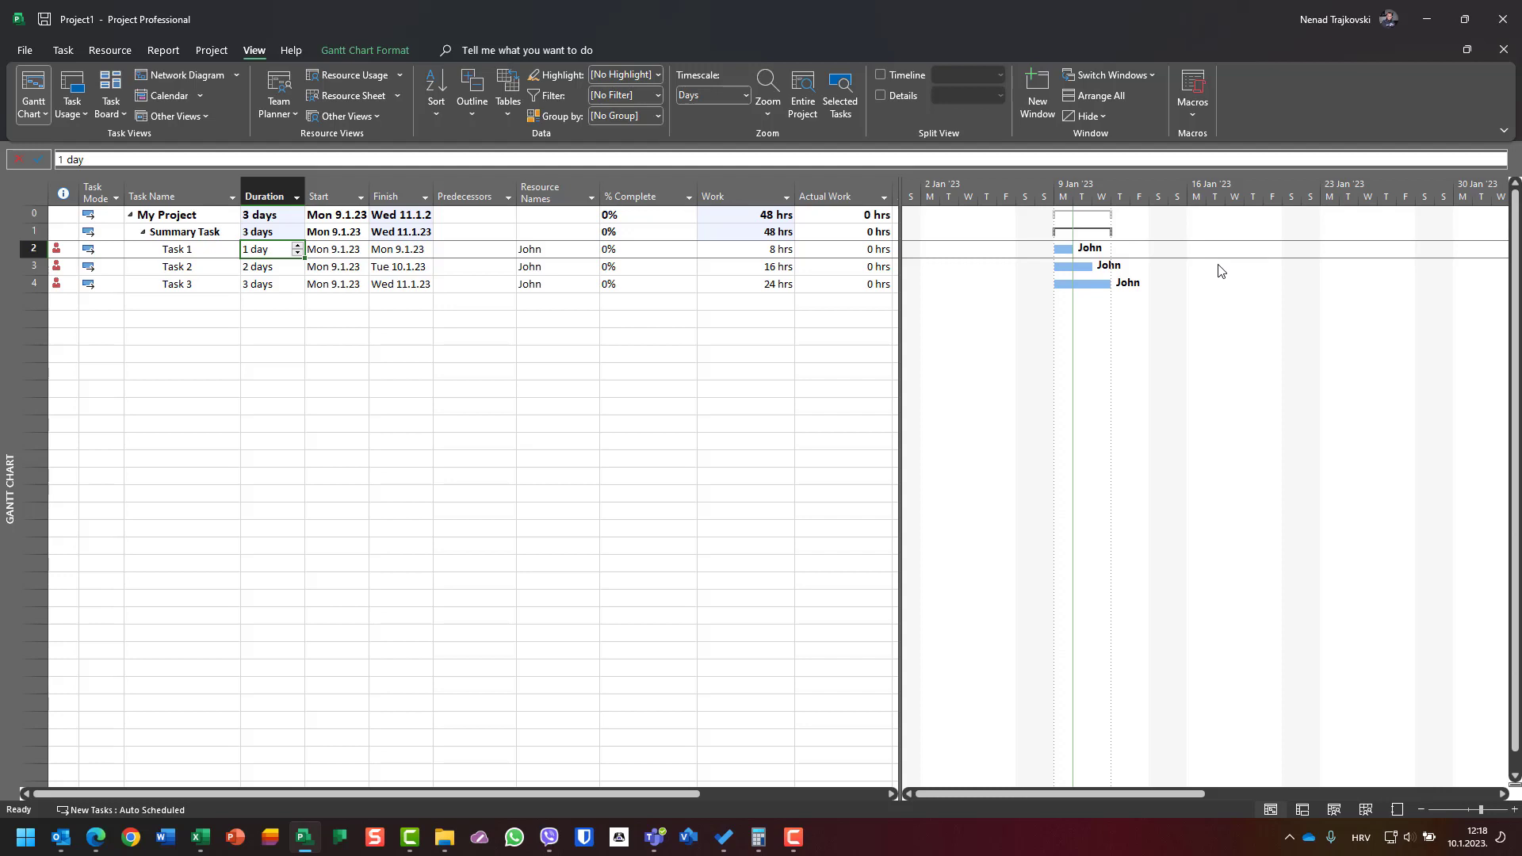
Step: Add a task named Task 4 with a duration of 4 days below Task 3
key(Down)
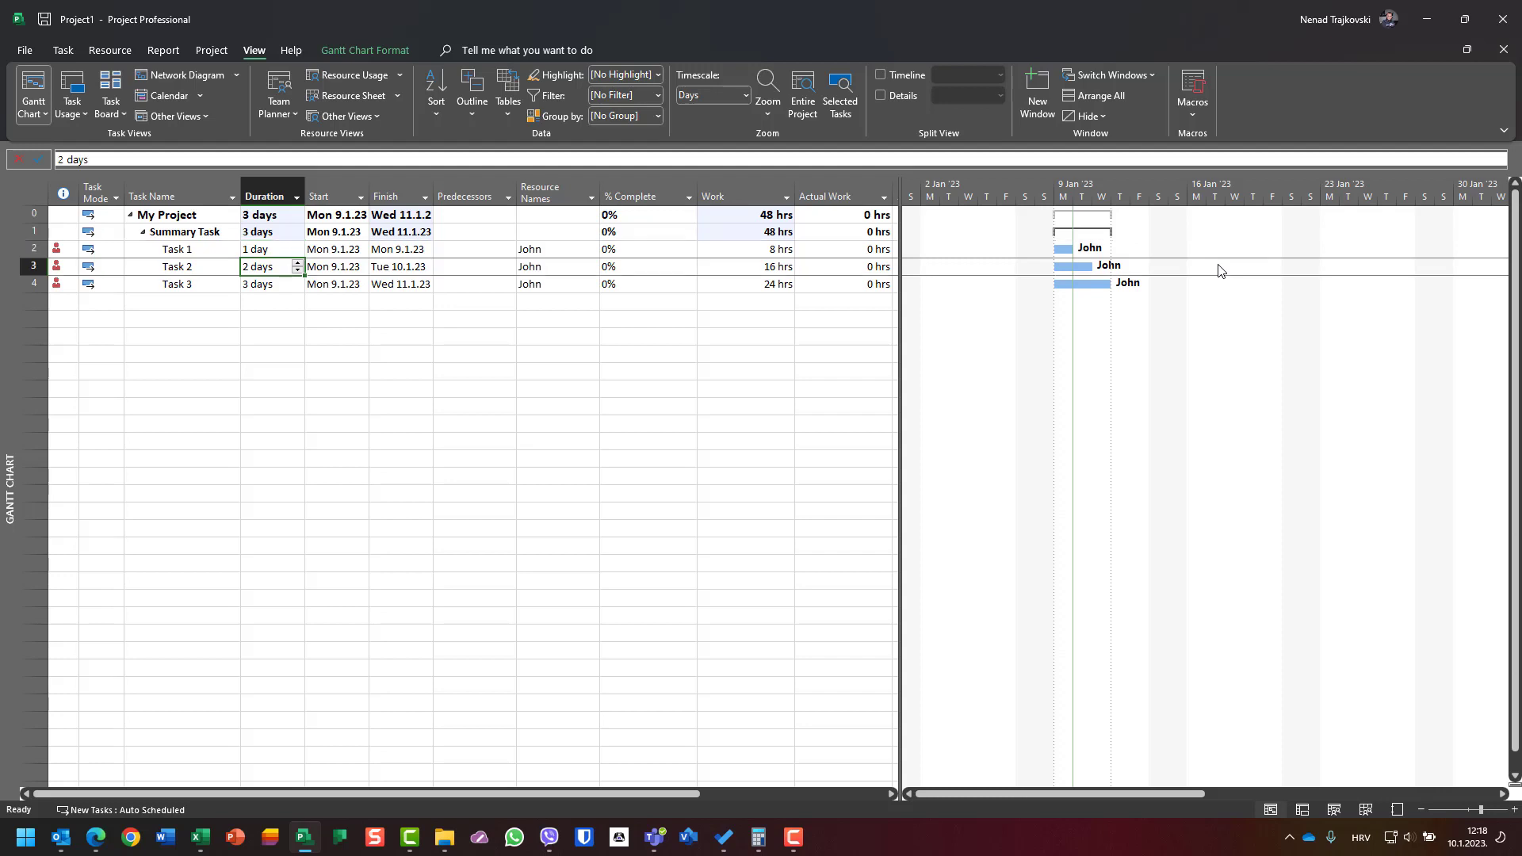
key(Down)
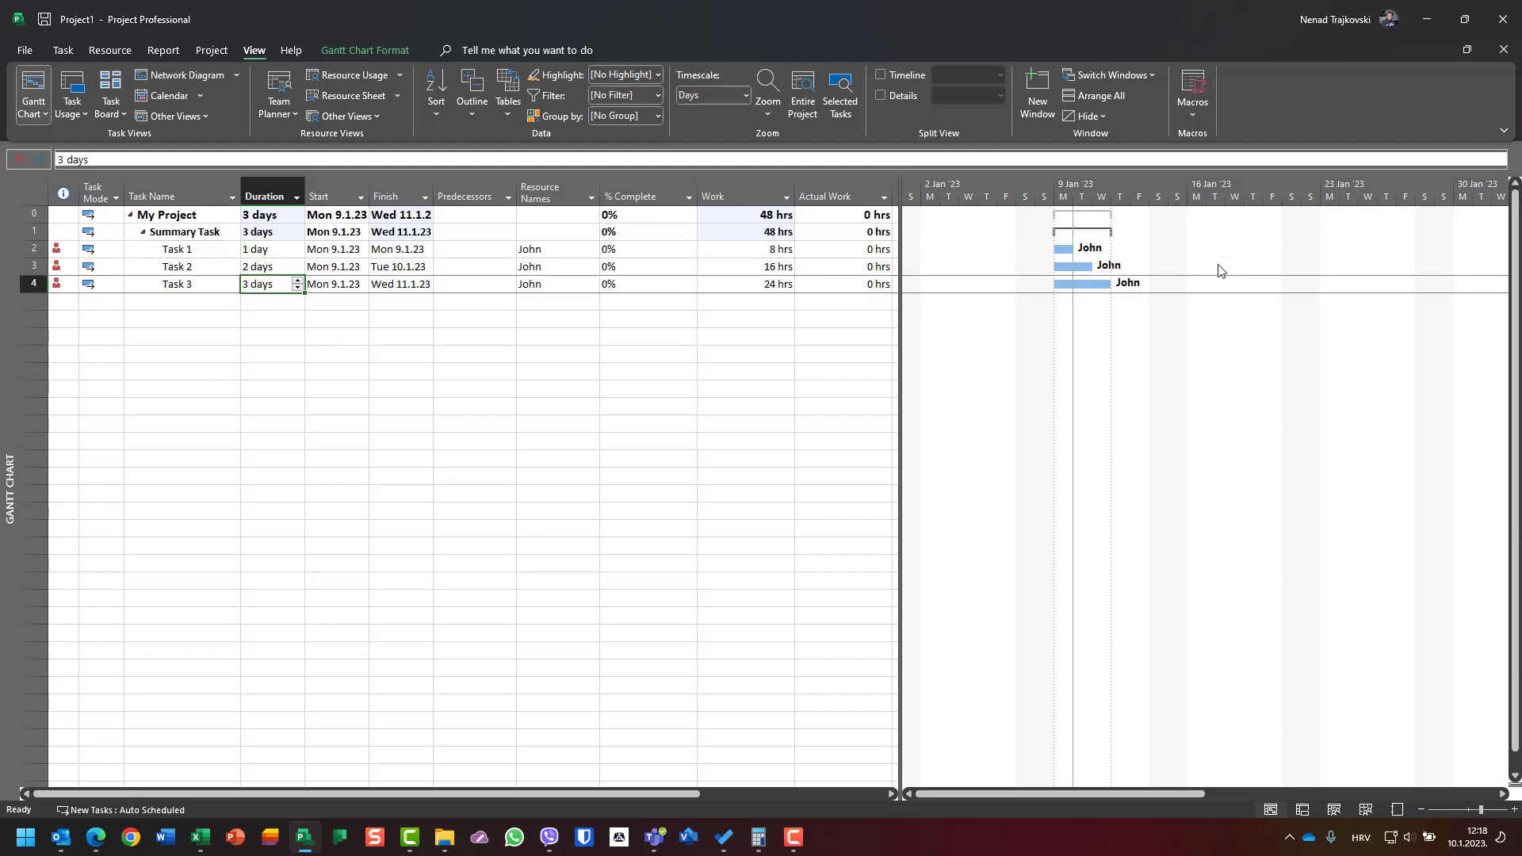
key(Down)
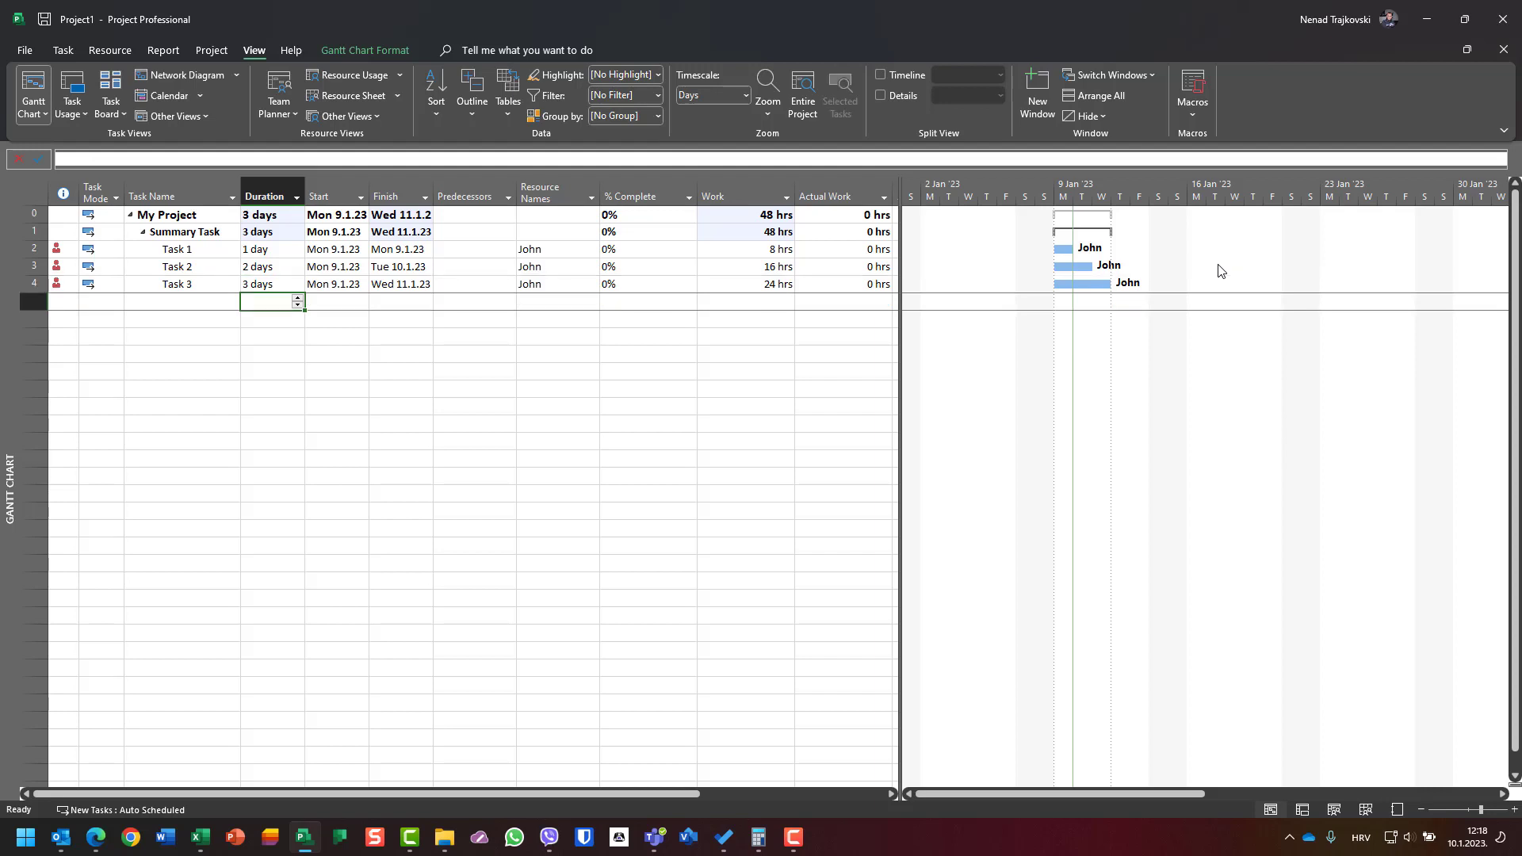
key(Left)
text(Task )
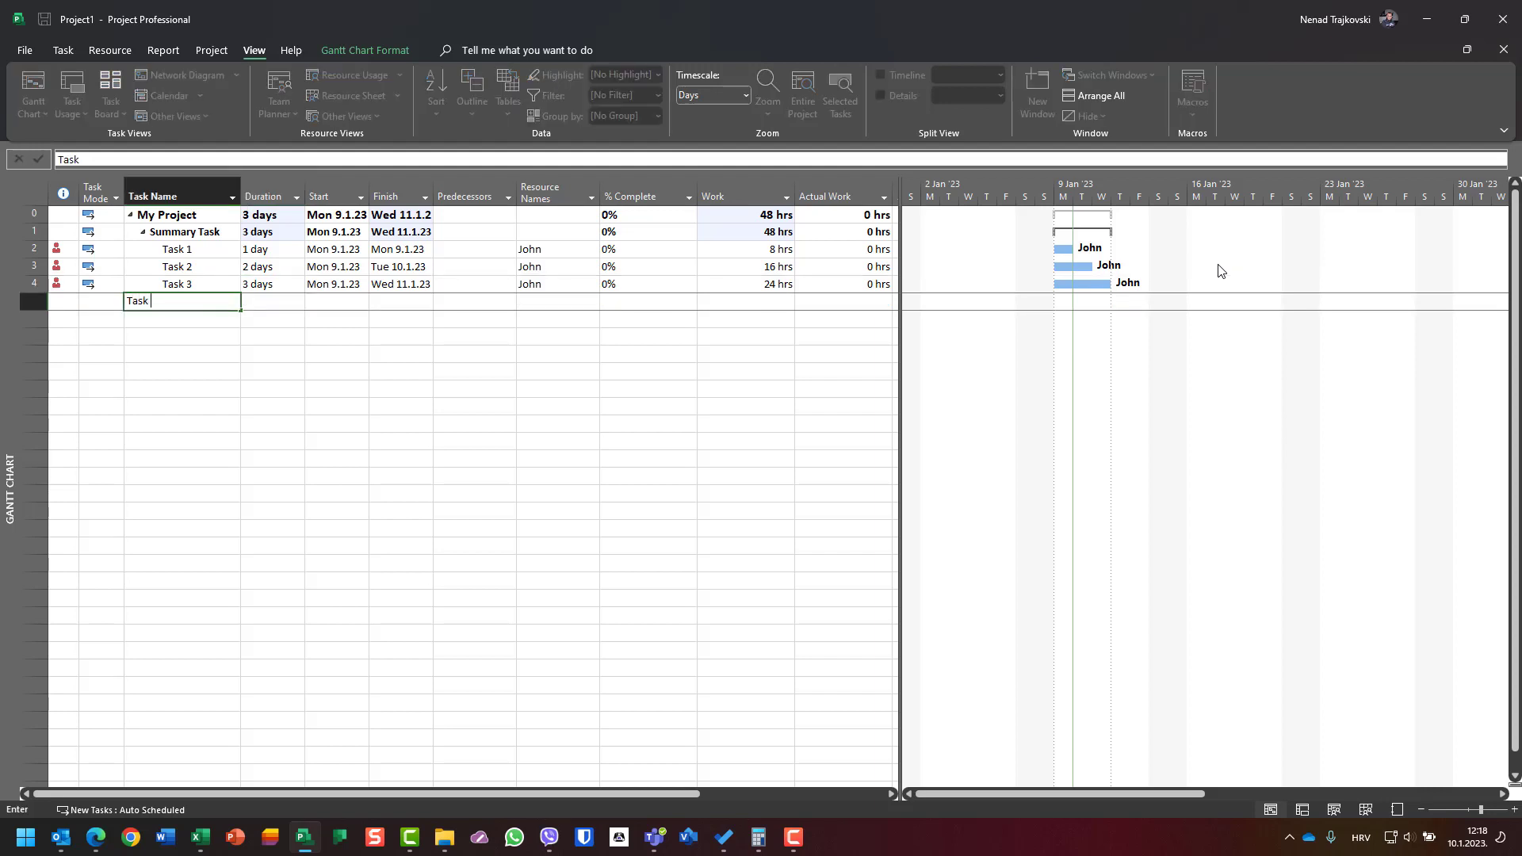
text(4)
key(Tab)
text(4)
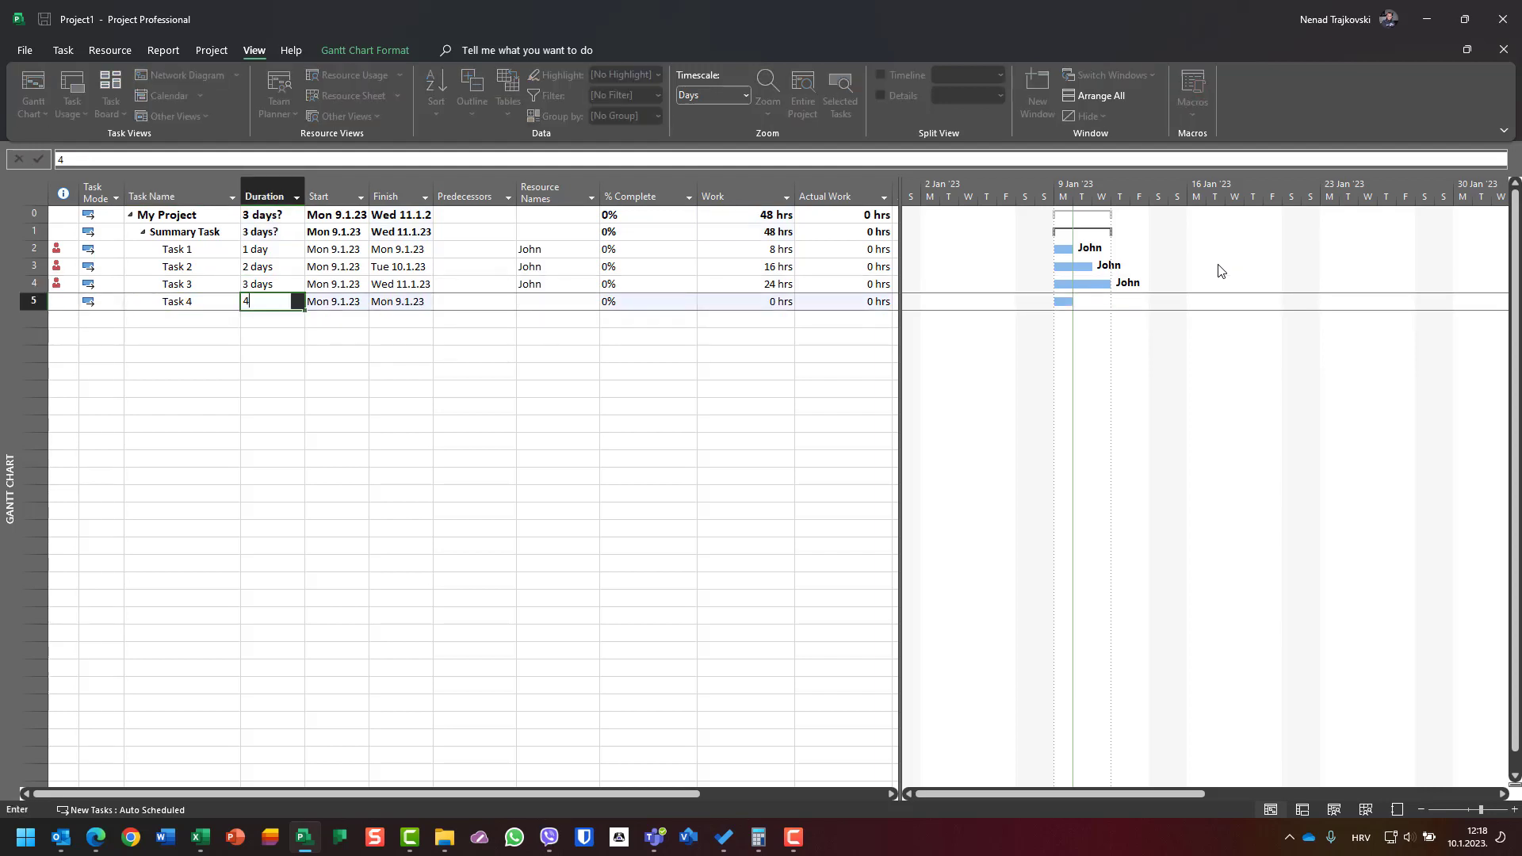
Step: Assign Task 4 to the same resource as the other three tasks
key(Tab)
key(Tab)
key(Tab)
key(Tab)
text(J)
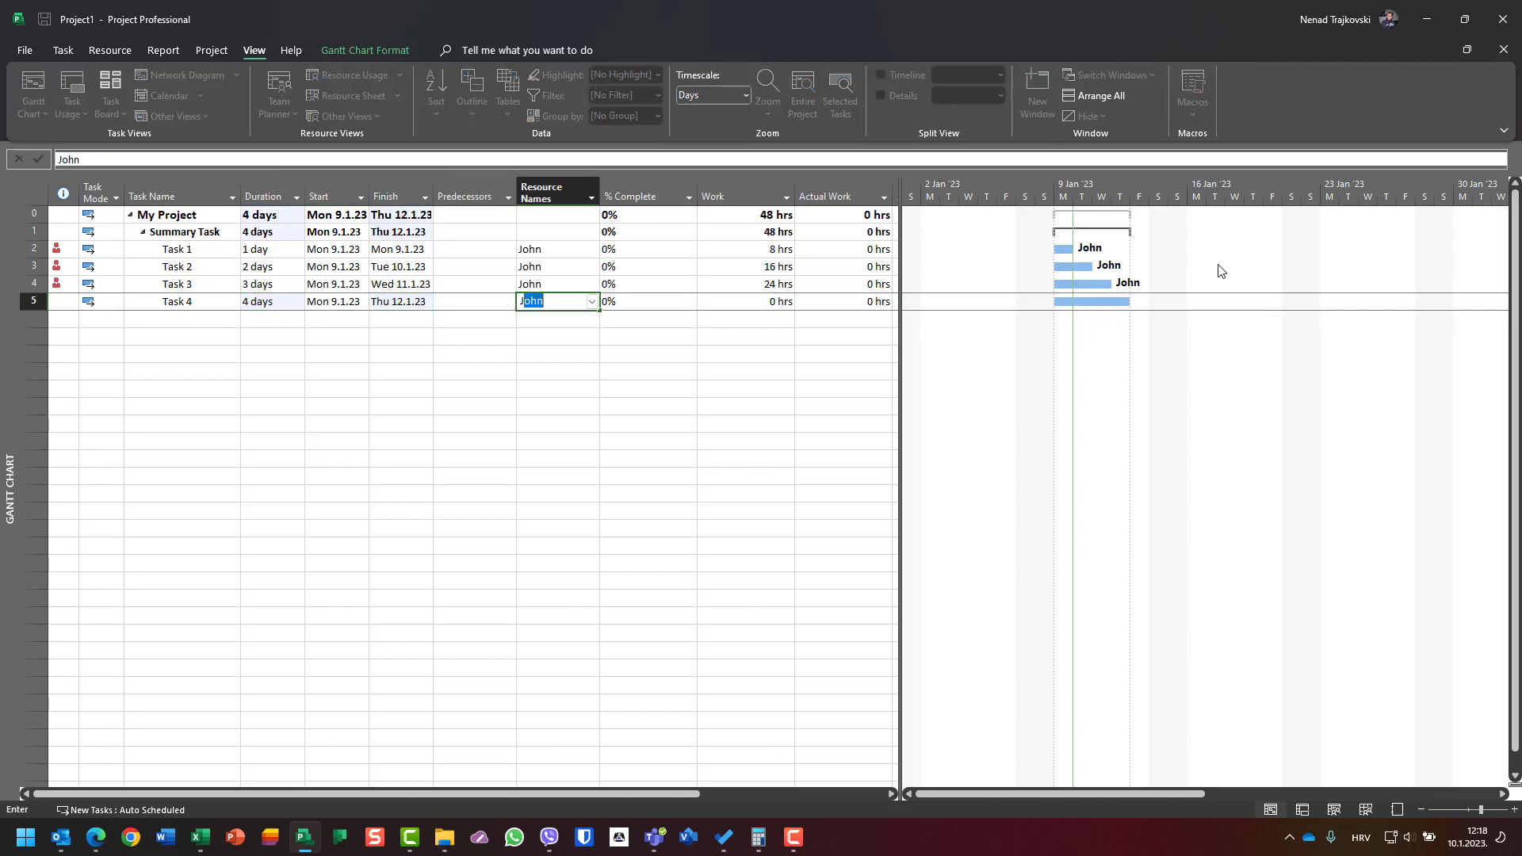
key(Return)
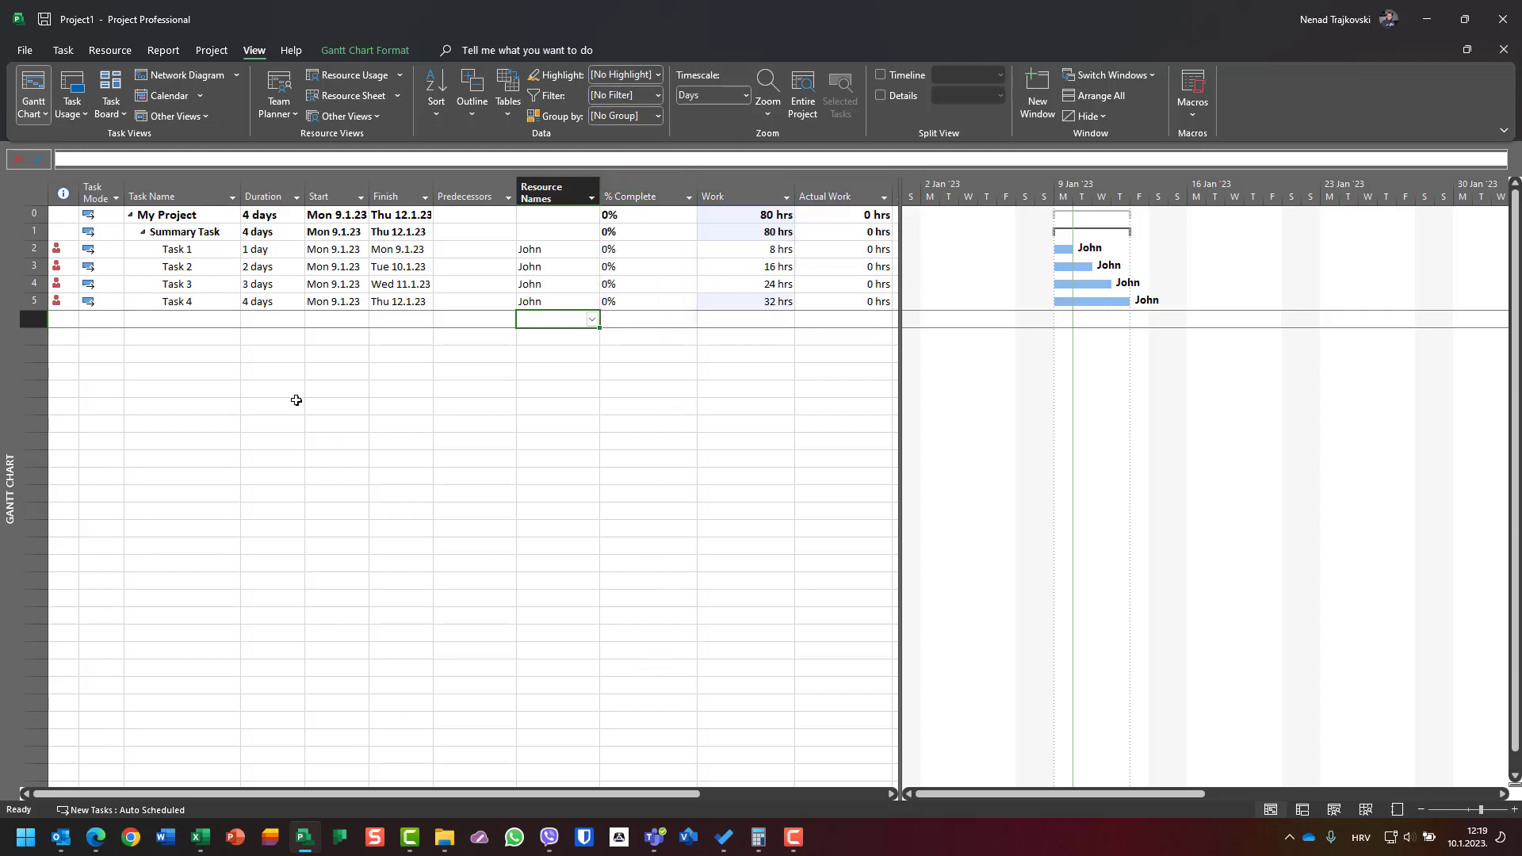
Step: Link Task 1 through Task 4 in sequence so that each task follows the one before it
drag(33, 248, 34, 301)
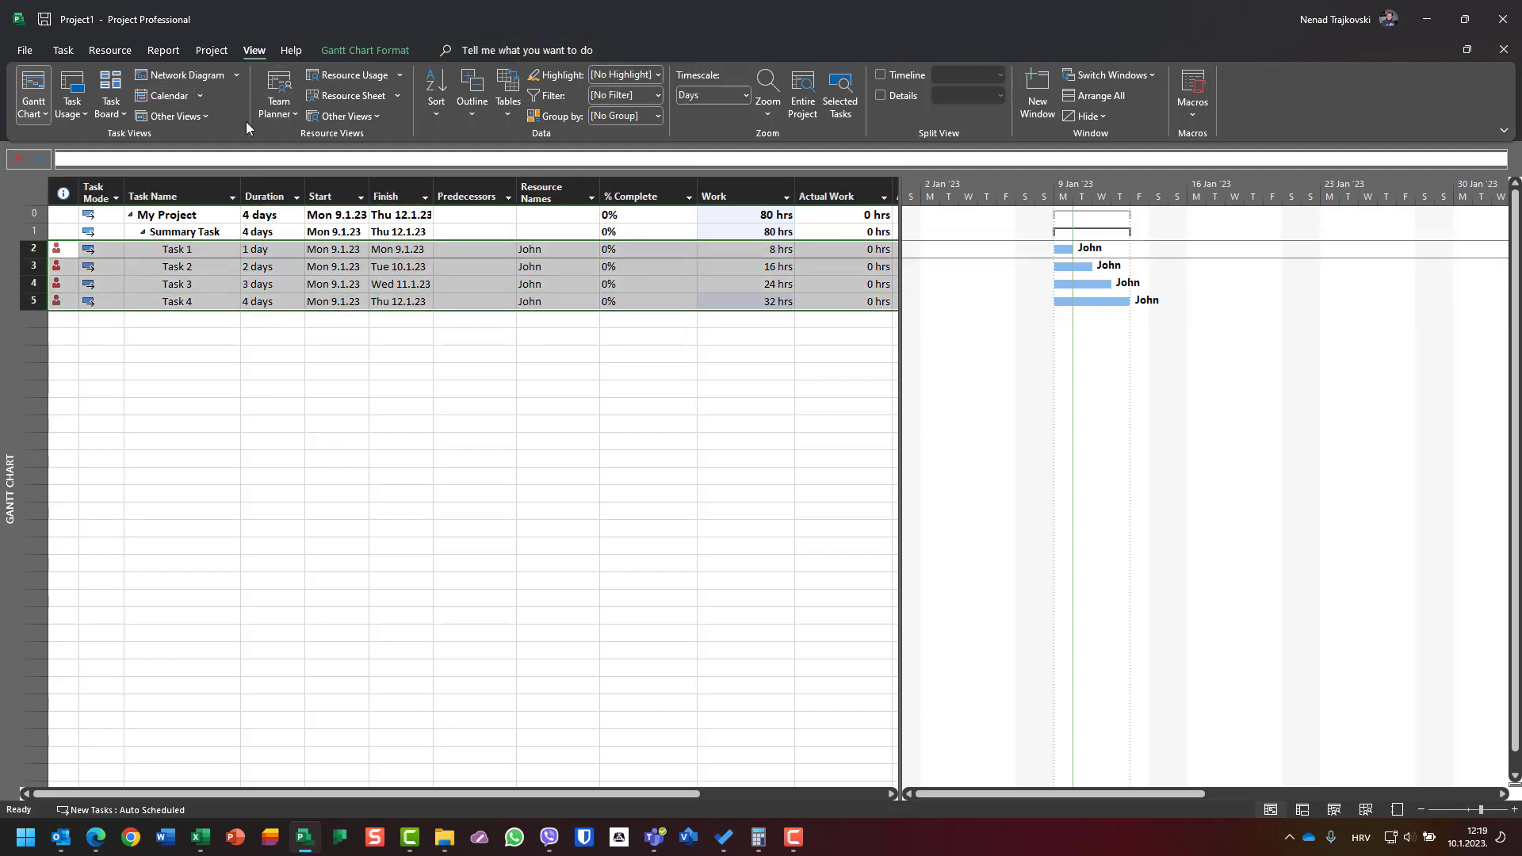
click(70, 52)
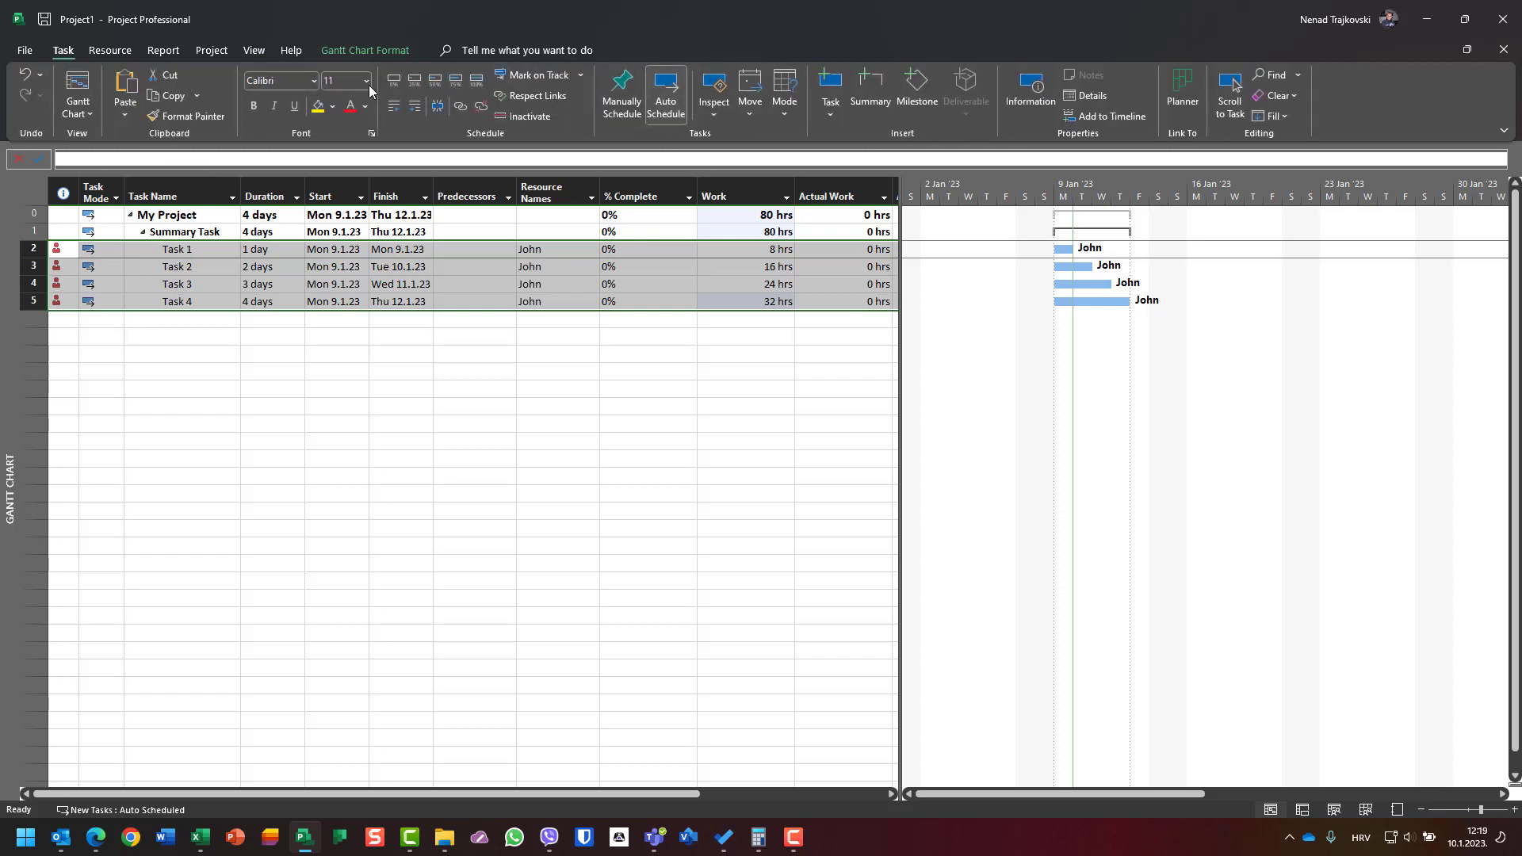
click(460, 106)
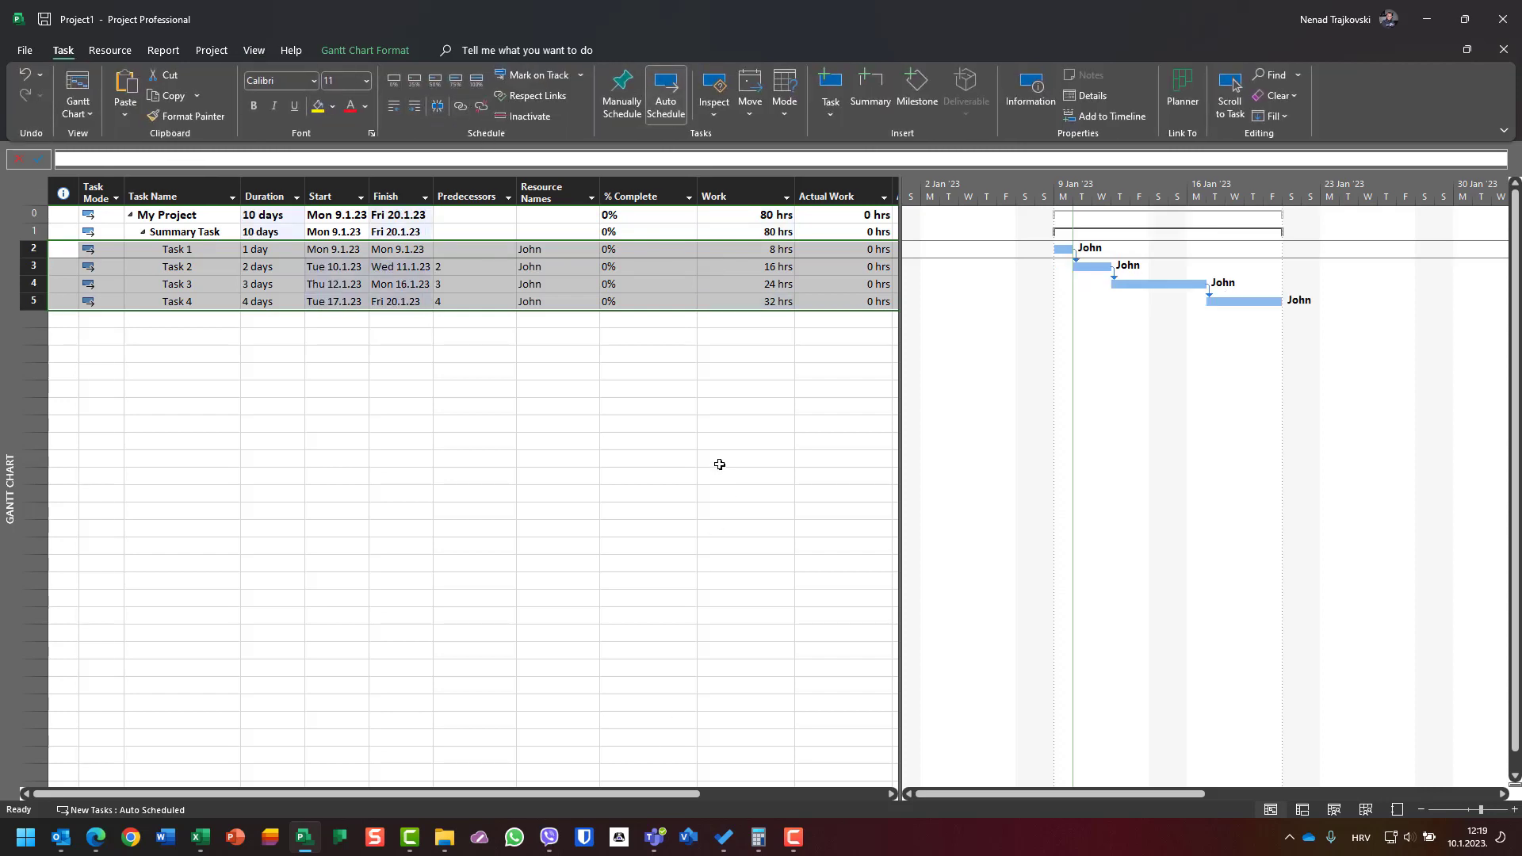
click(539, 475)
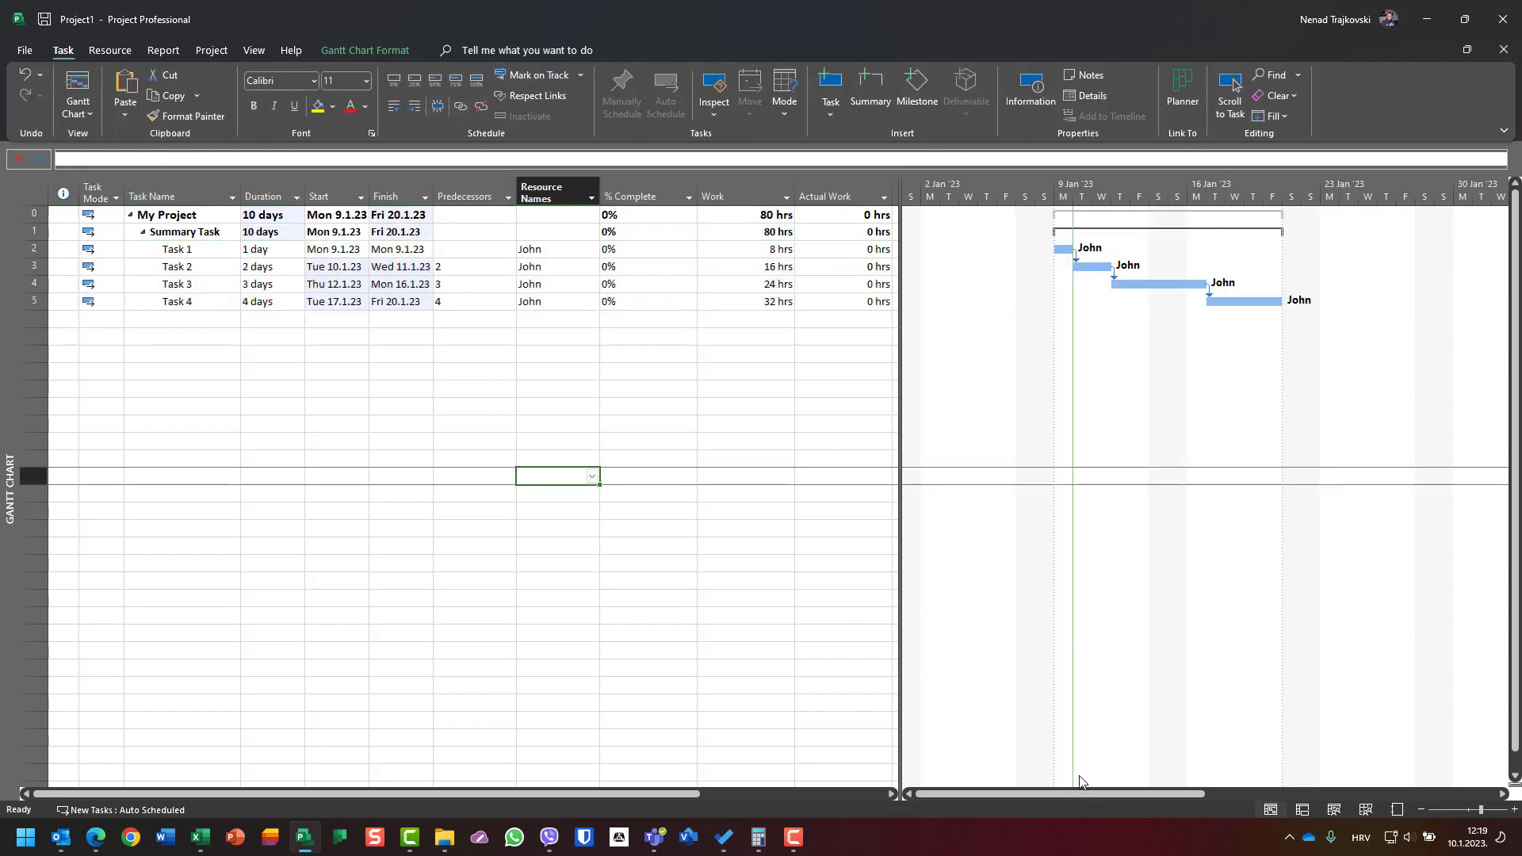
Step: Set the % Complete of the Summary Task to 50 for the sequentially linked tasks
drag(1066, 792, 1121, 797)
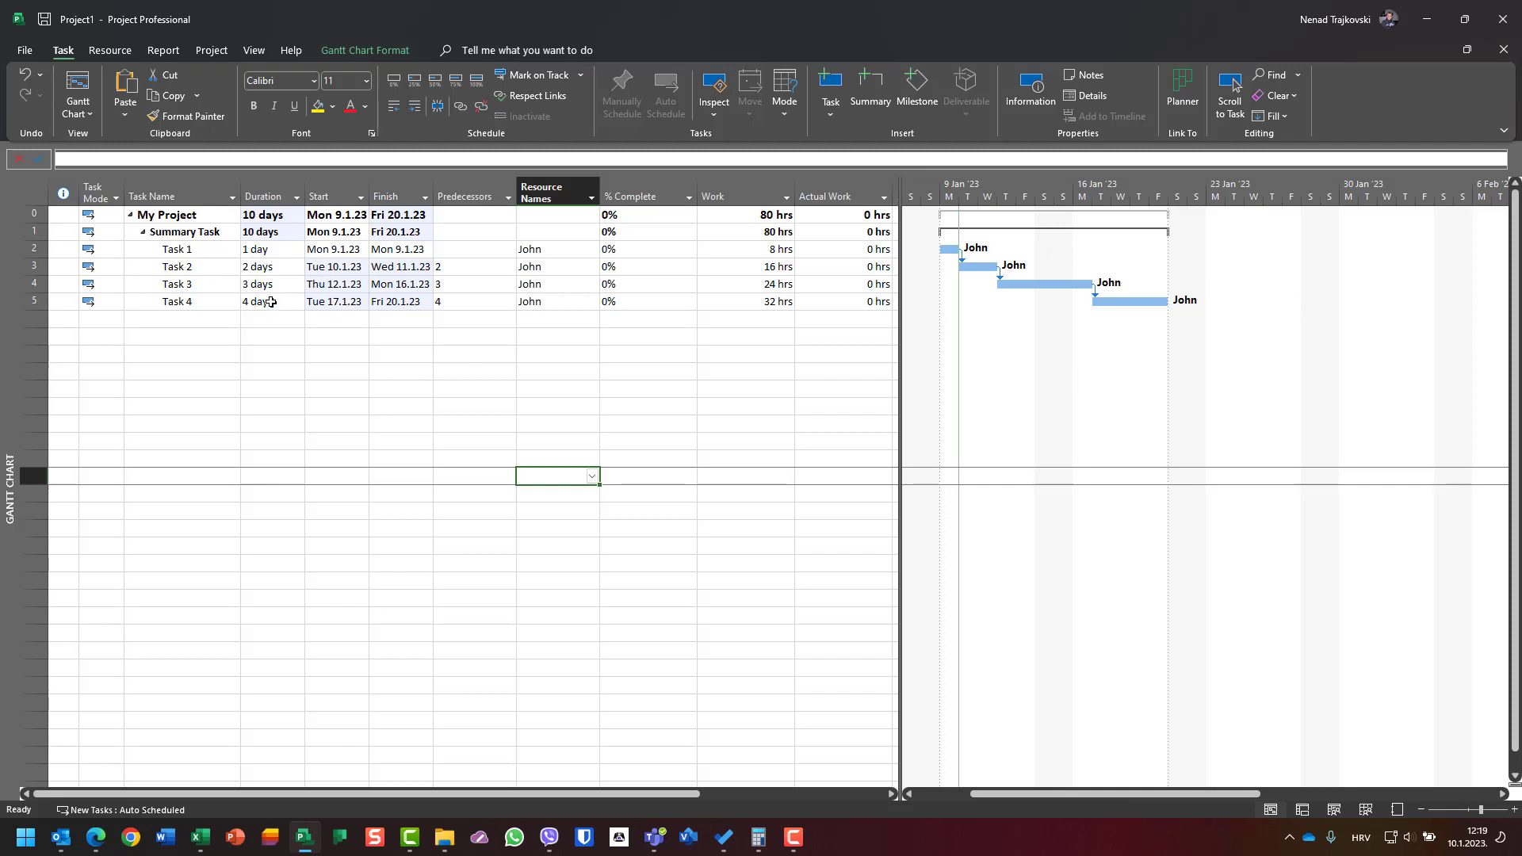
click(612, 233)
text(50)
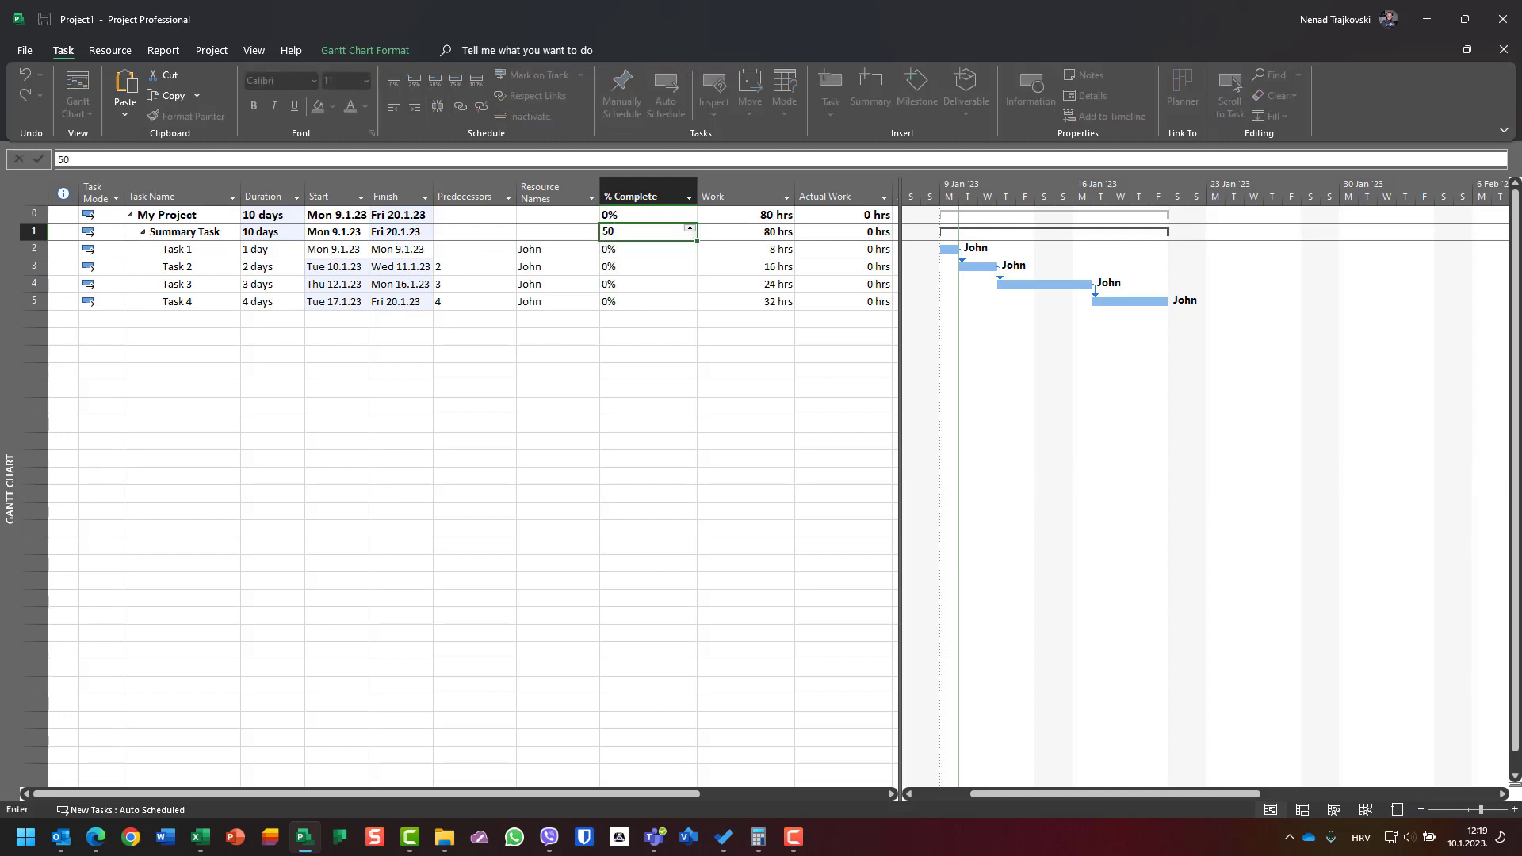
key(Return)
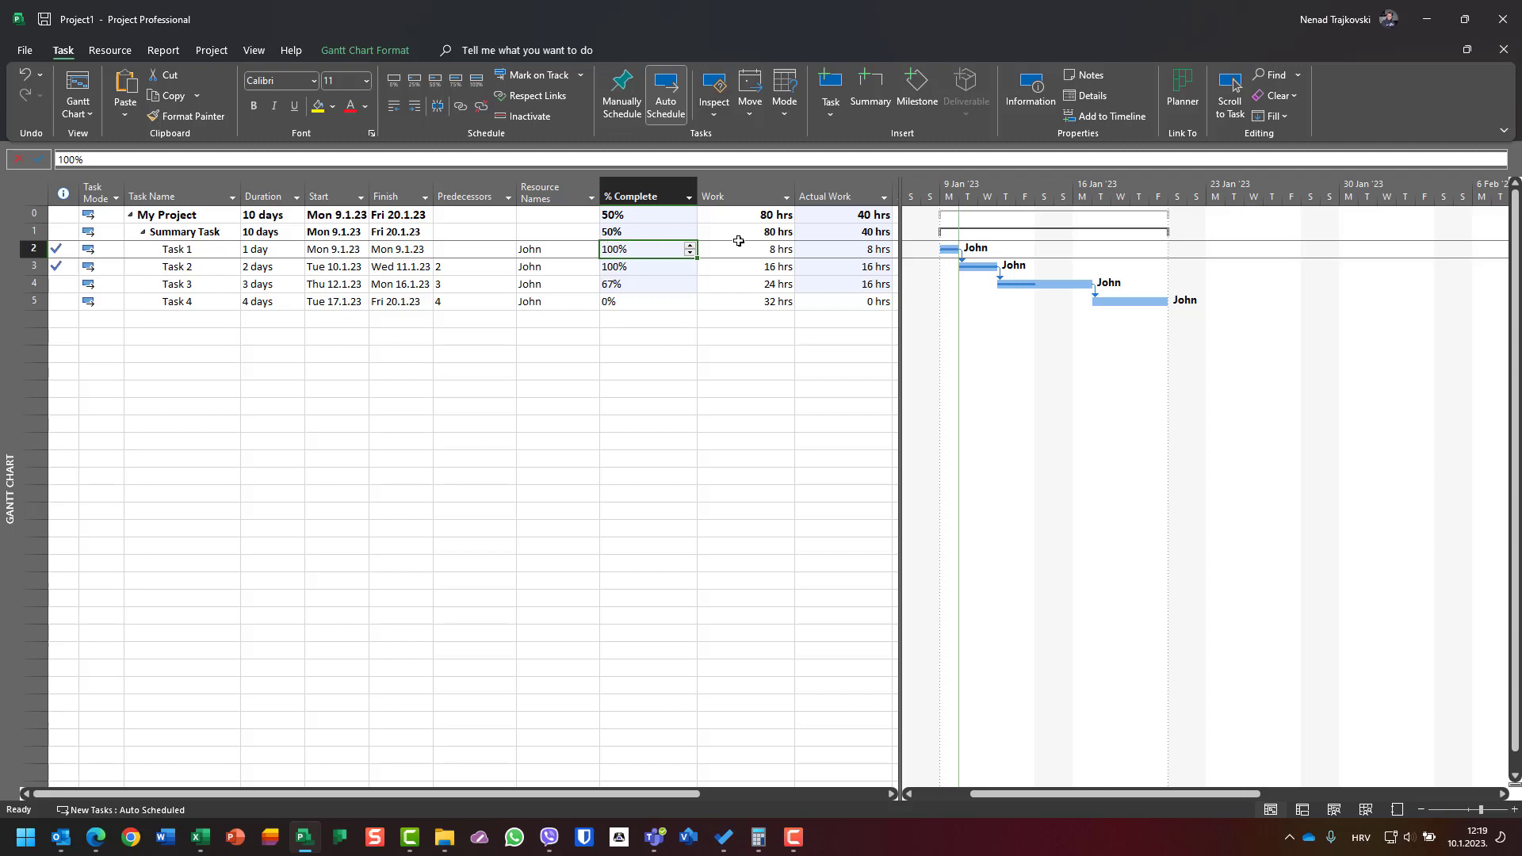
Step: Compare Work, Actual Work and % Complete for the Summary Task, Task 1 and Task 2
click(825, 232)
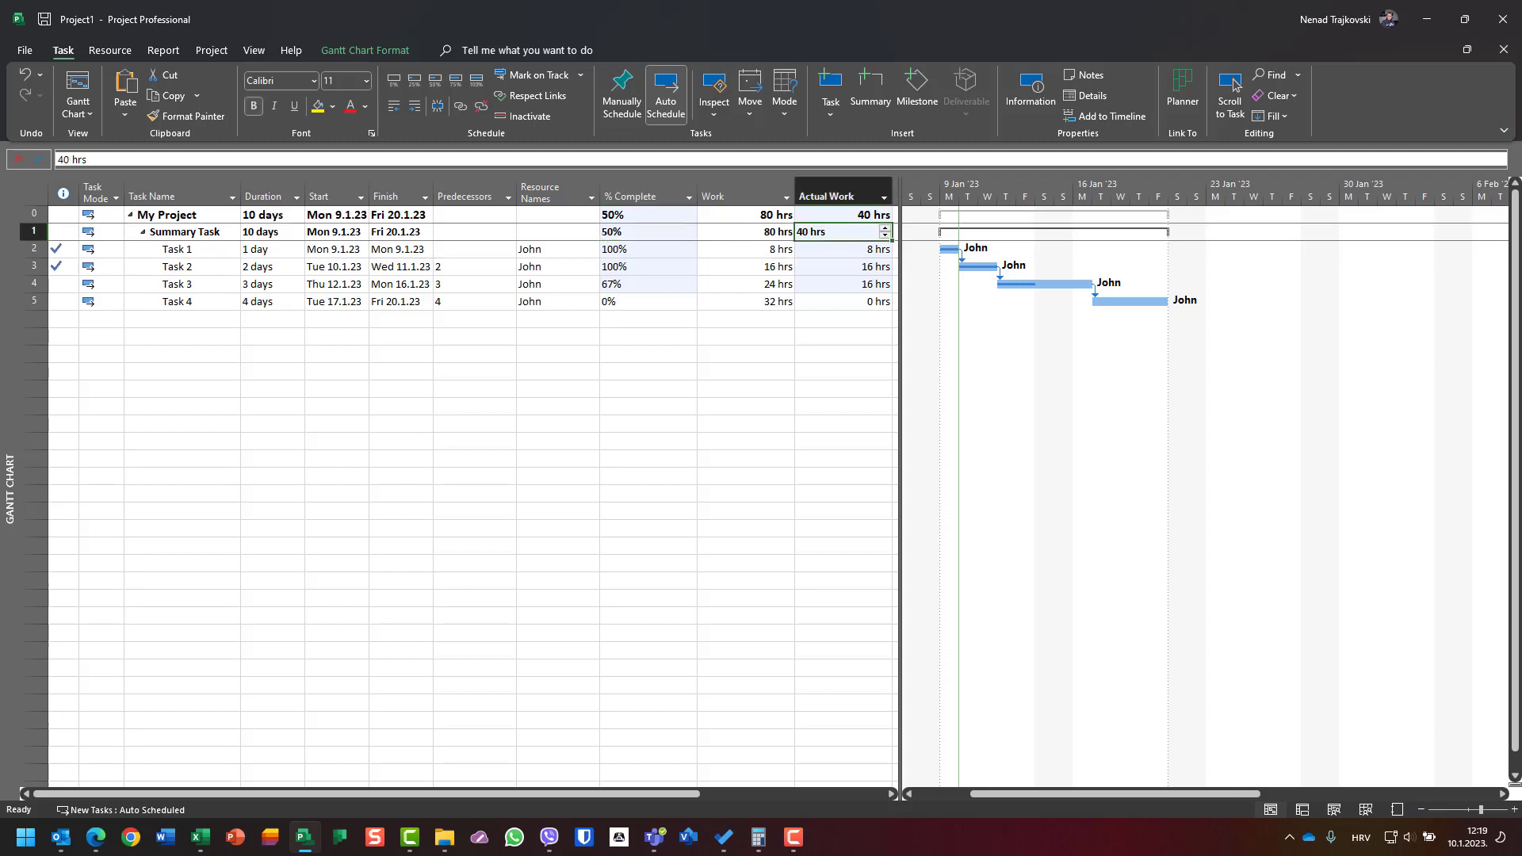
click(759, 231)
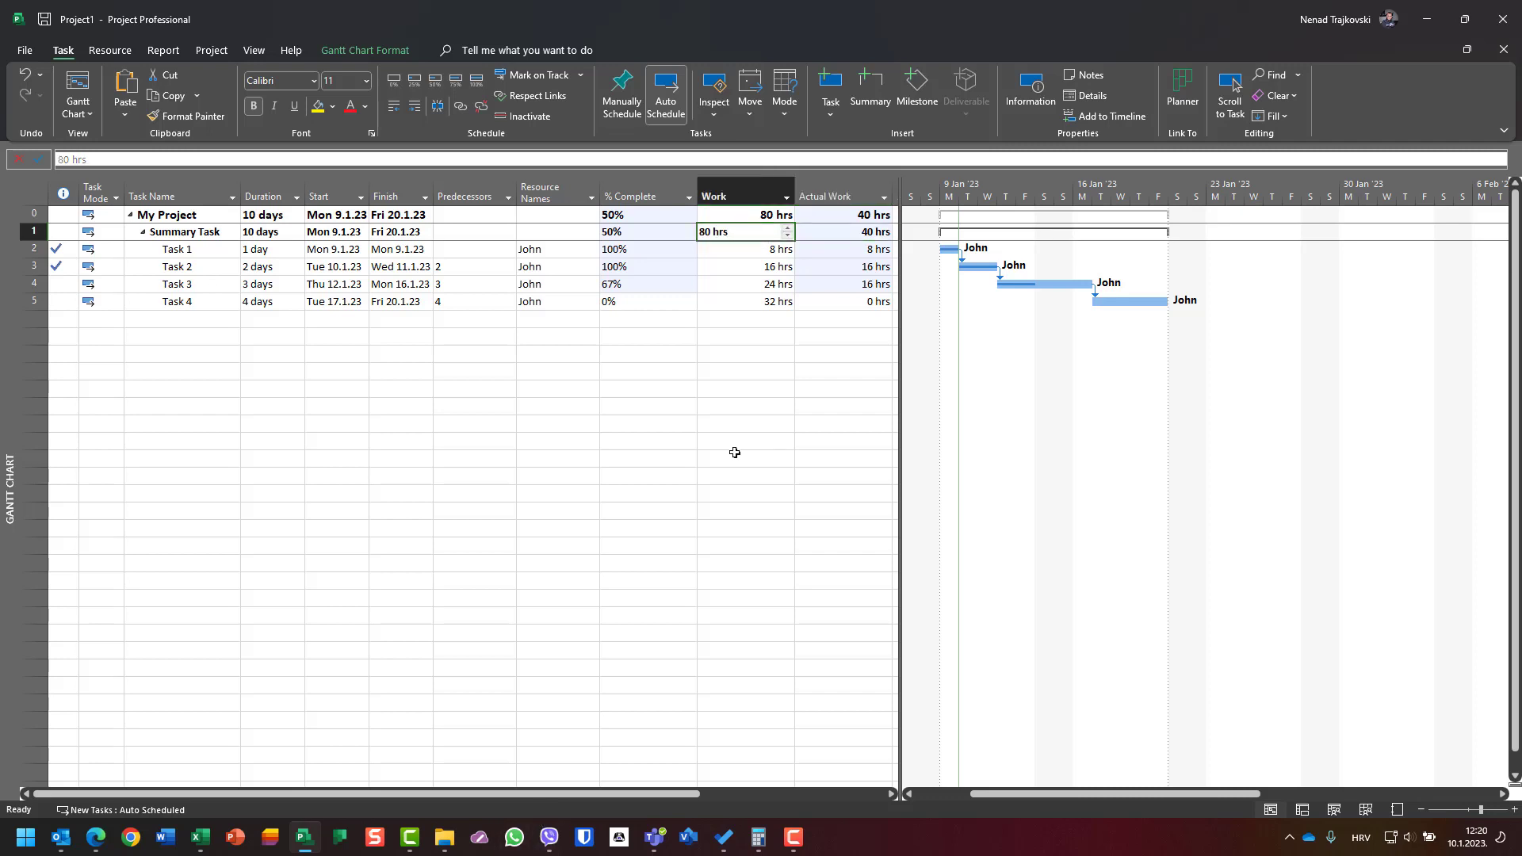
click(850, 232)
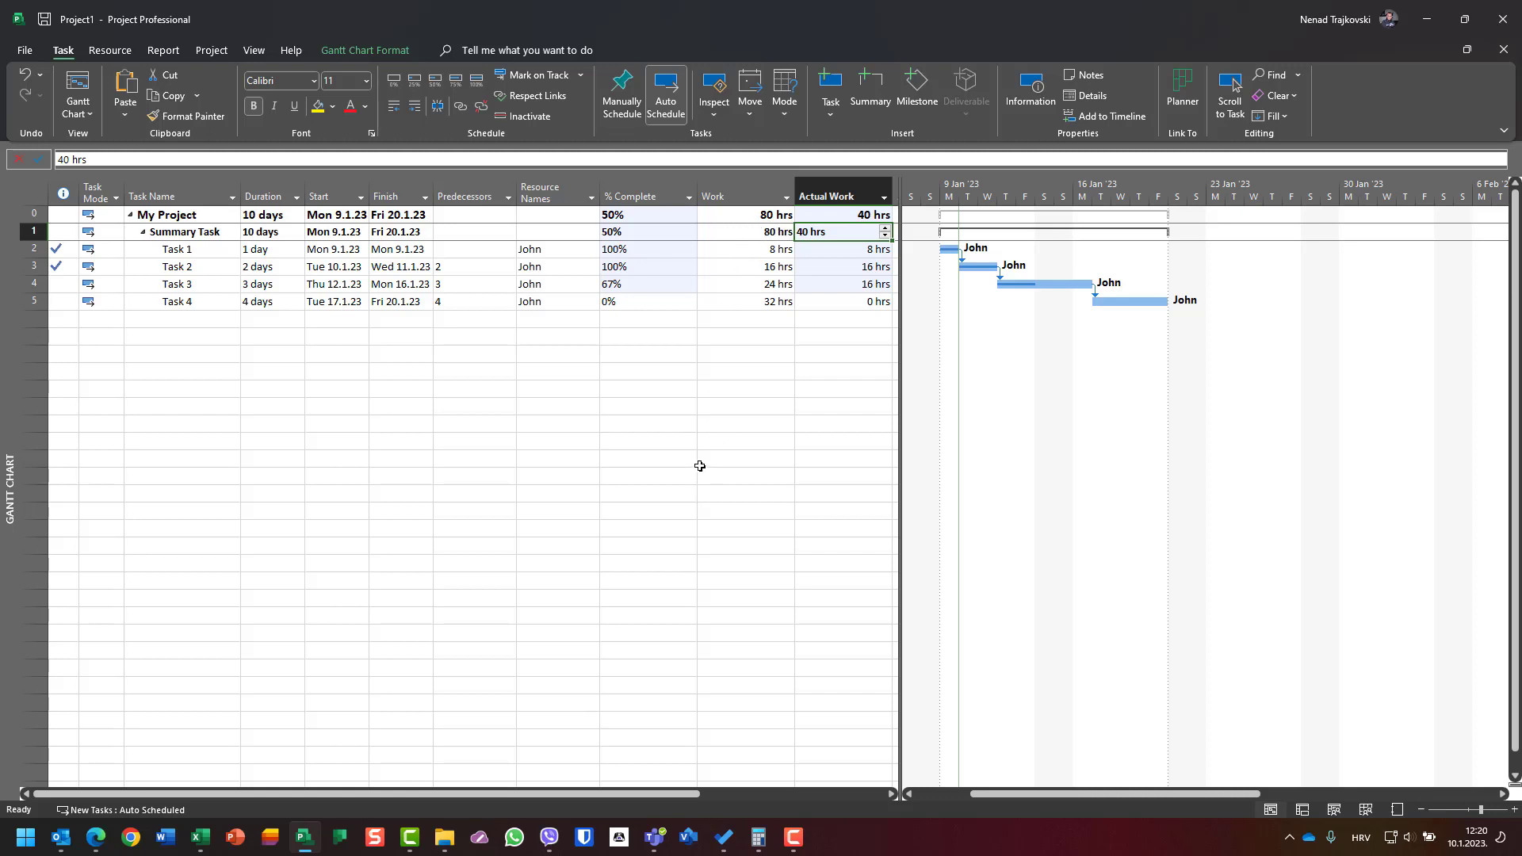
click(666, 444)
click(833, 255)
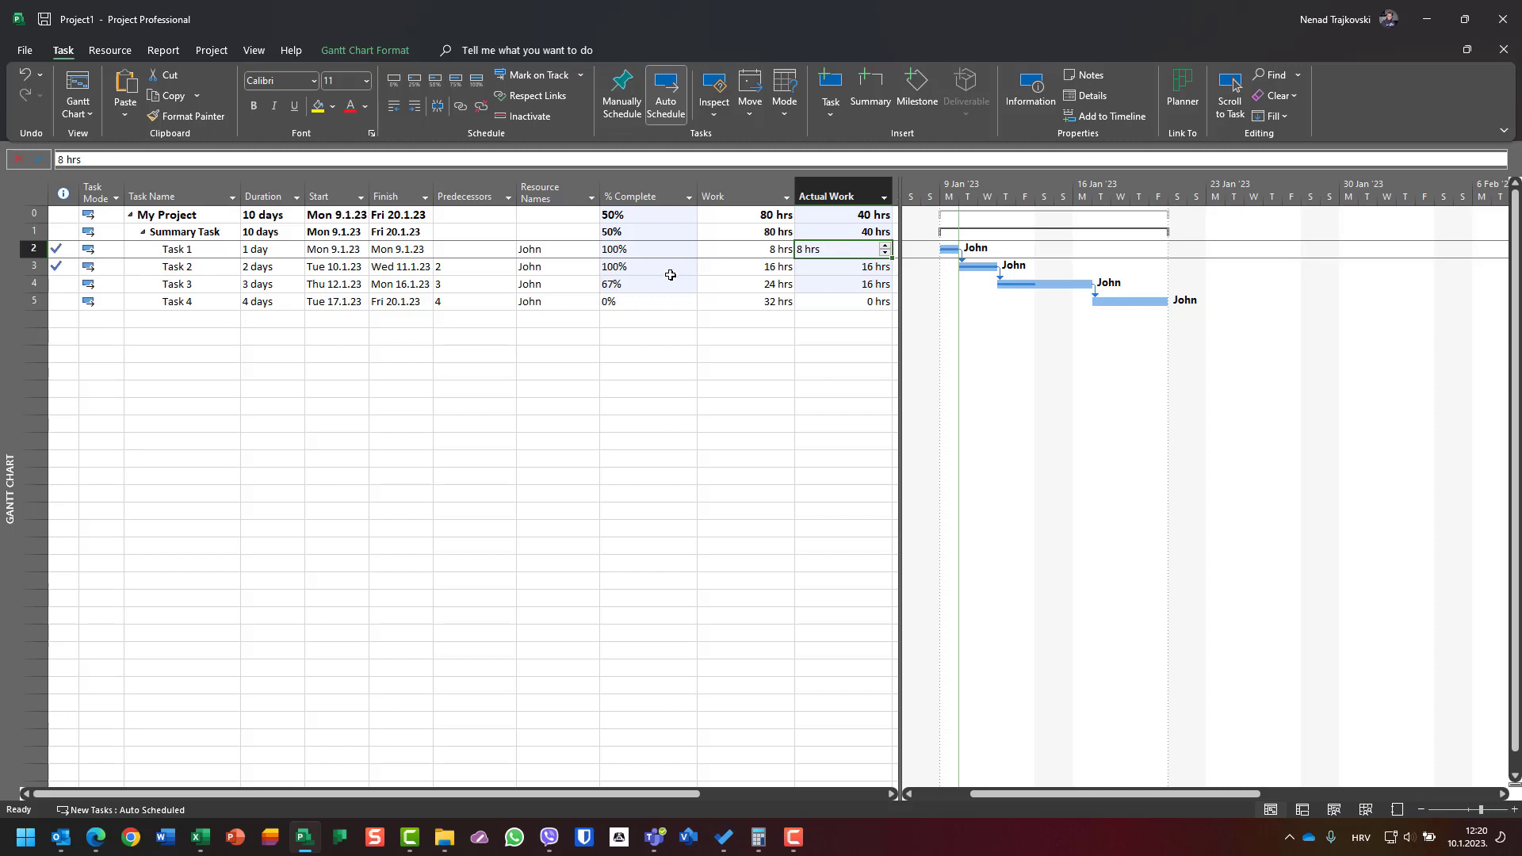
click(729, 265)
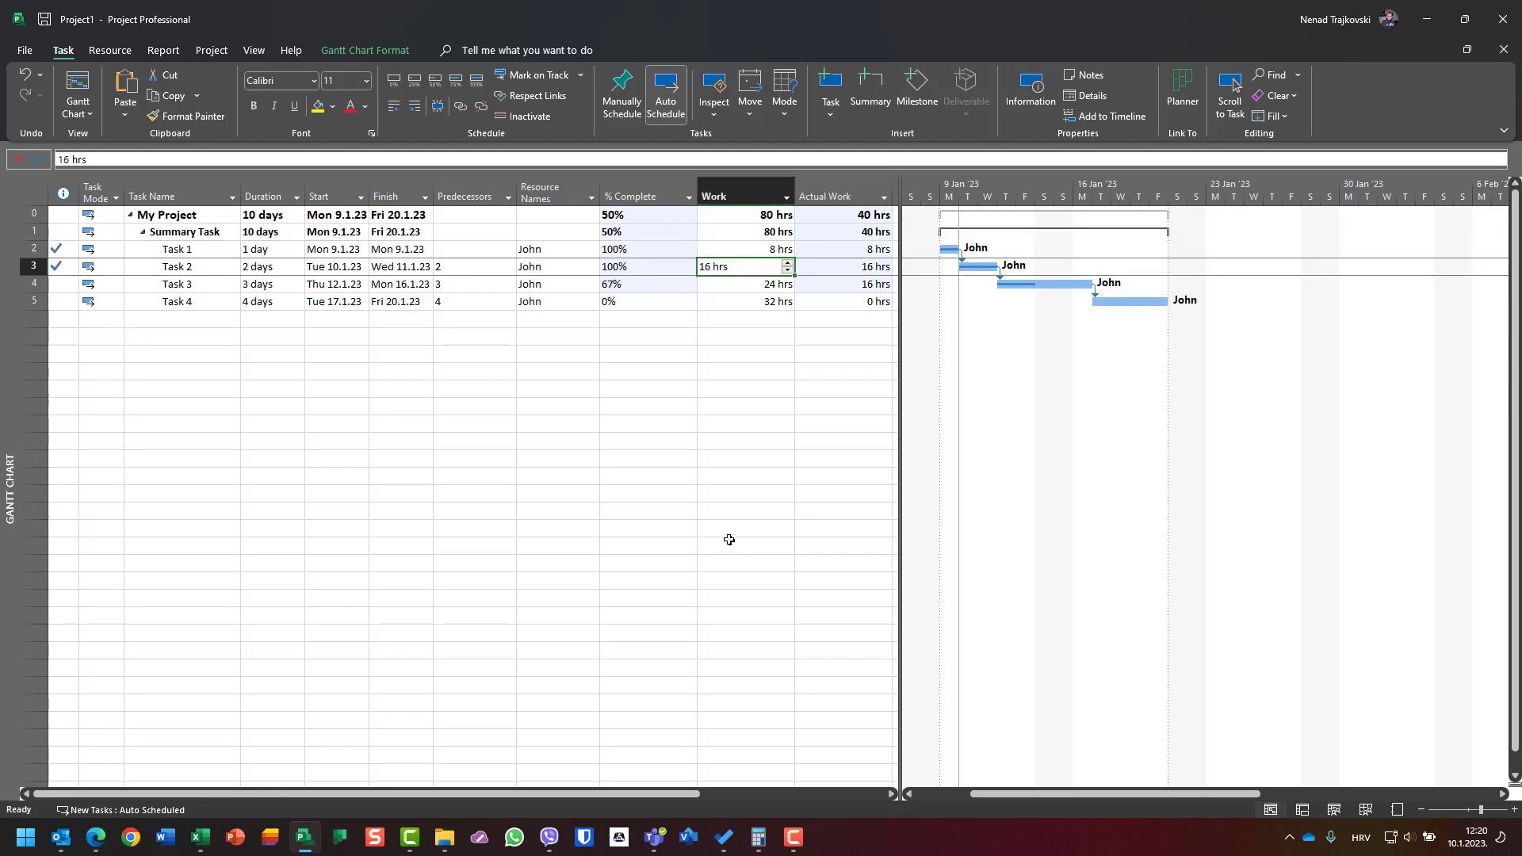
click(857, 265)
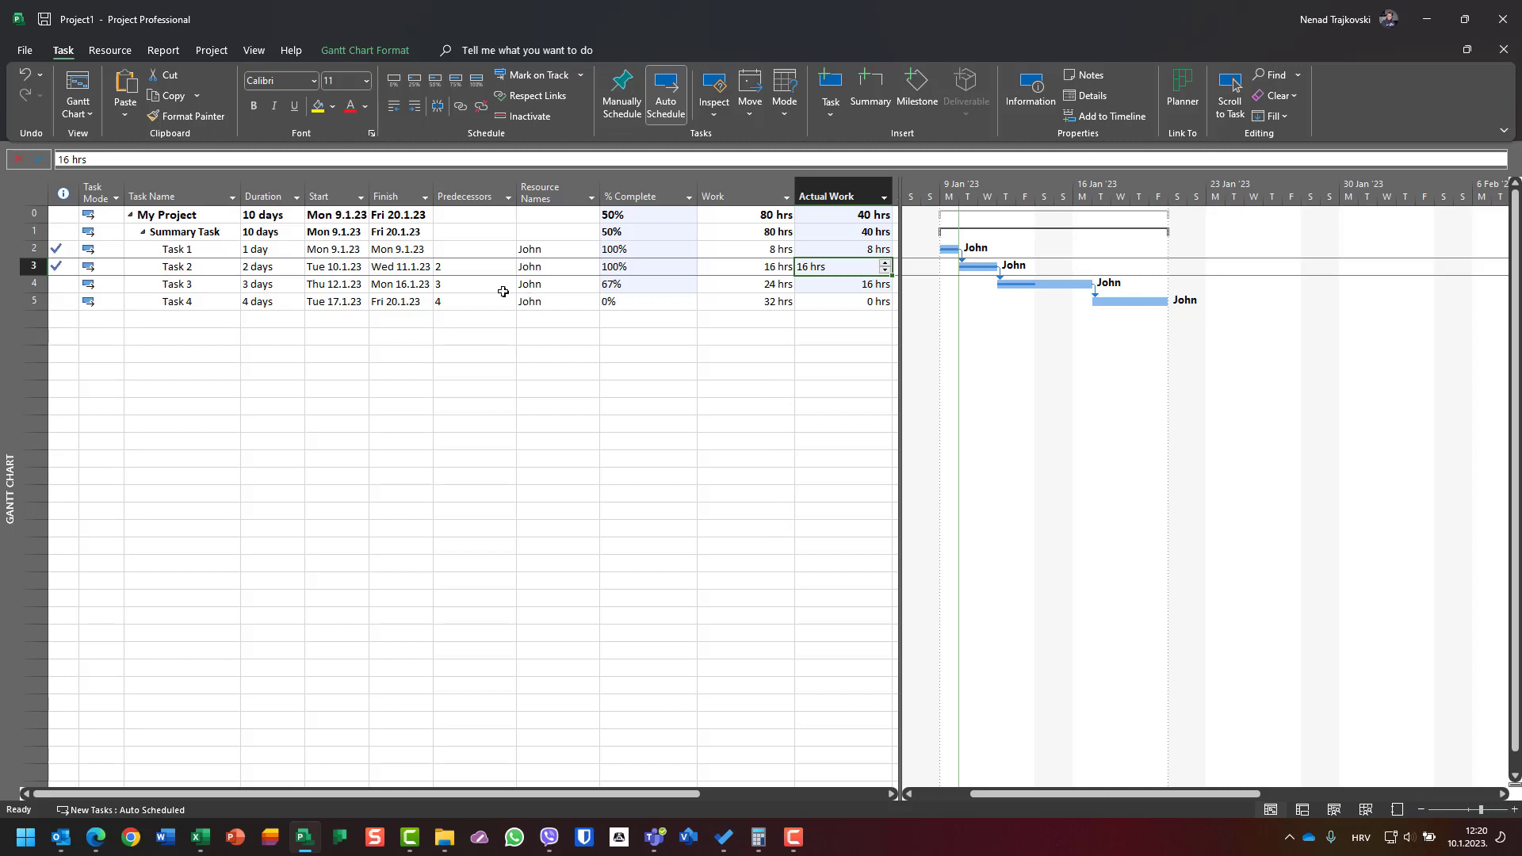
click(630, 269)
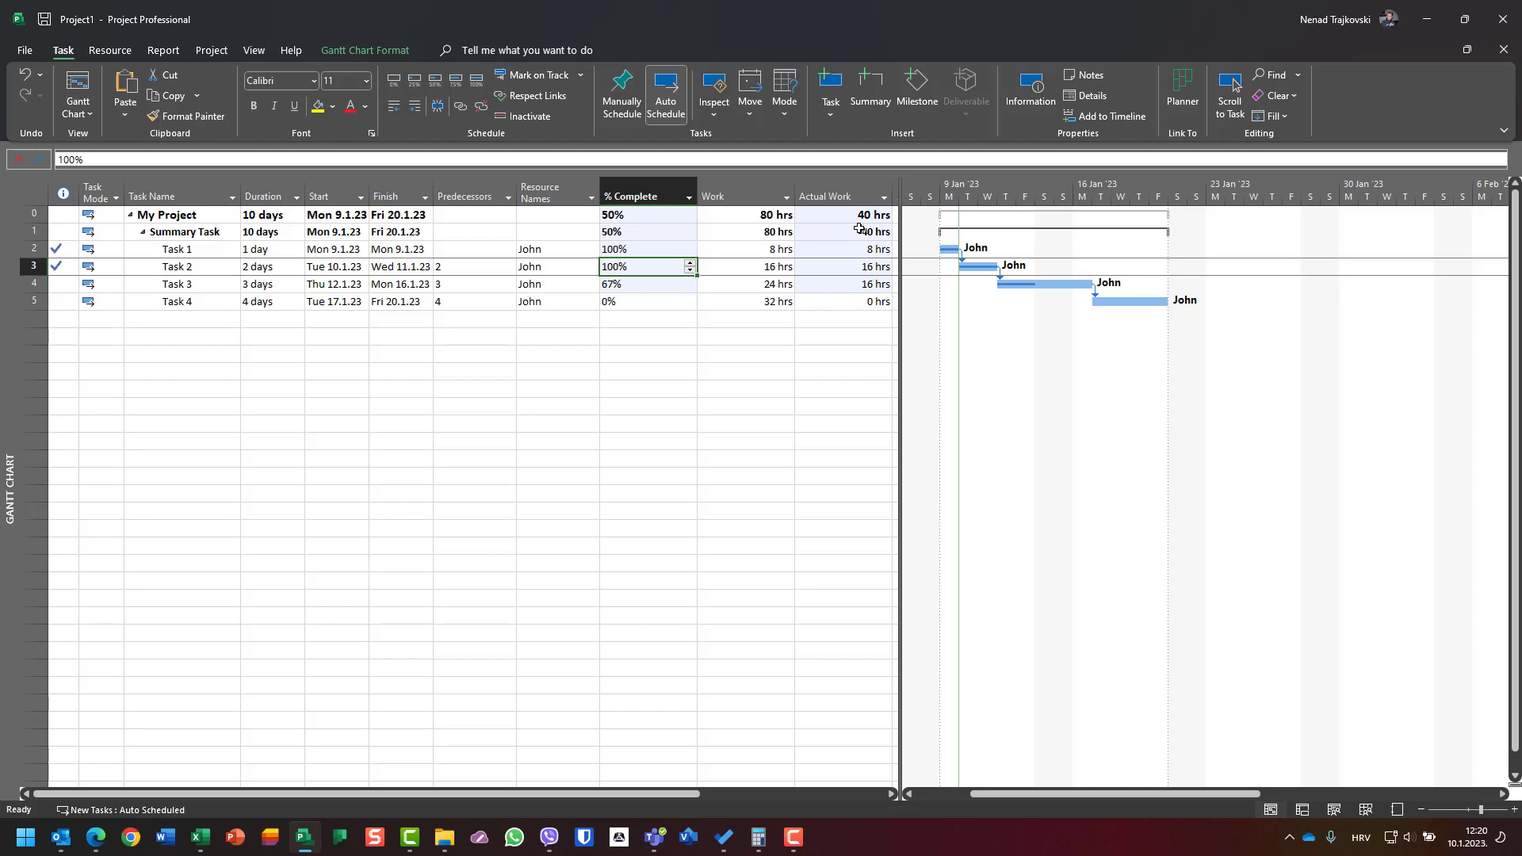
Step: Examine how Task 3's Actual Work relates to its Work and % Complete values
click(850, 283)
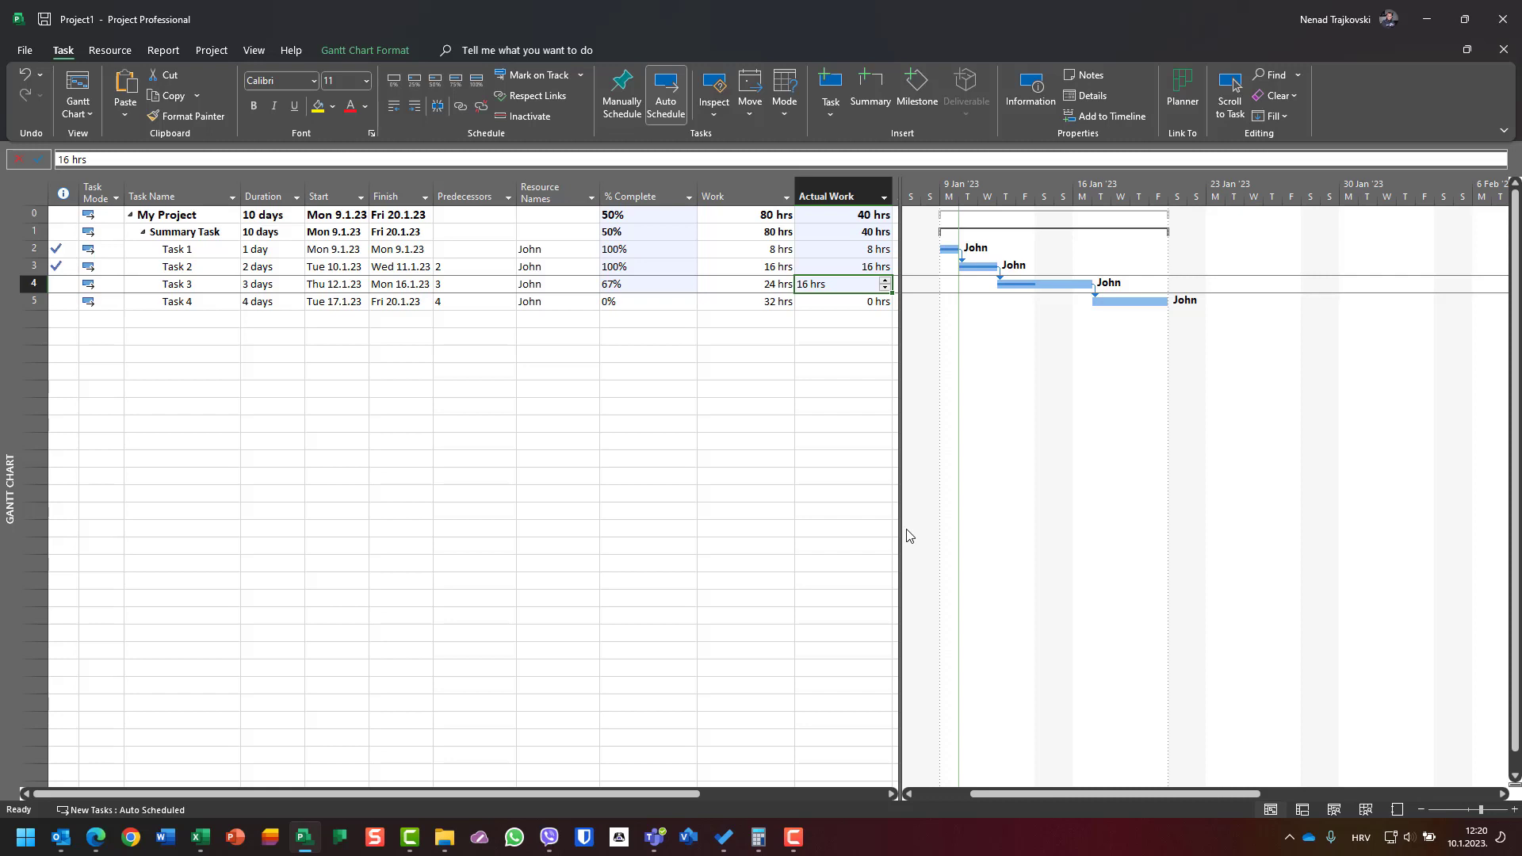
key(Up)
key(Down)
key(Left)
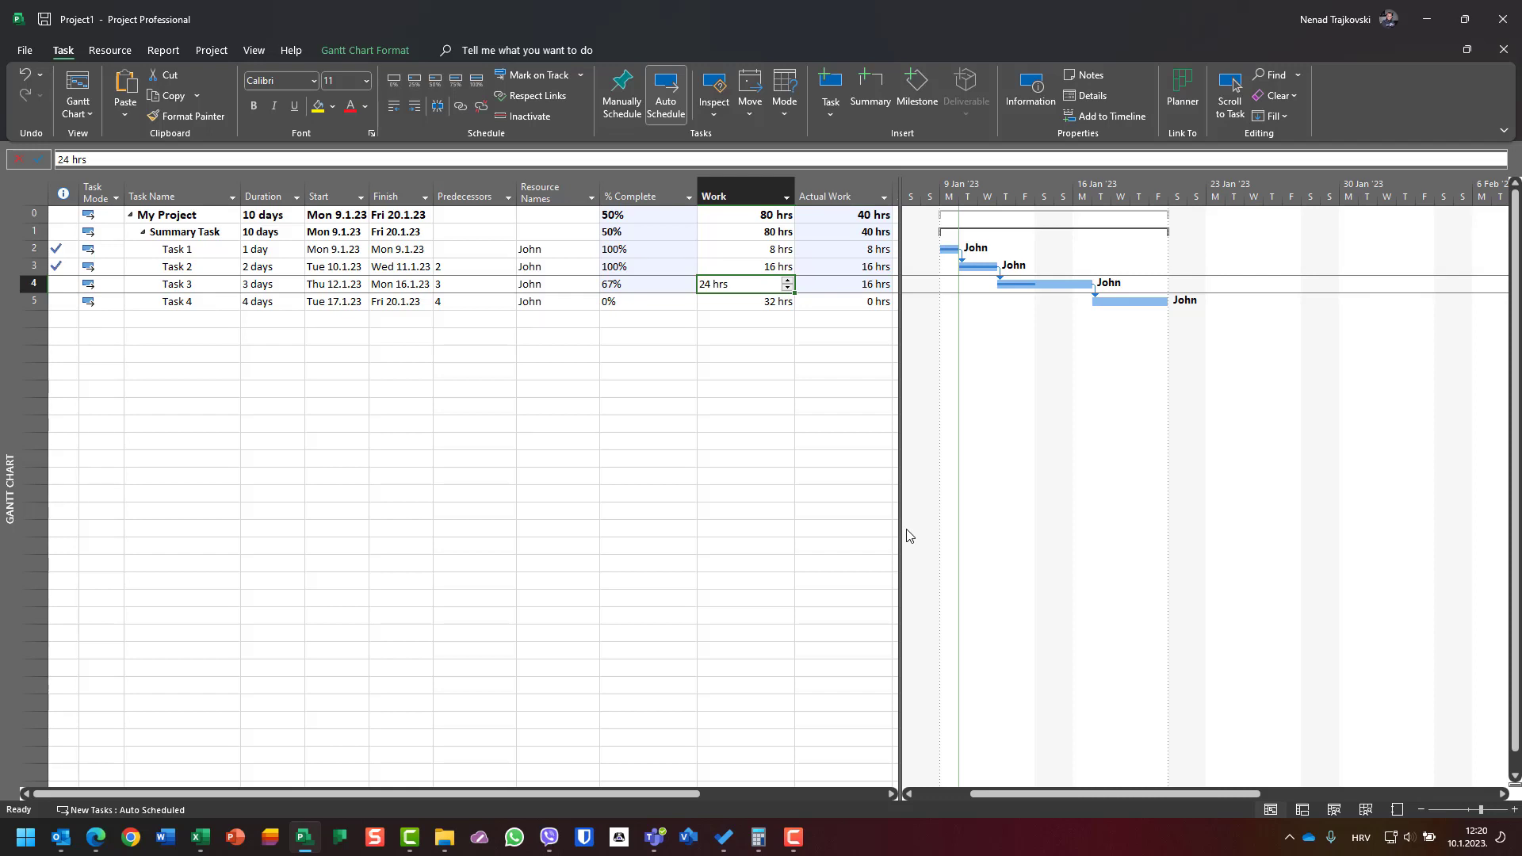
key(Right)
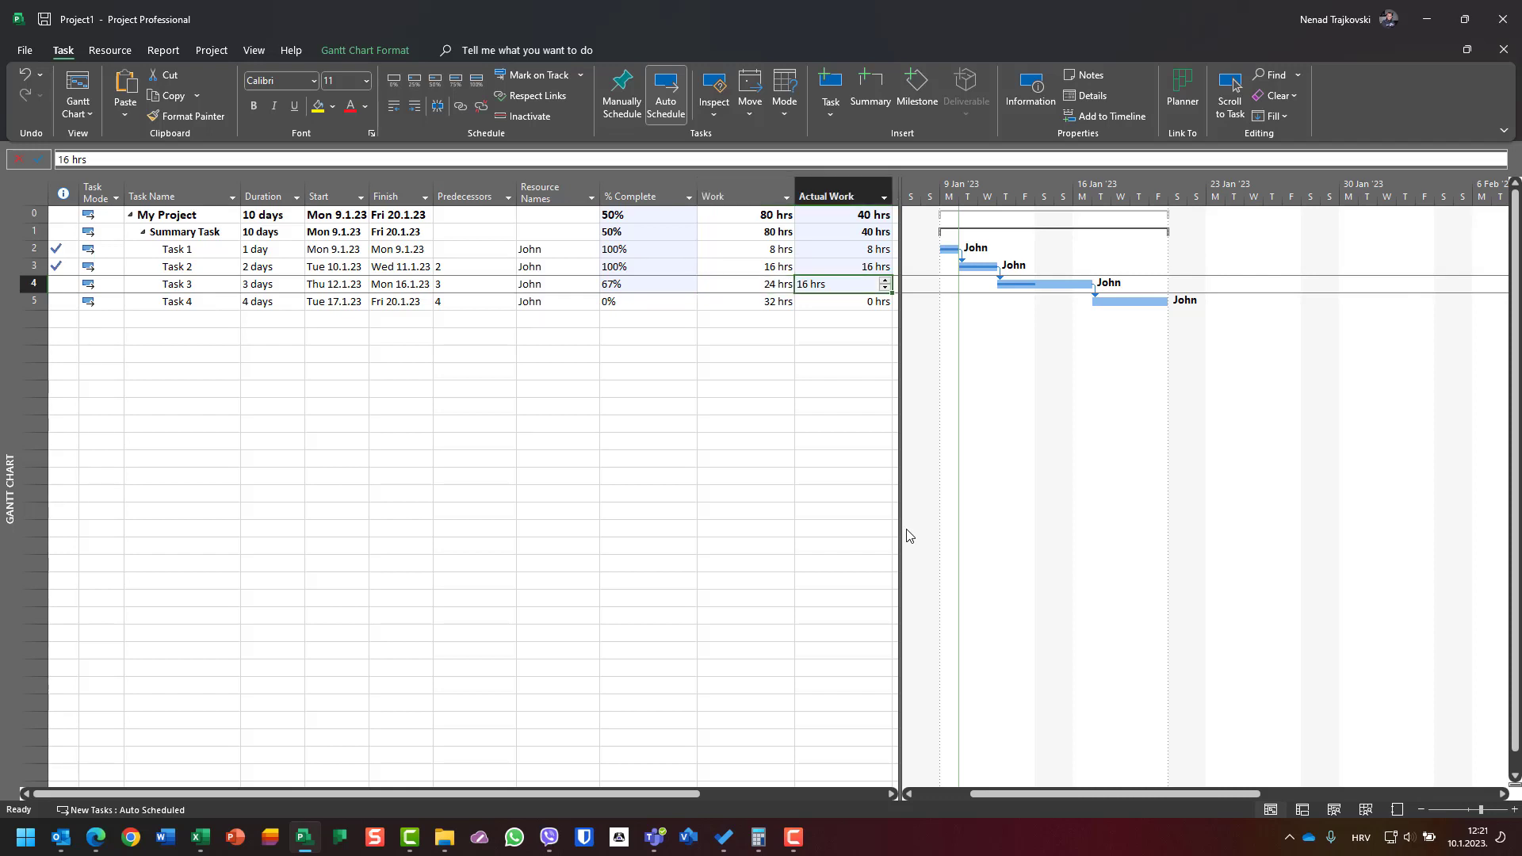
key(Left)
key(Left)
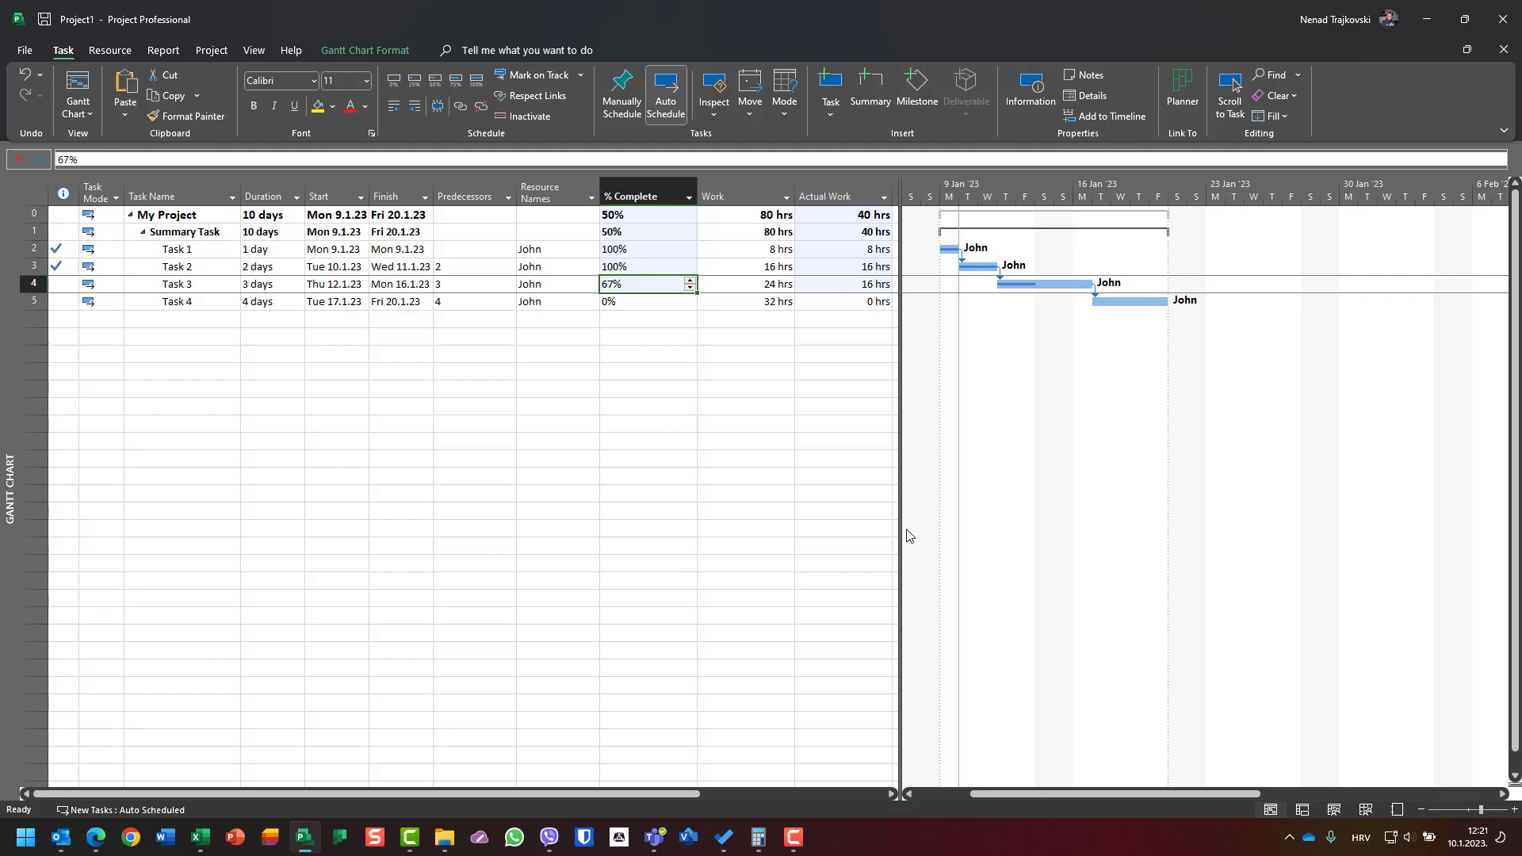
key(Right)
key(Right)
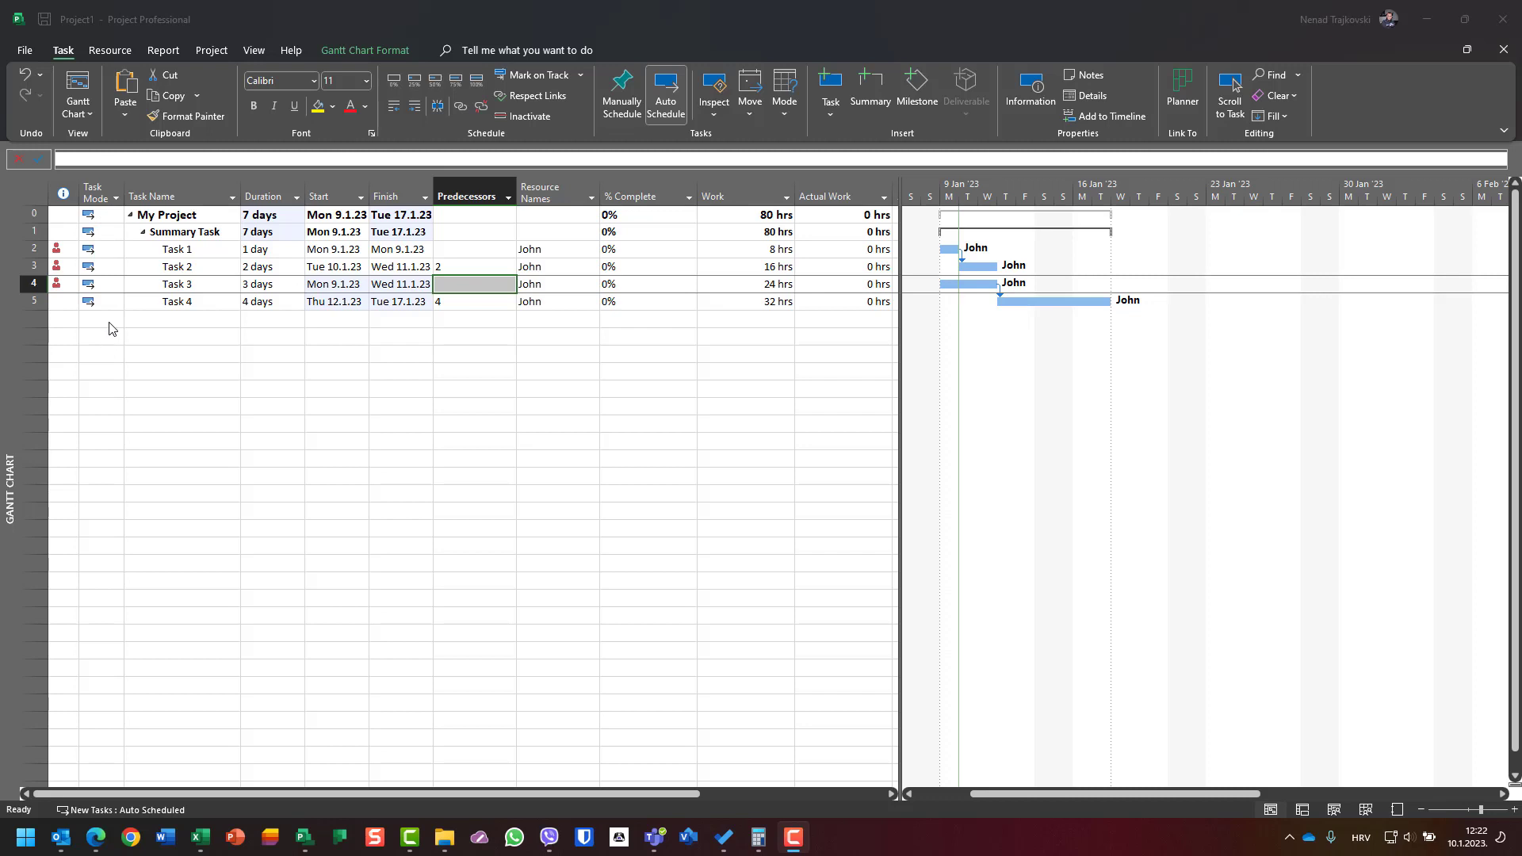
Step: Set the Summary Task's % Complete to 50 with Task 3 having no predecessor
click(627, 233)
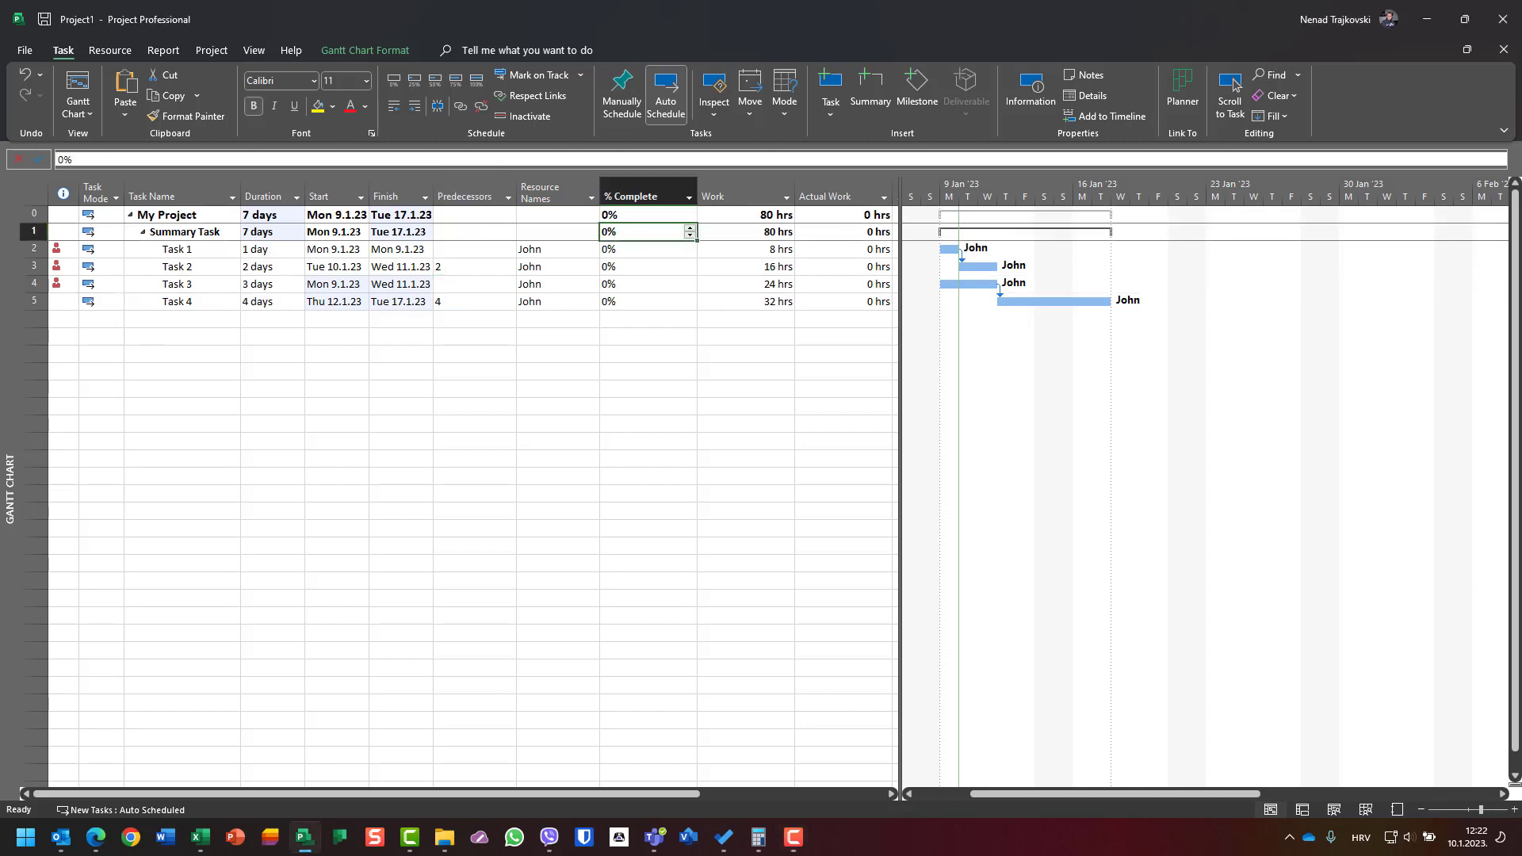
text(50)
key(Return)
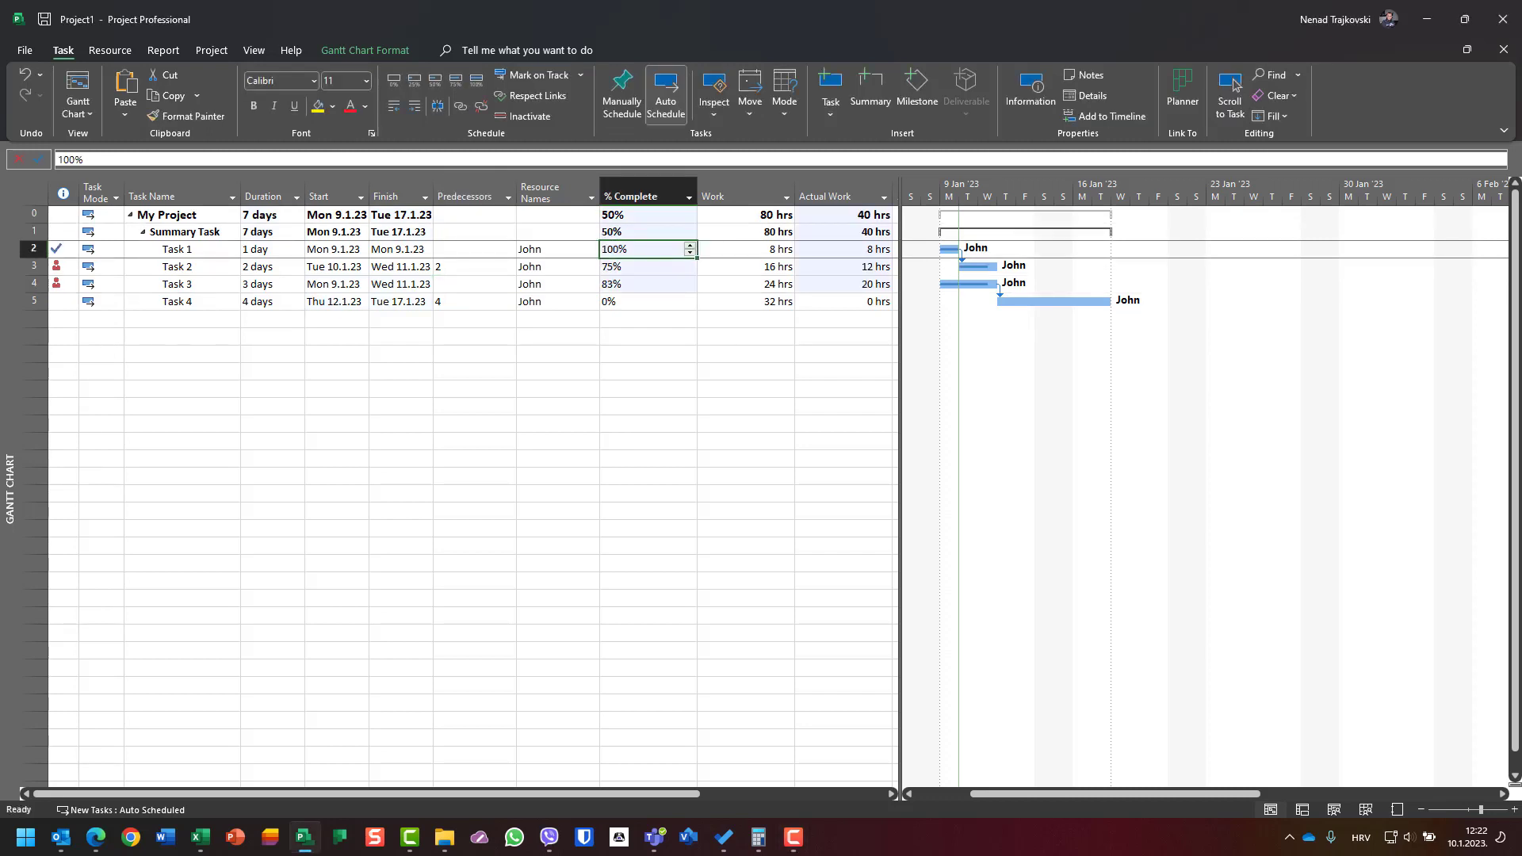
Step: Examine the Summary Task's Actual Work and compare Task 1's Work, Actual Work and % Complete
click(862, 236)
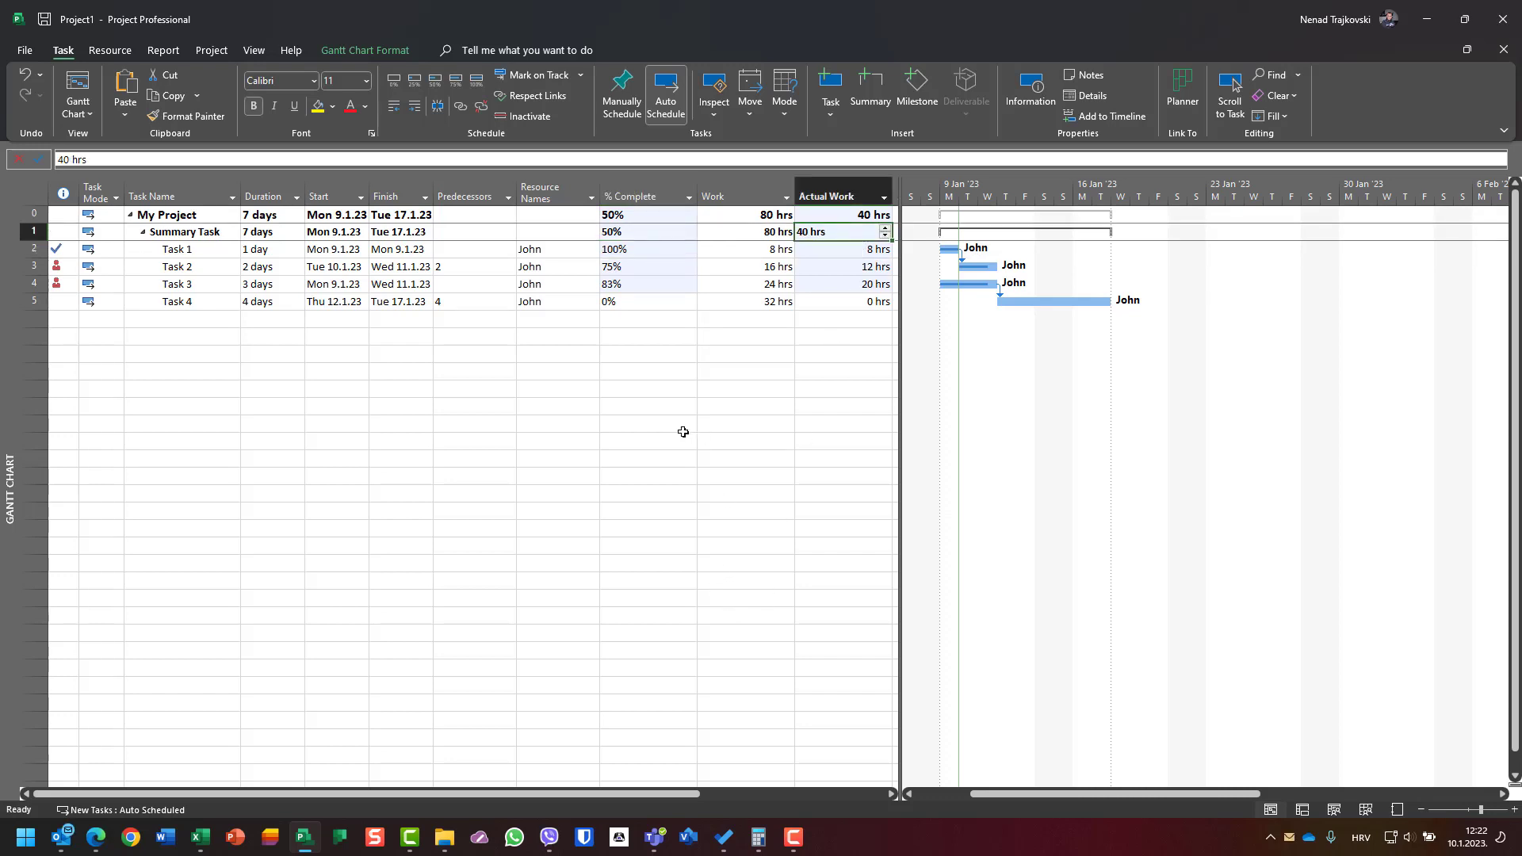
drag(681, 427, 701, 421)
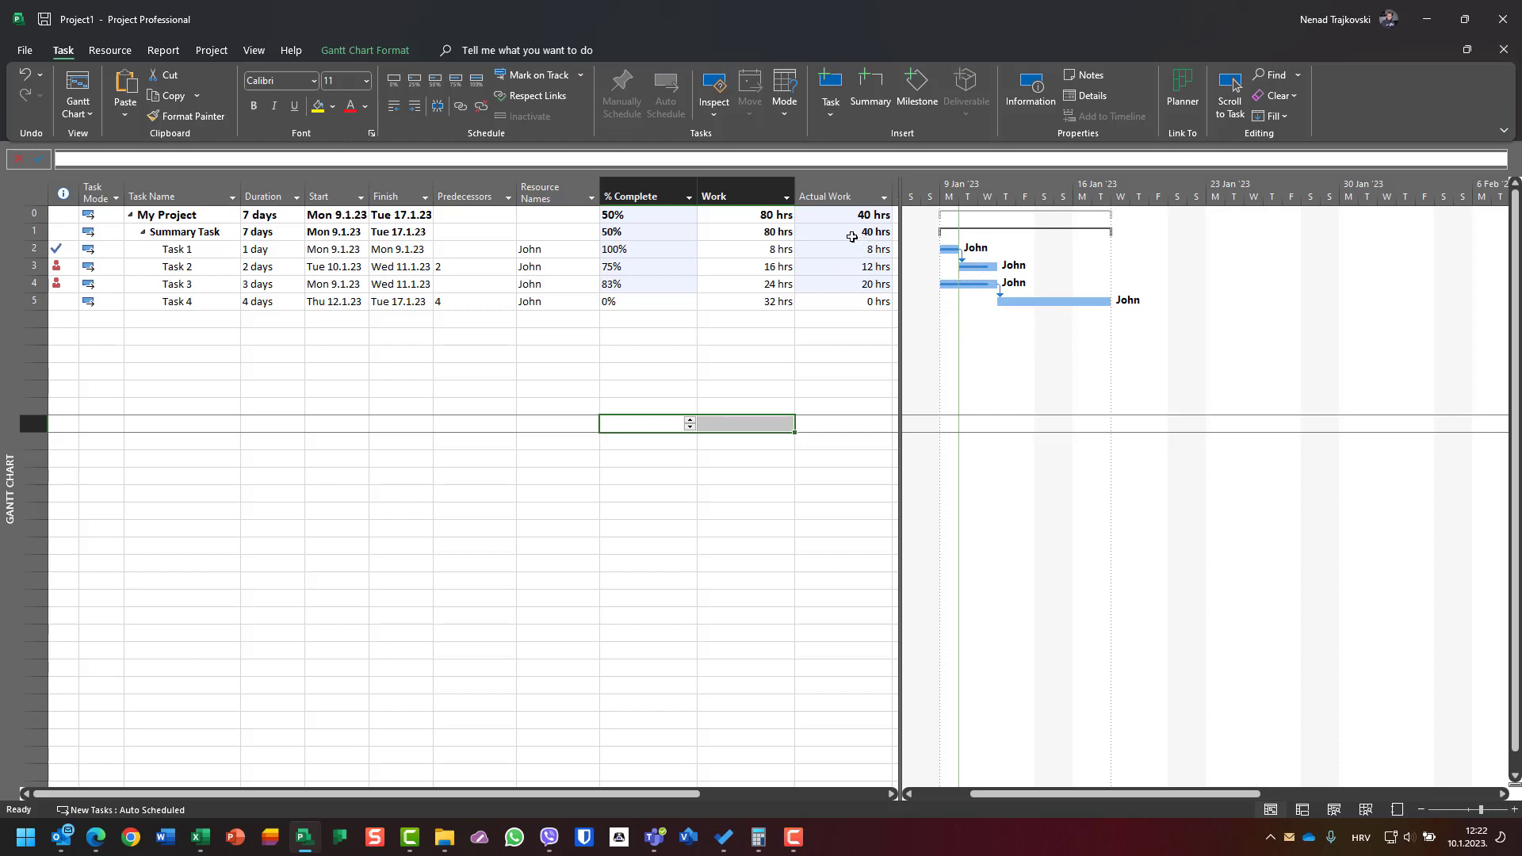
click(29, 249)
key(shift+Down)
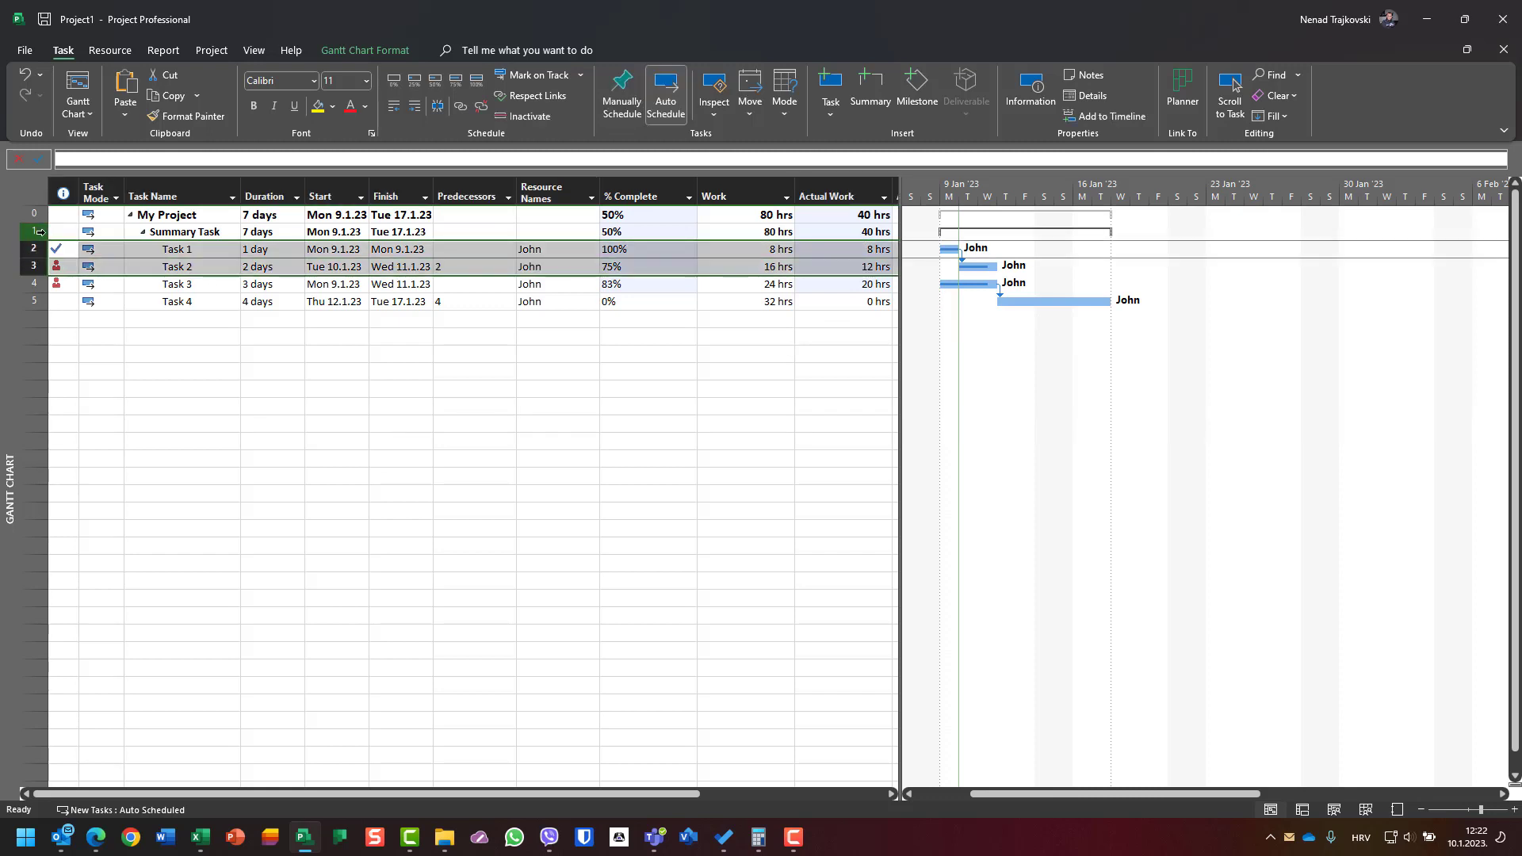
click(758, 252)
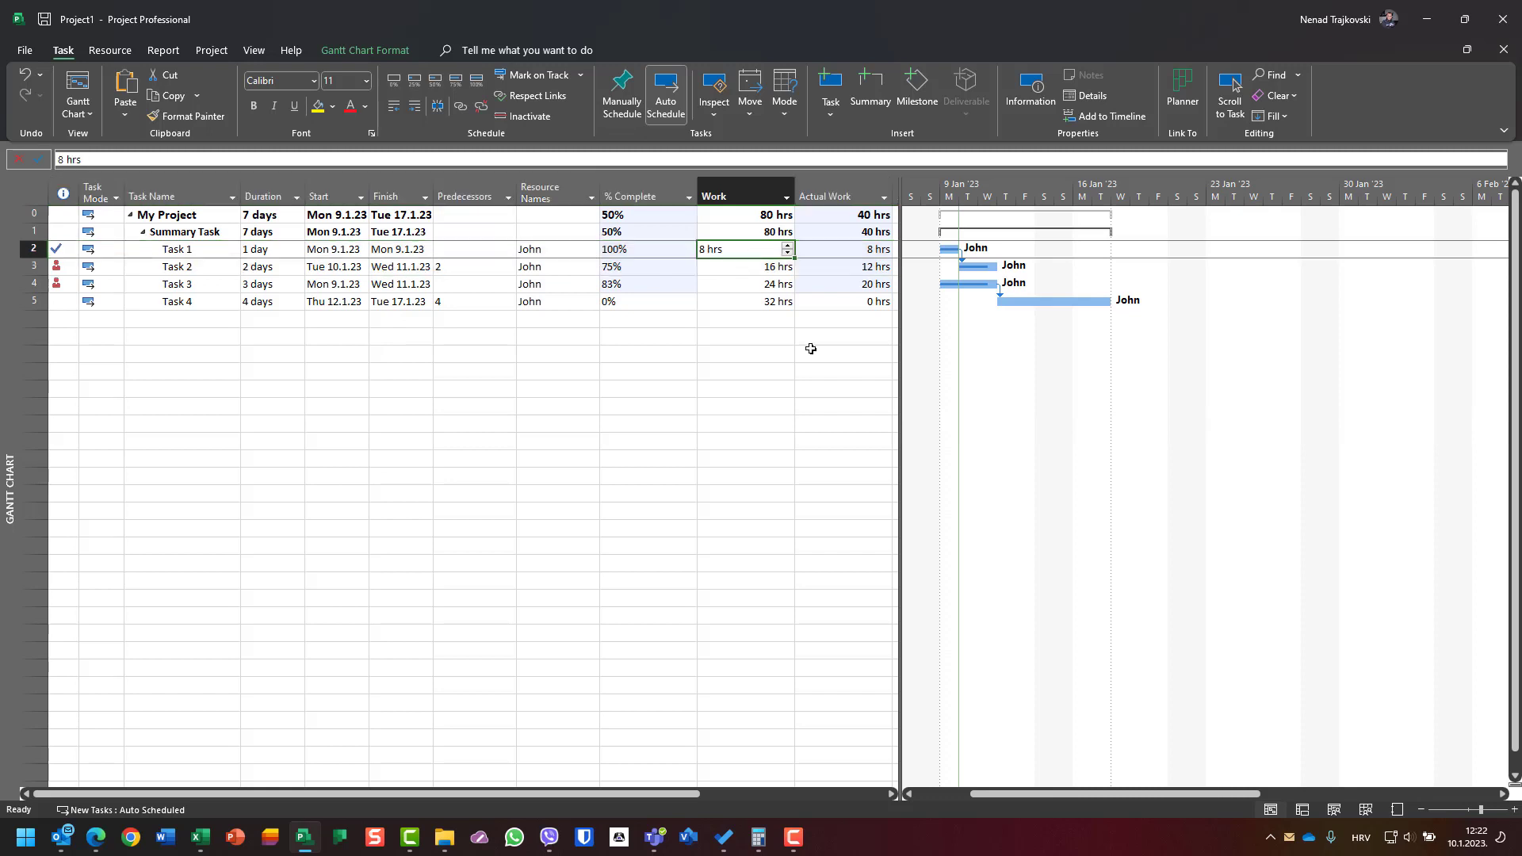
key(Tab)
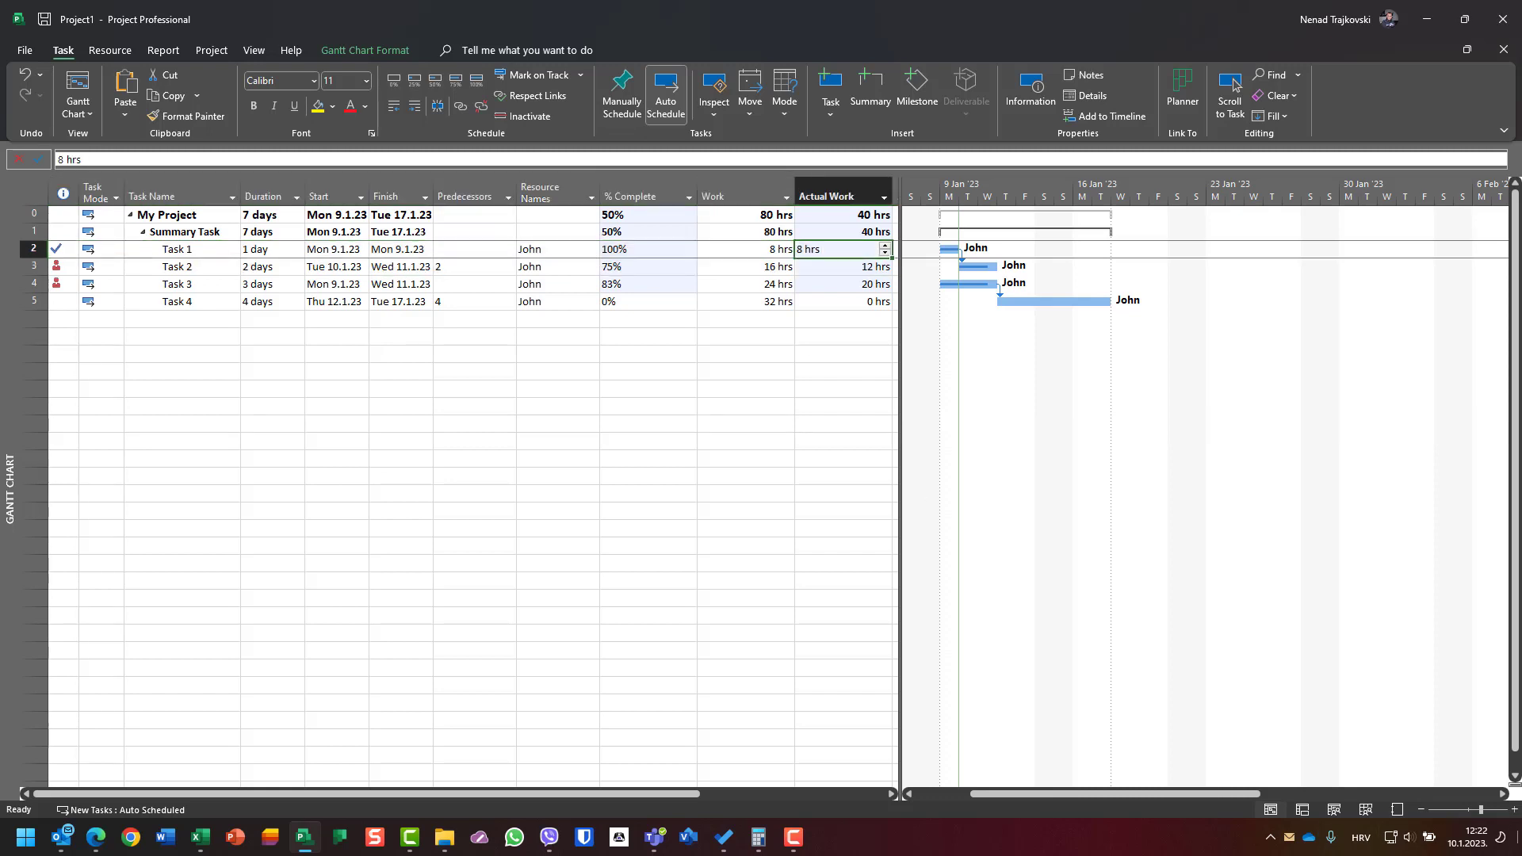
key(shift+Tab)
key(shift+Tab)
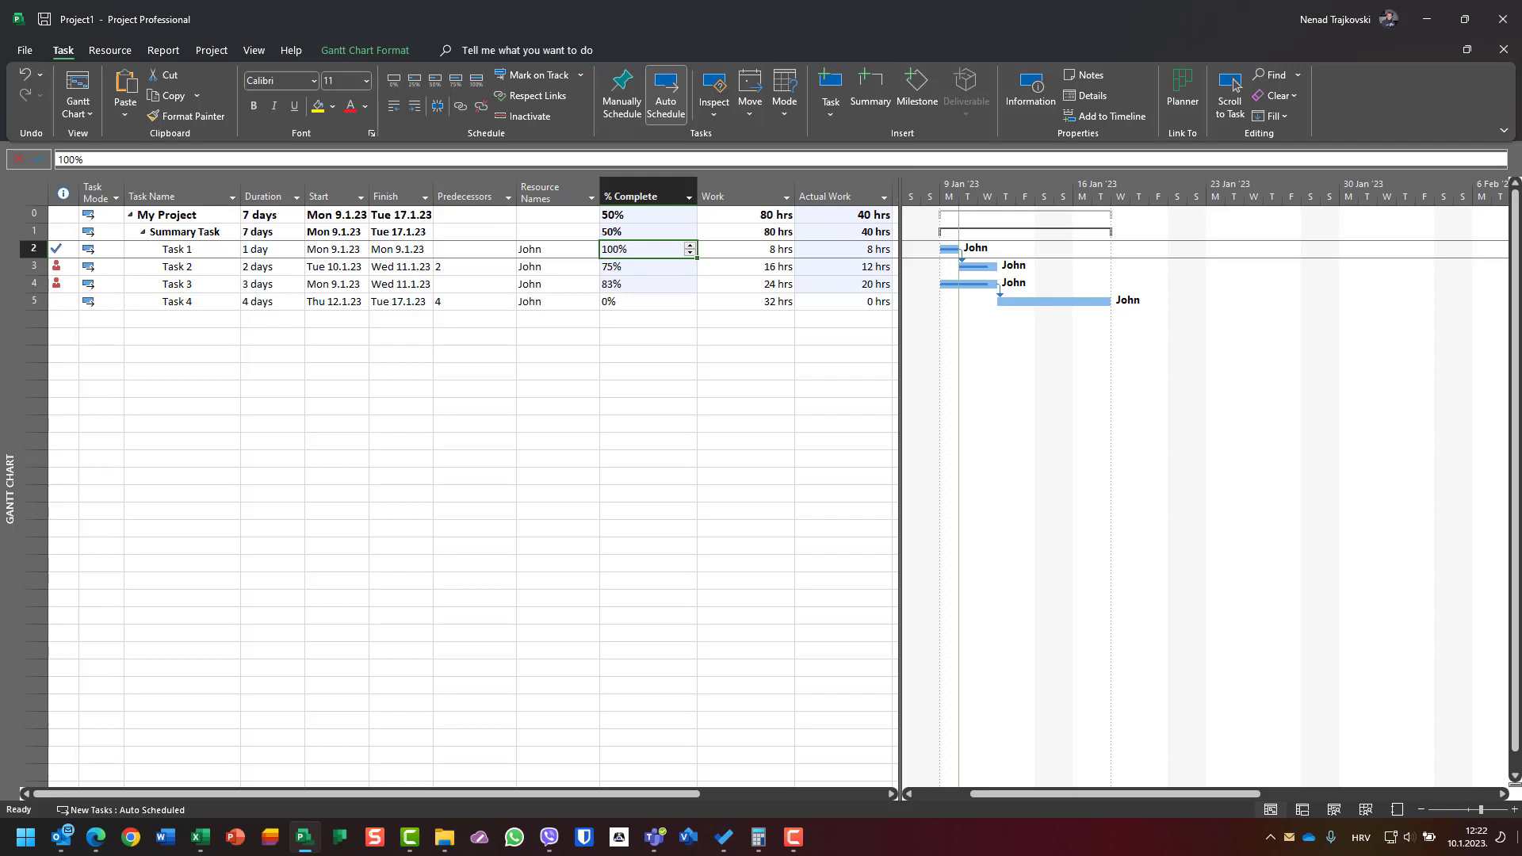
key(Tab)
key(Tab)
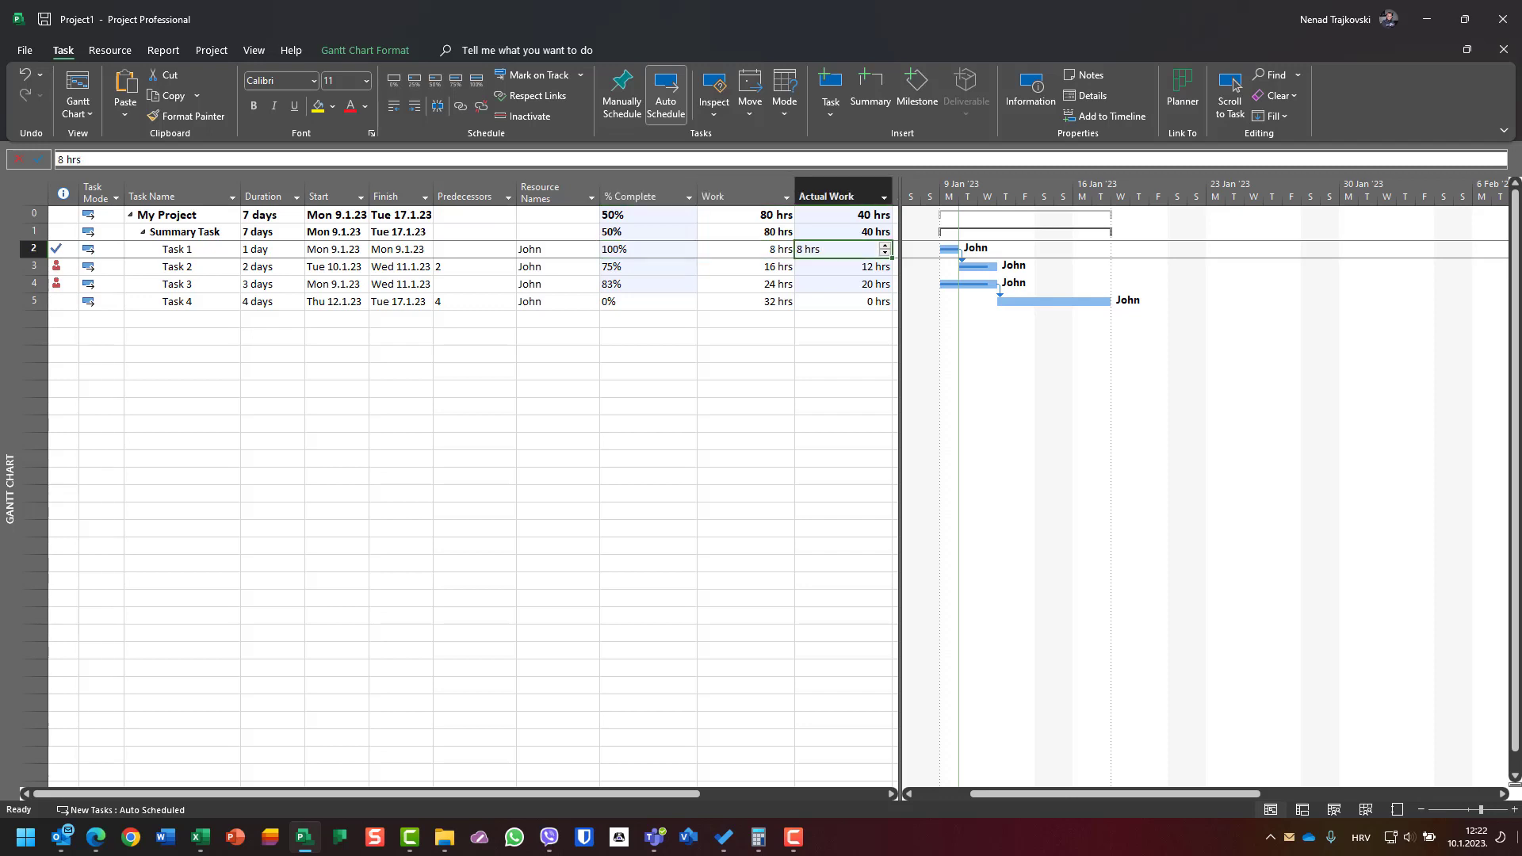
Step: Compare Task 2's Actual Work with its Work and % Complete values
key(Down)
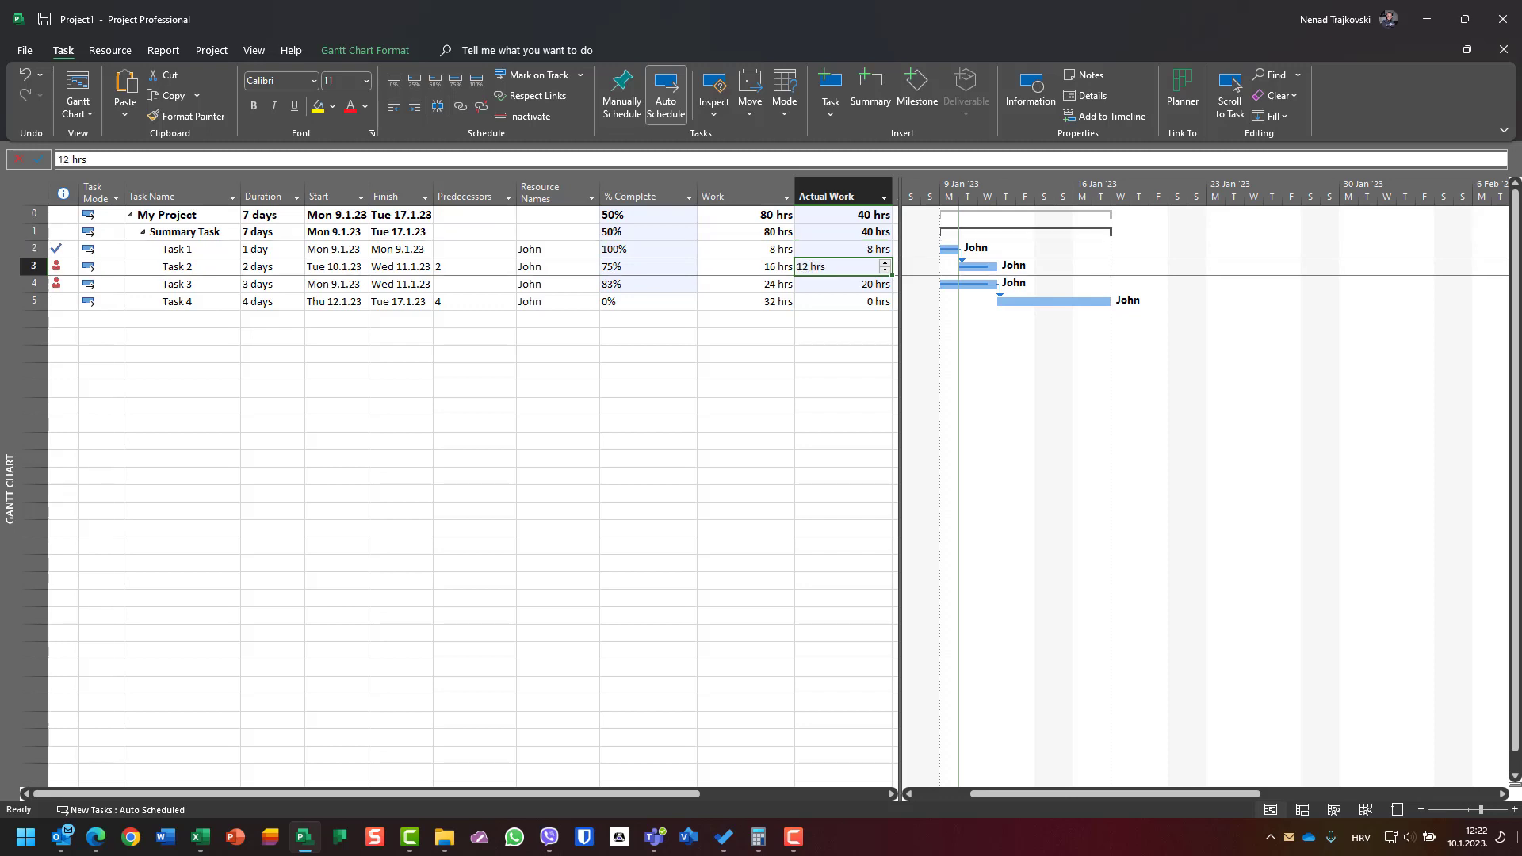
key(shift+Tab)
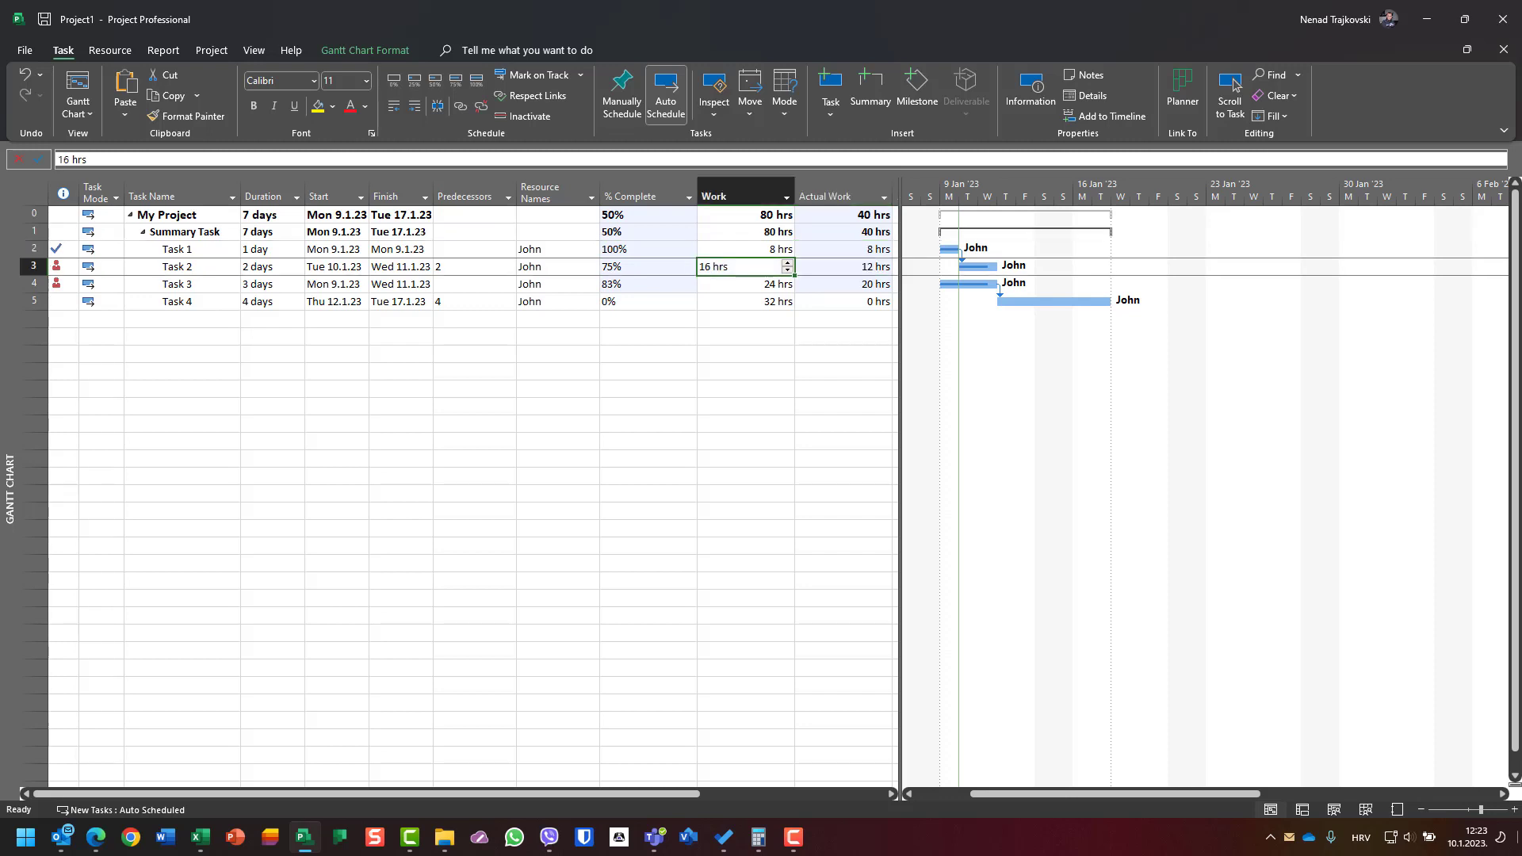
key(Tab)
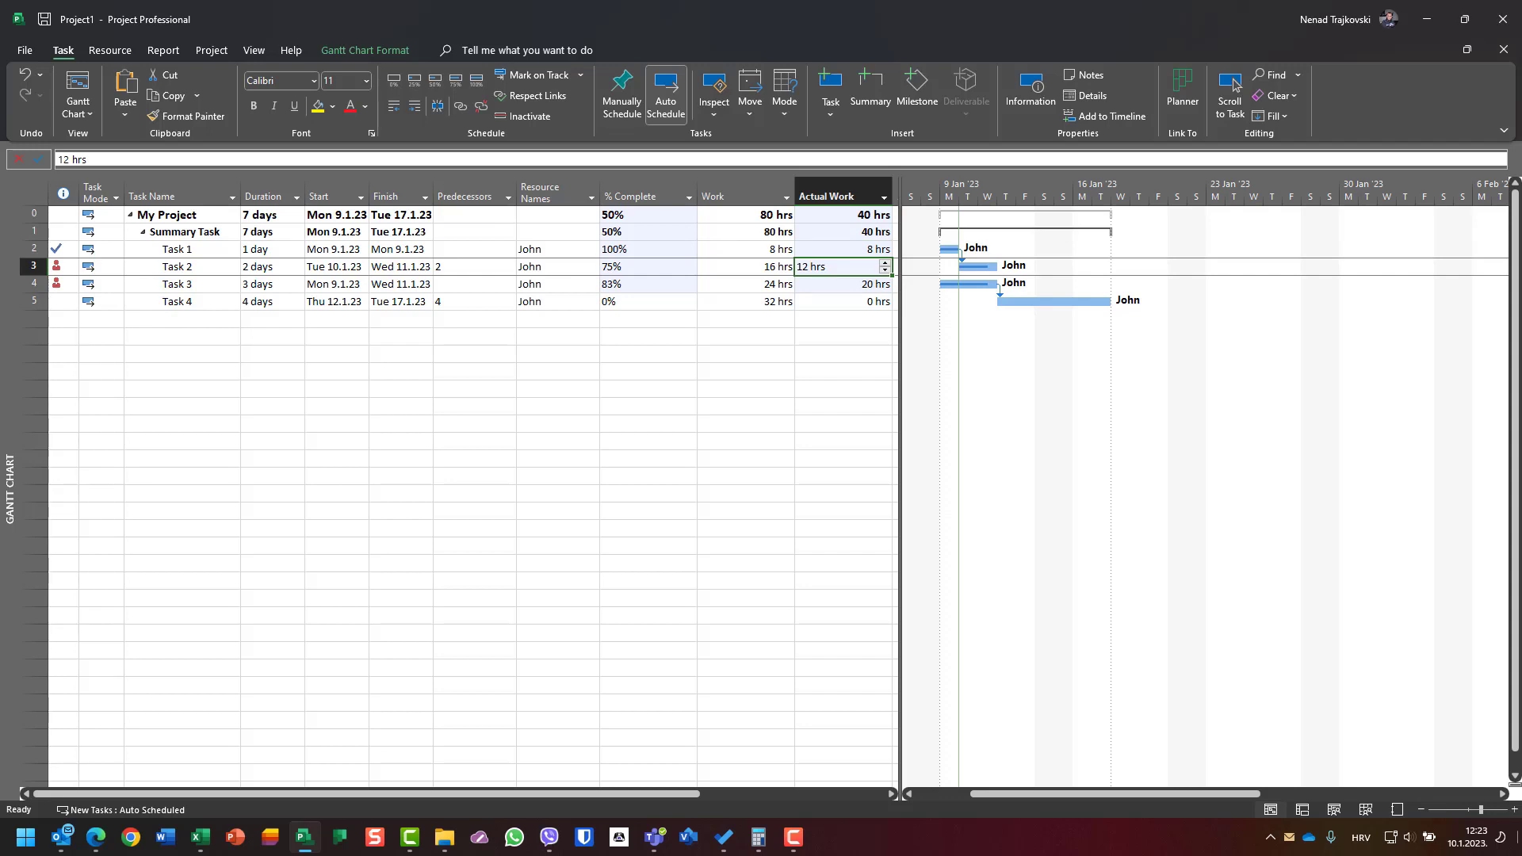
key(shift+Tab)
key(shift+Tab)
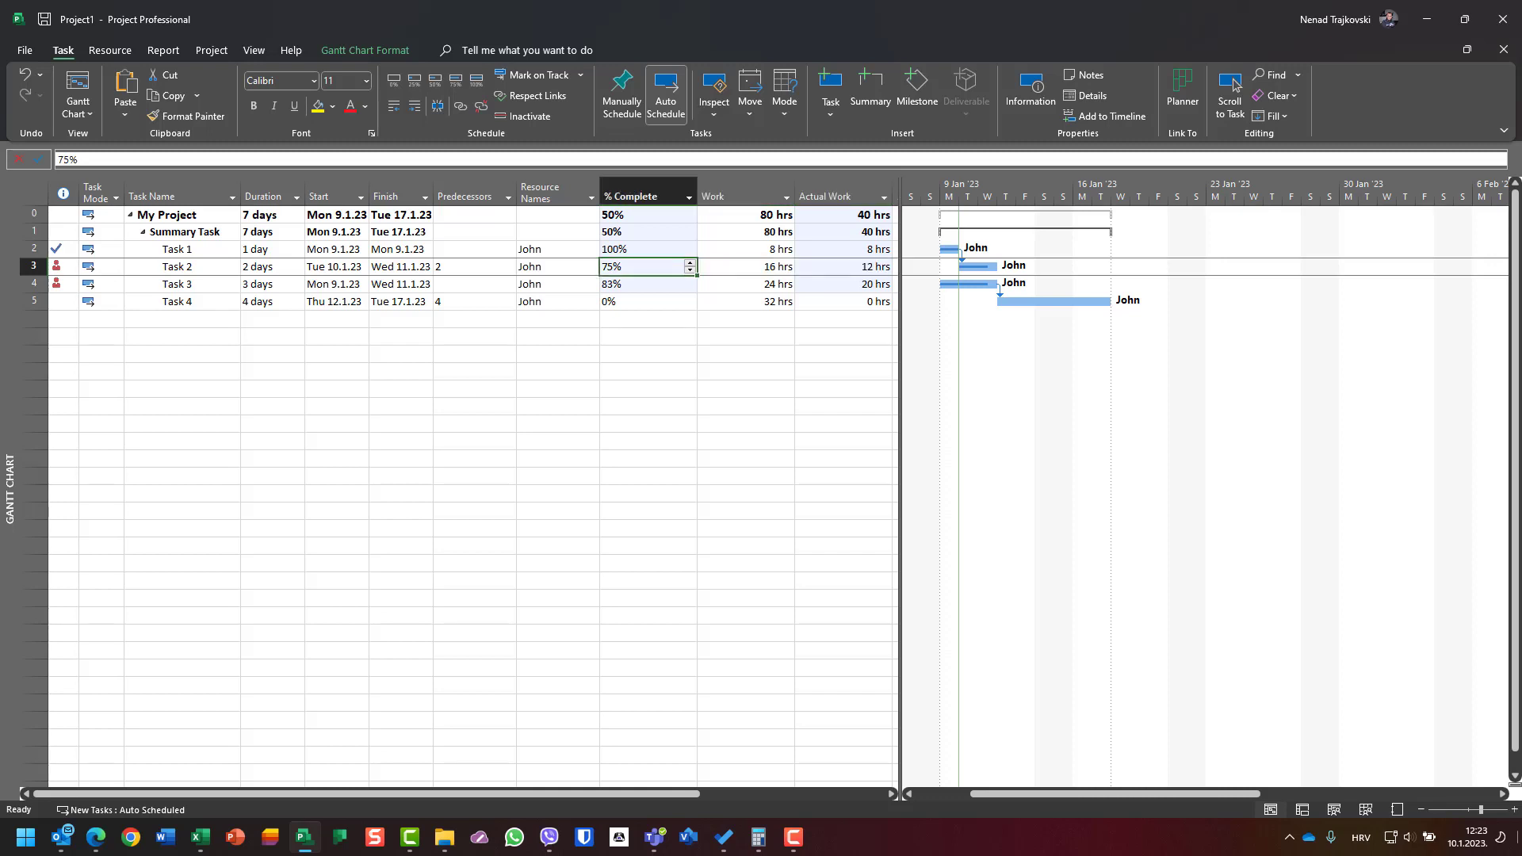
key(Tab)
key(Tab)
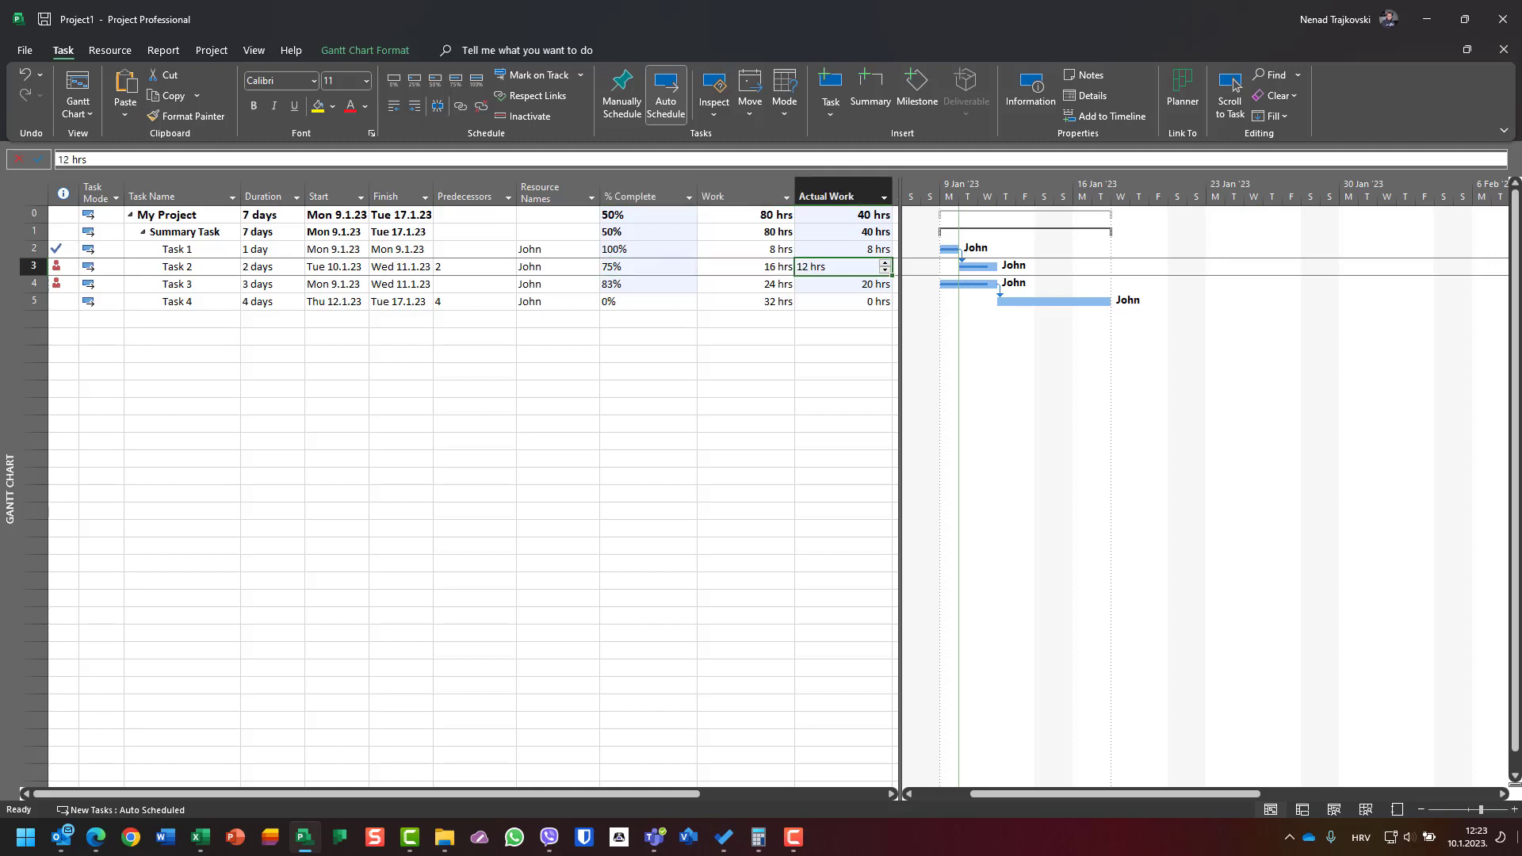
key(shift+Tab)
key(shift+Tab)
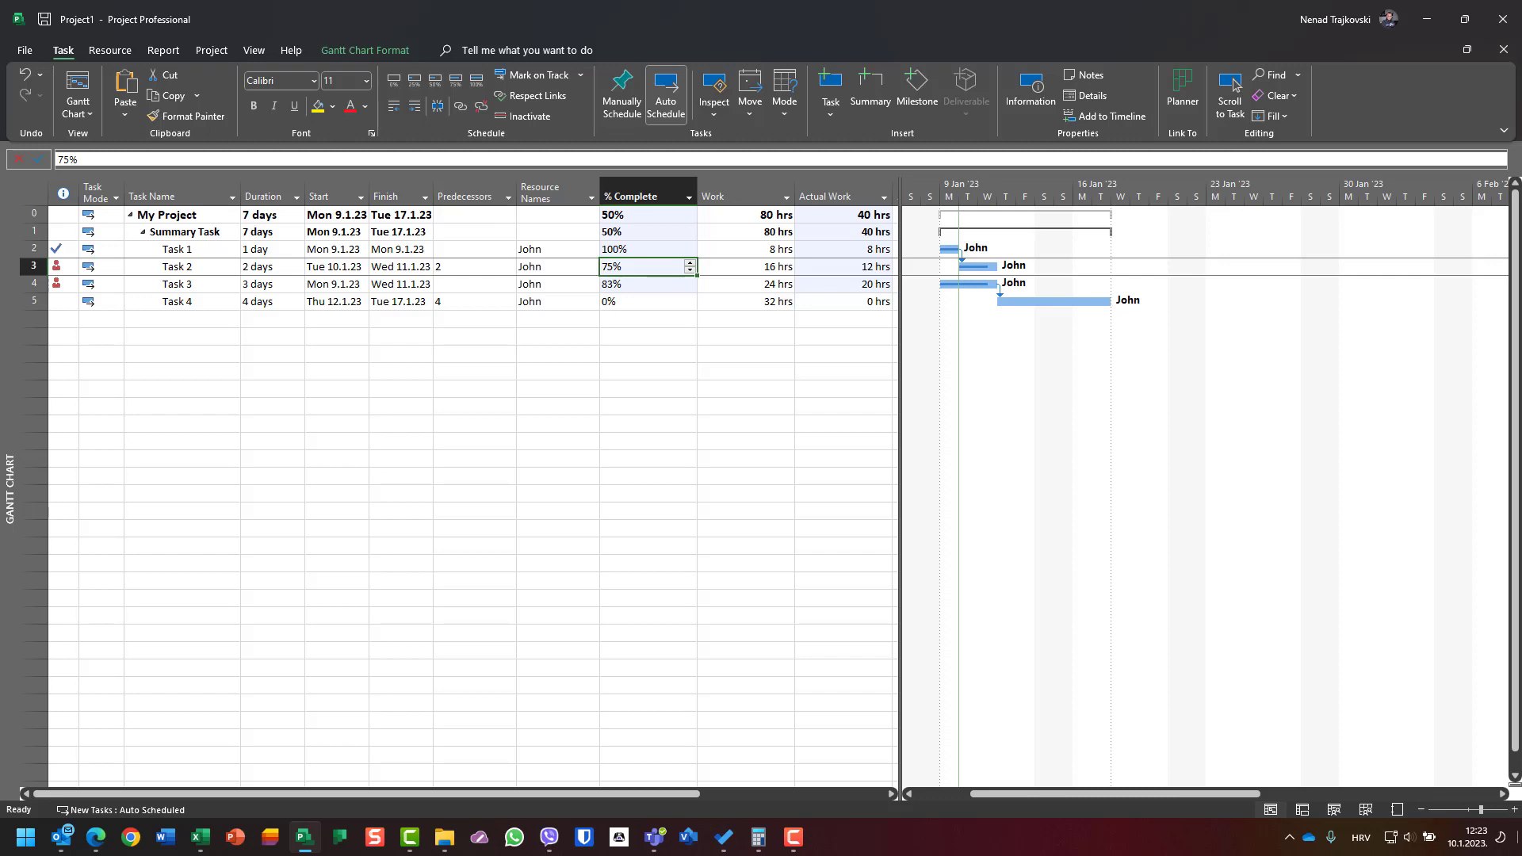
Step: Examine Task 3's % Complete, Work and Actual Work values
key(Down)
key(Tab)
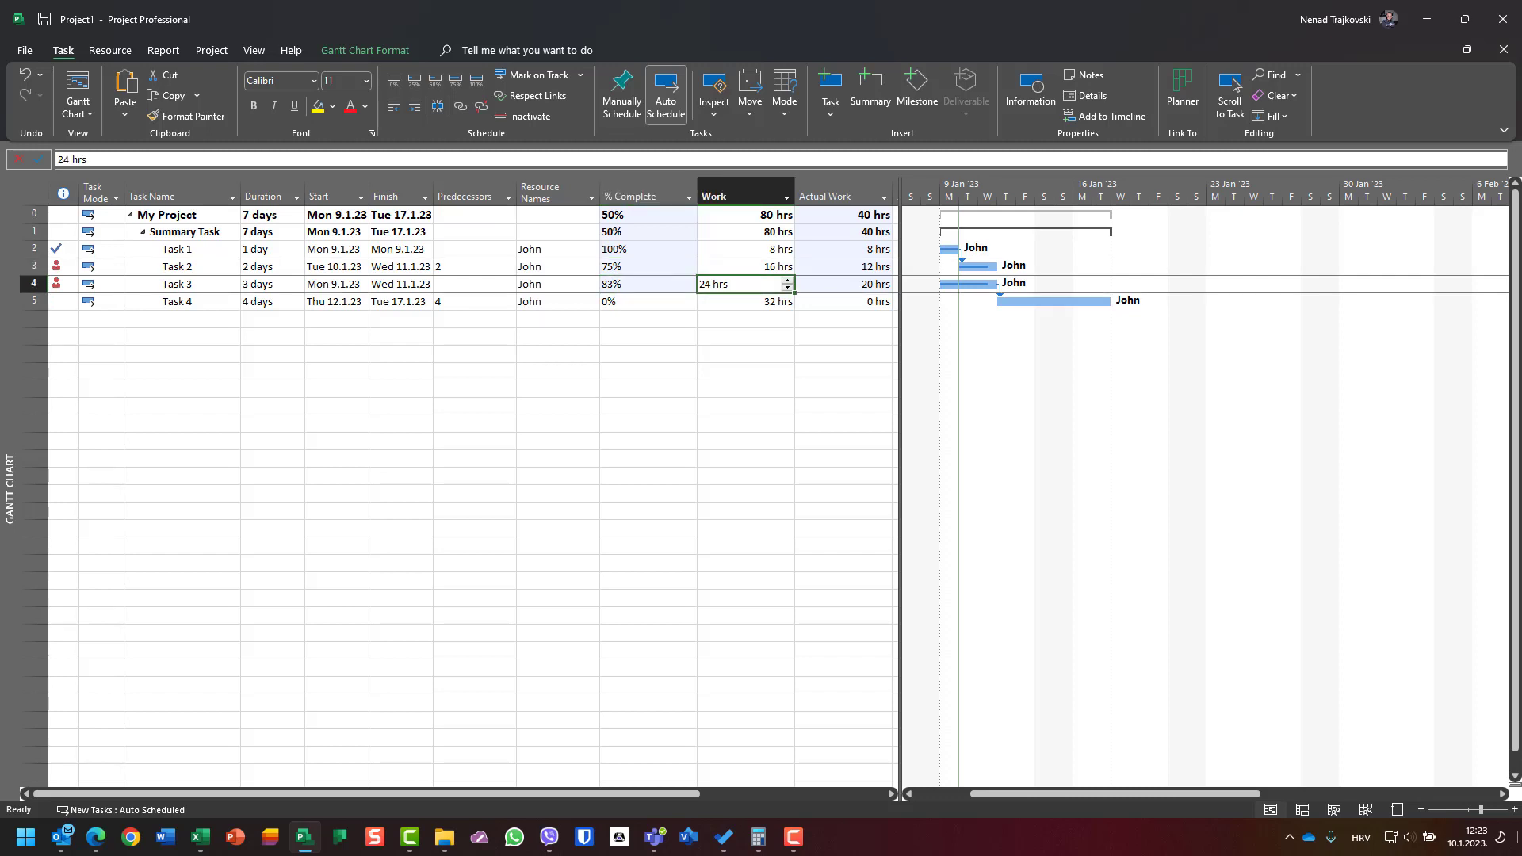
key(Tab)
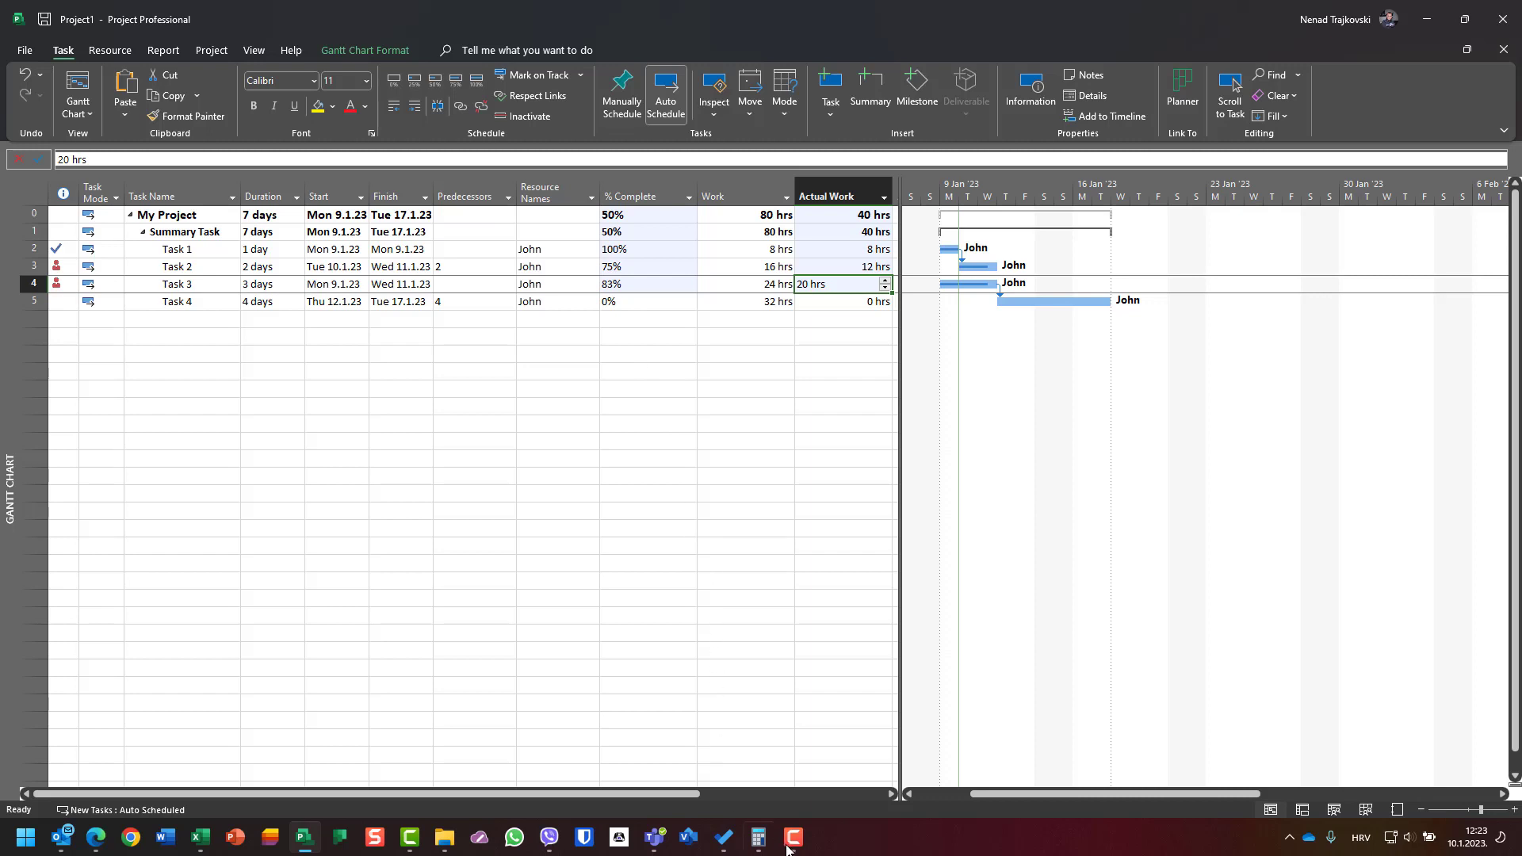
Step: In Calculator, divide Task 3's actual work by its work (20 ÷ 24), multiply by 100, and return to the project
click(758, 839)
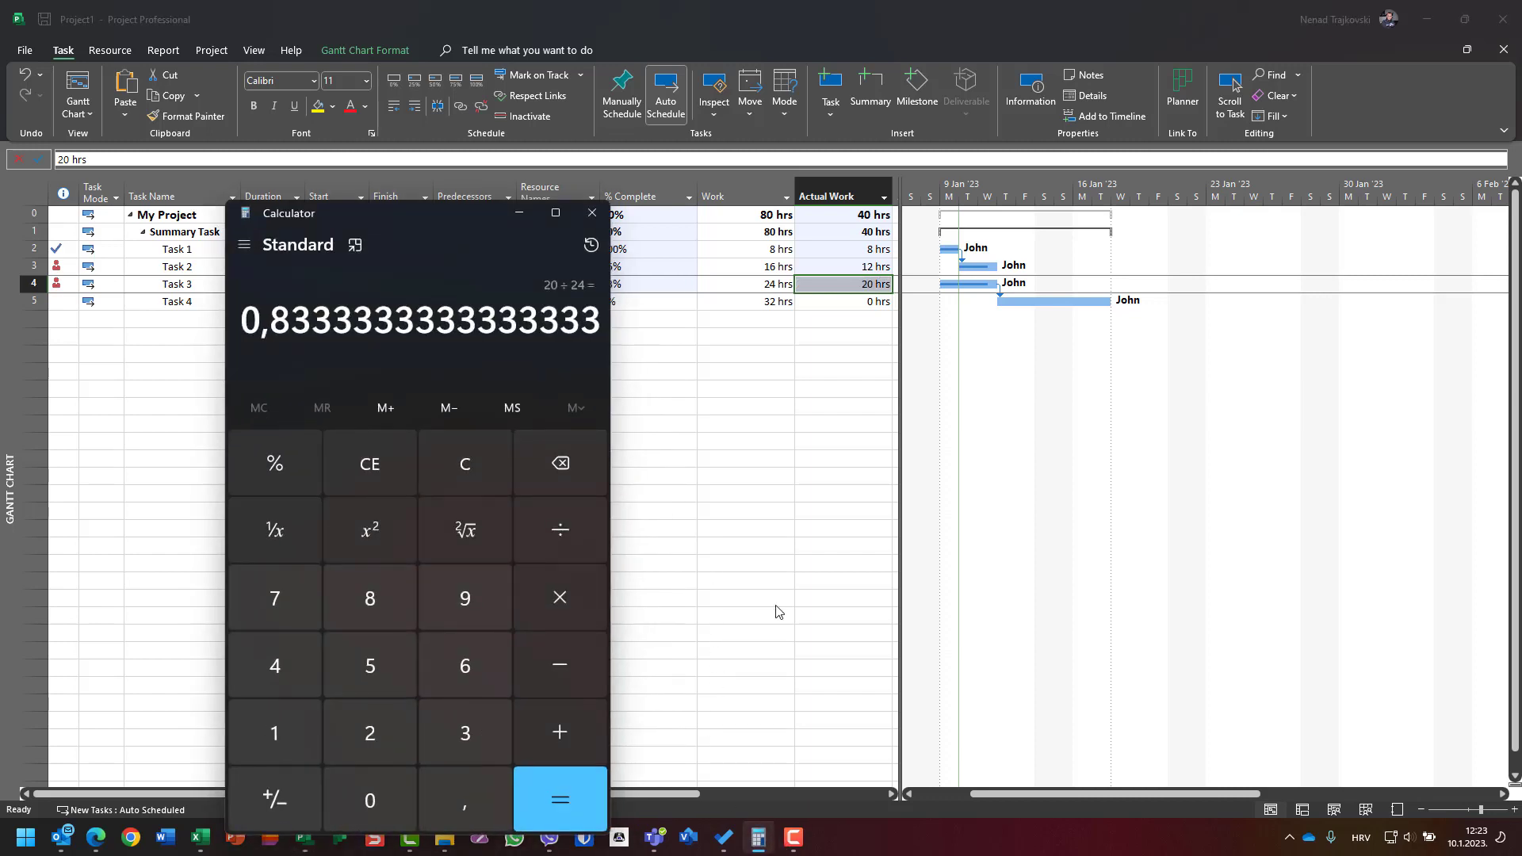
text(20)
key(slash)
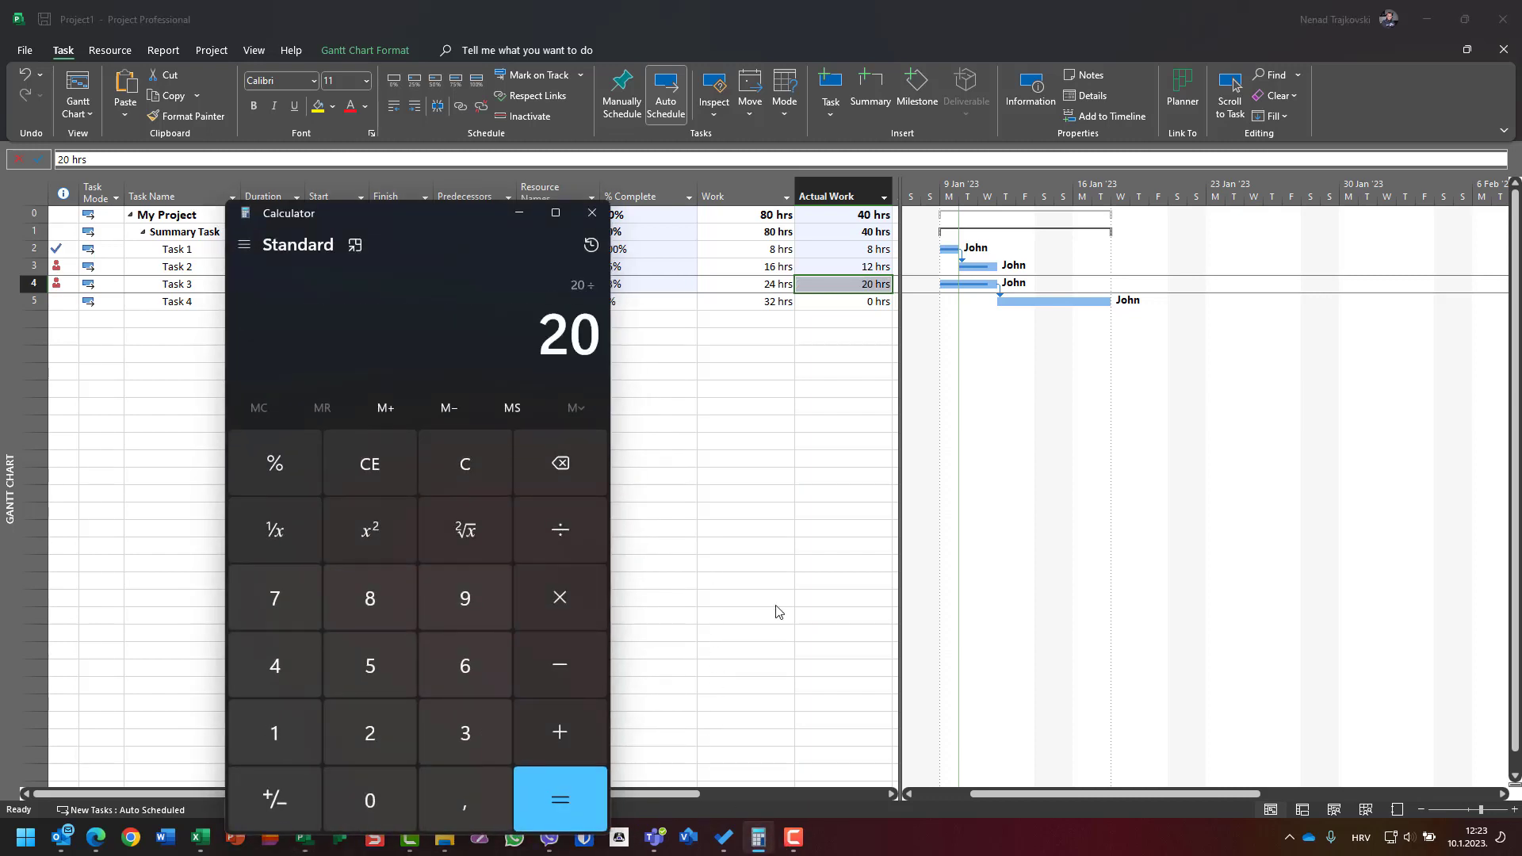
text(24)
key(Return)
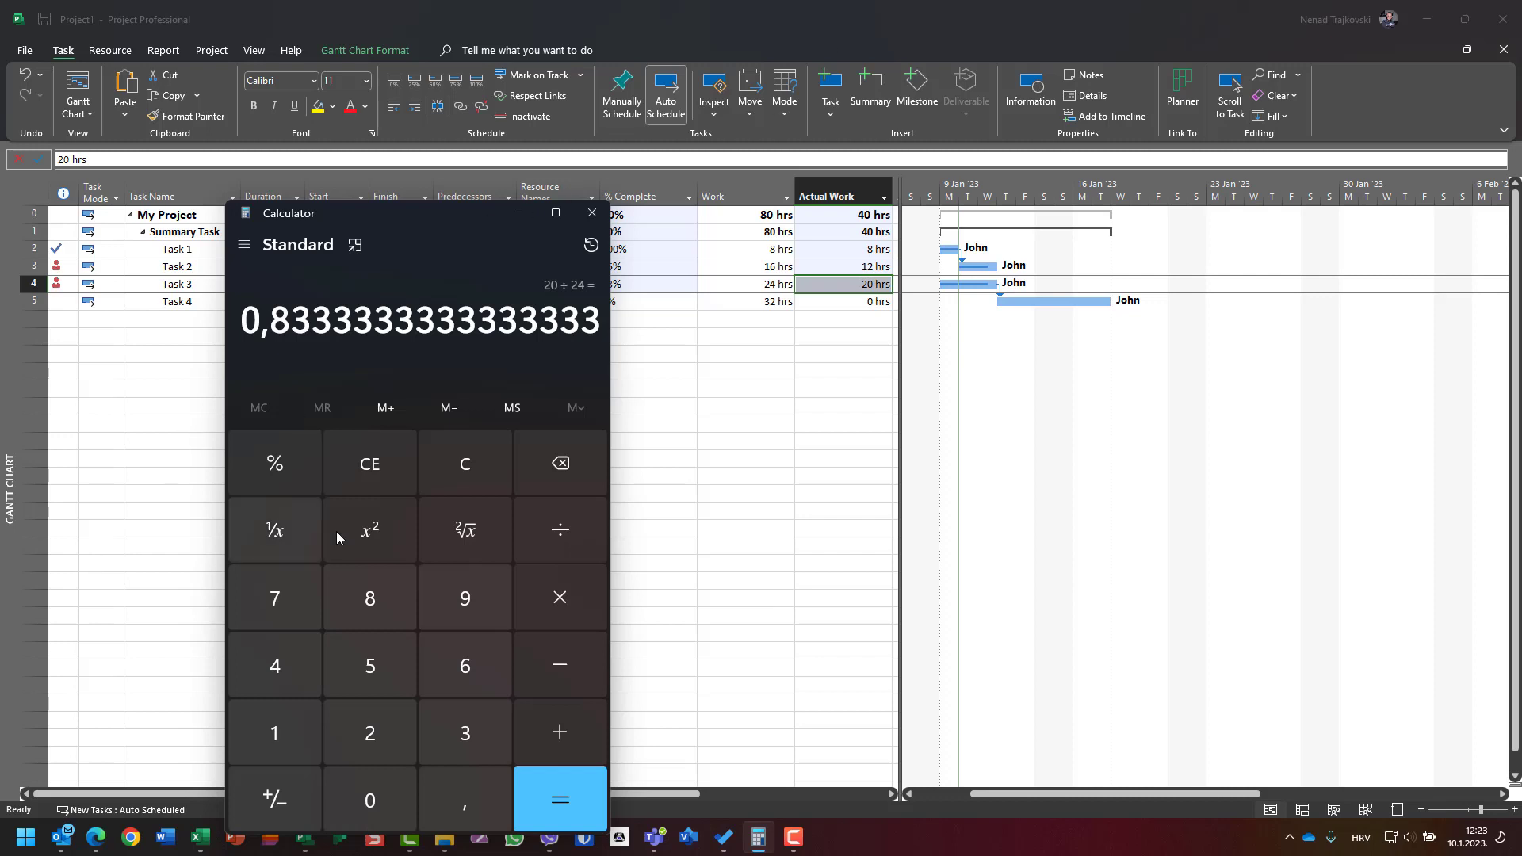
click(560, 597)
click(278, 756)
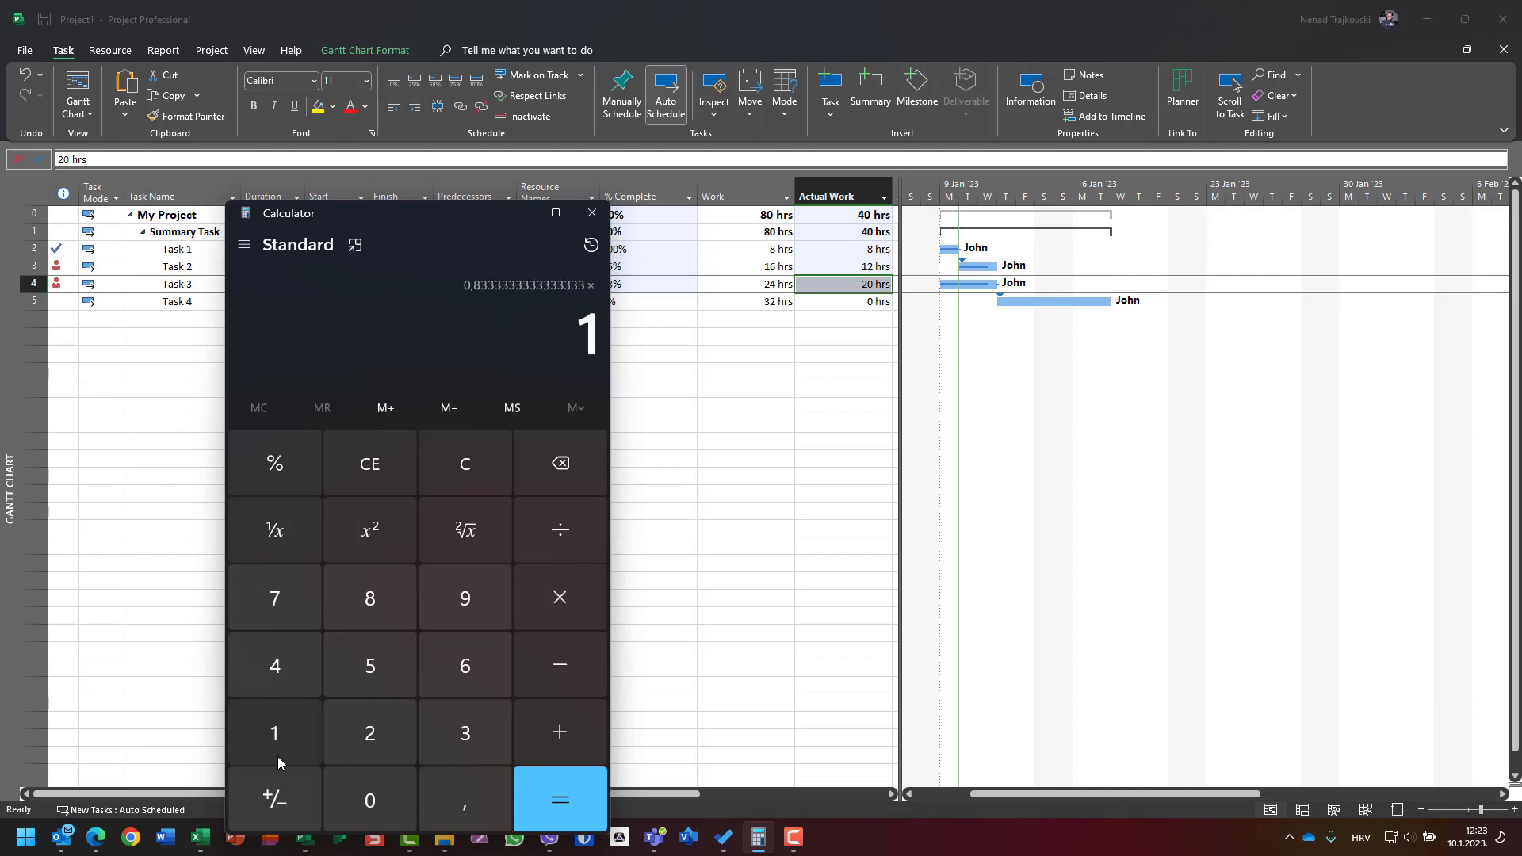
click(370, 799)
click(370, 799)
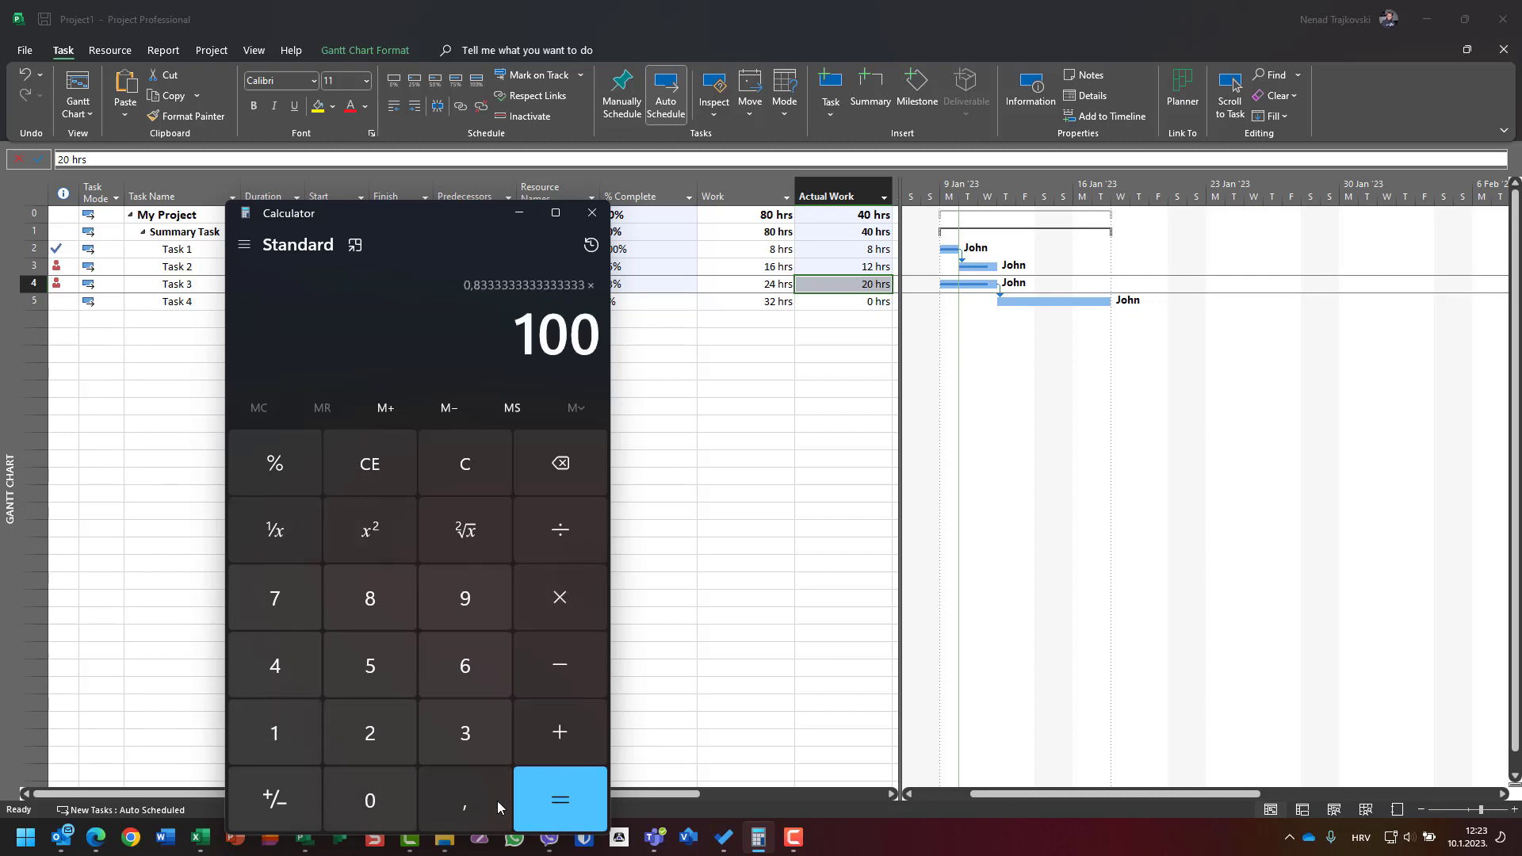
click(588, 805)
click(715, 579)
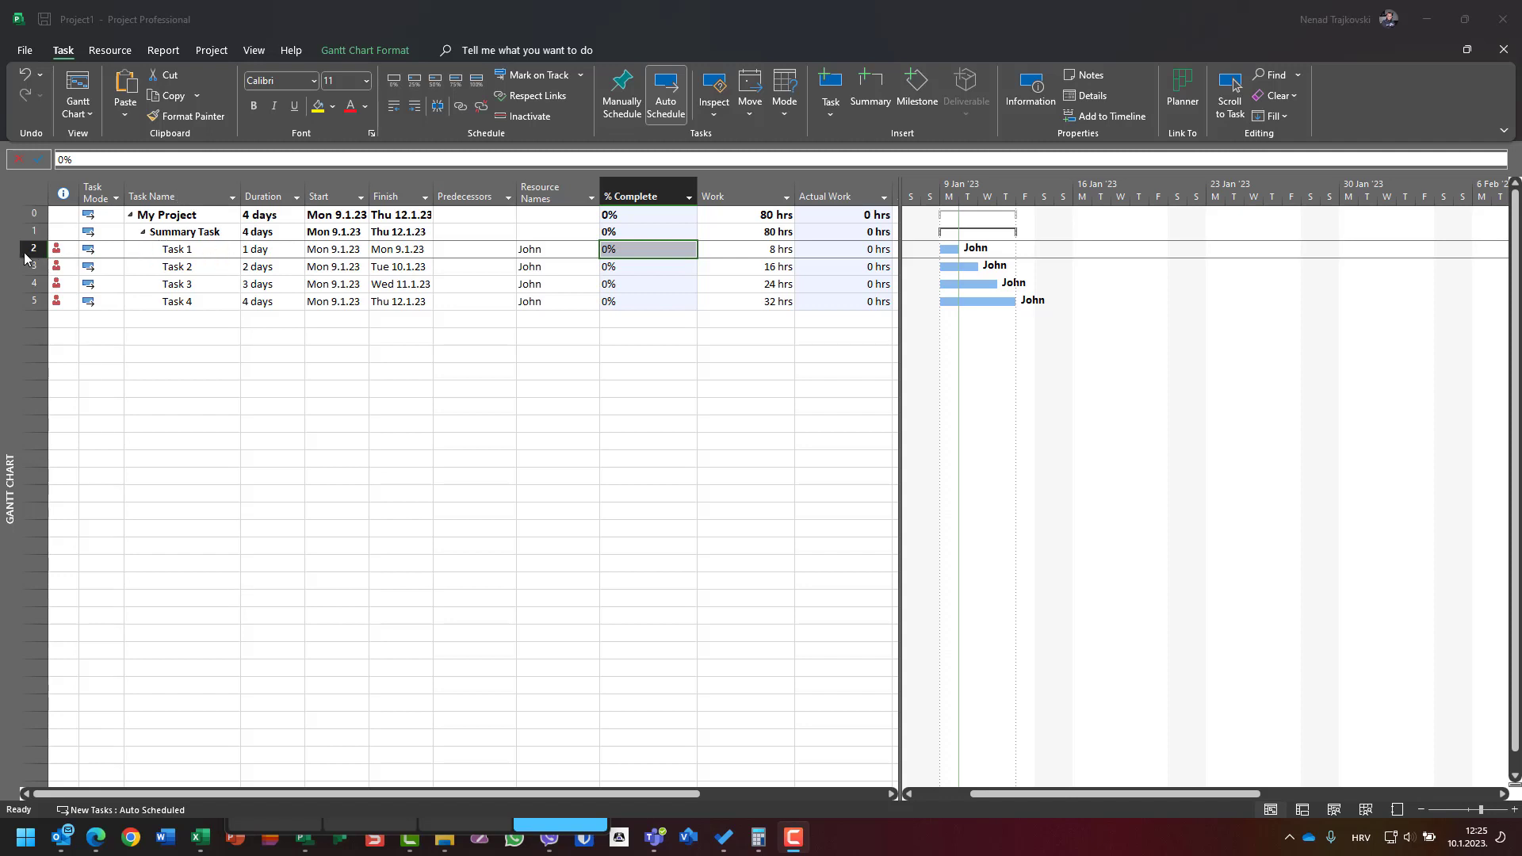
Step: Replace the resource assigned to Task 2 with the other available resource
click(197, 252)
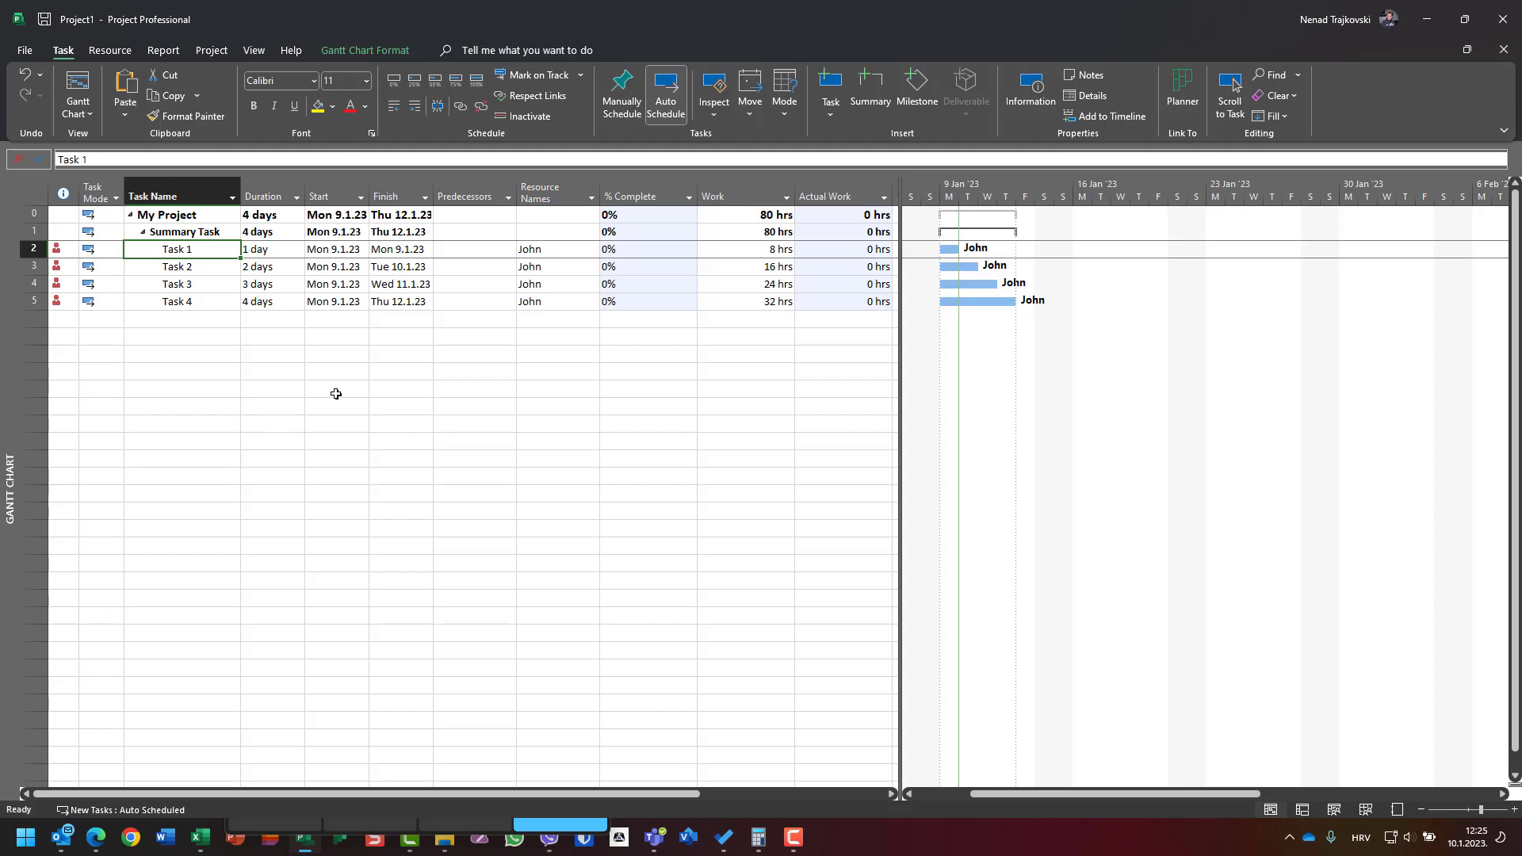
click(566, 267)
click(592, 268)
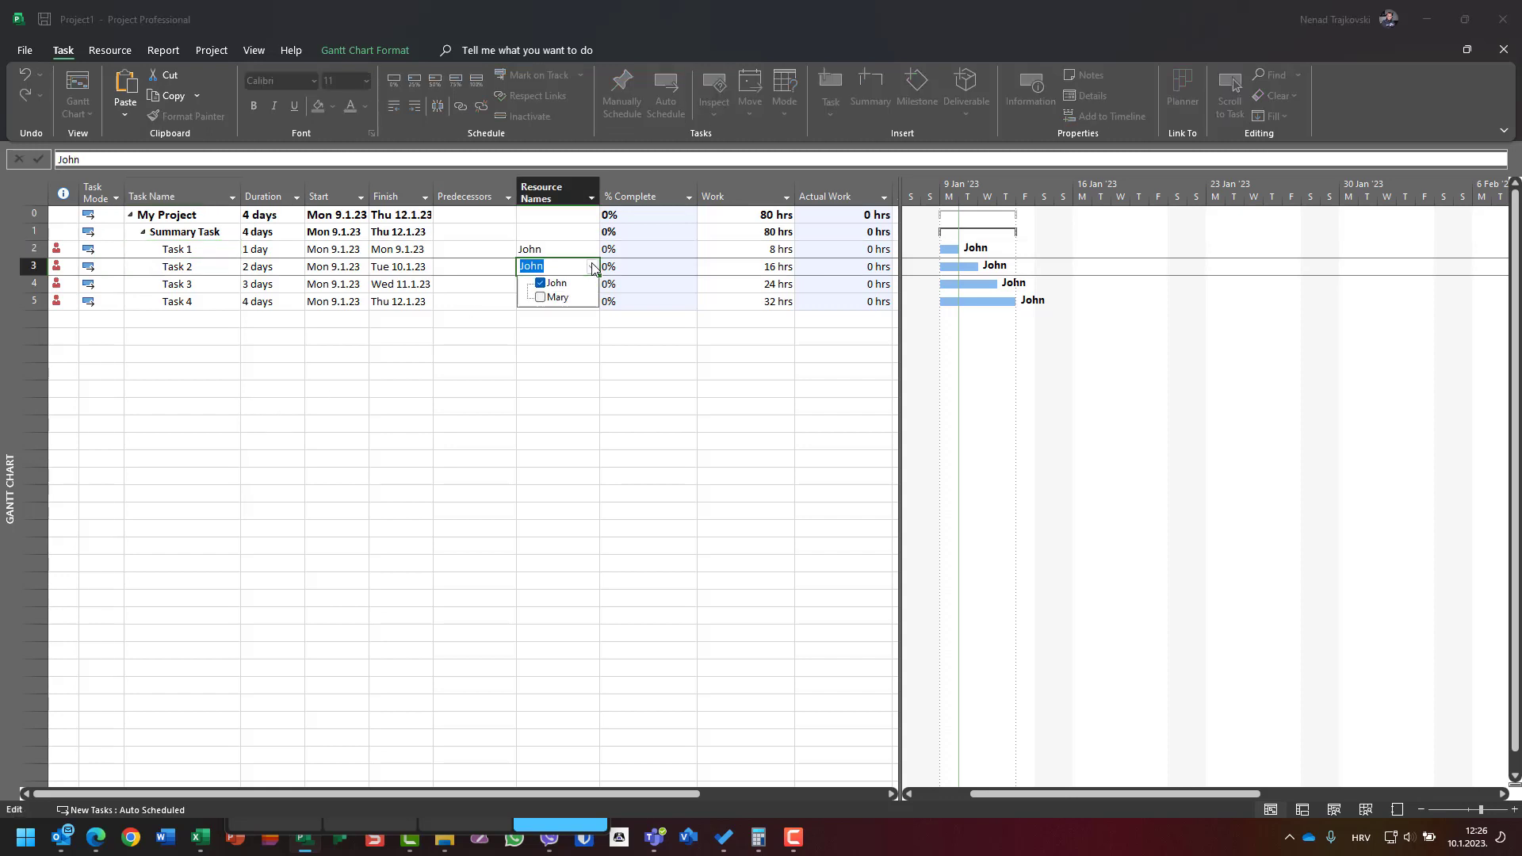
click(562, 298)
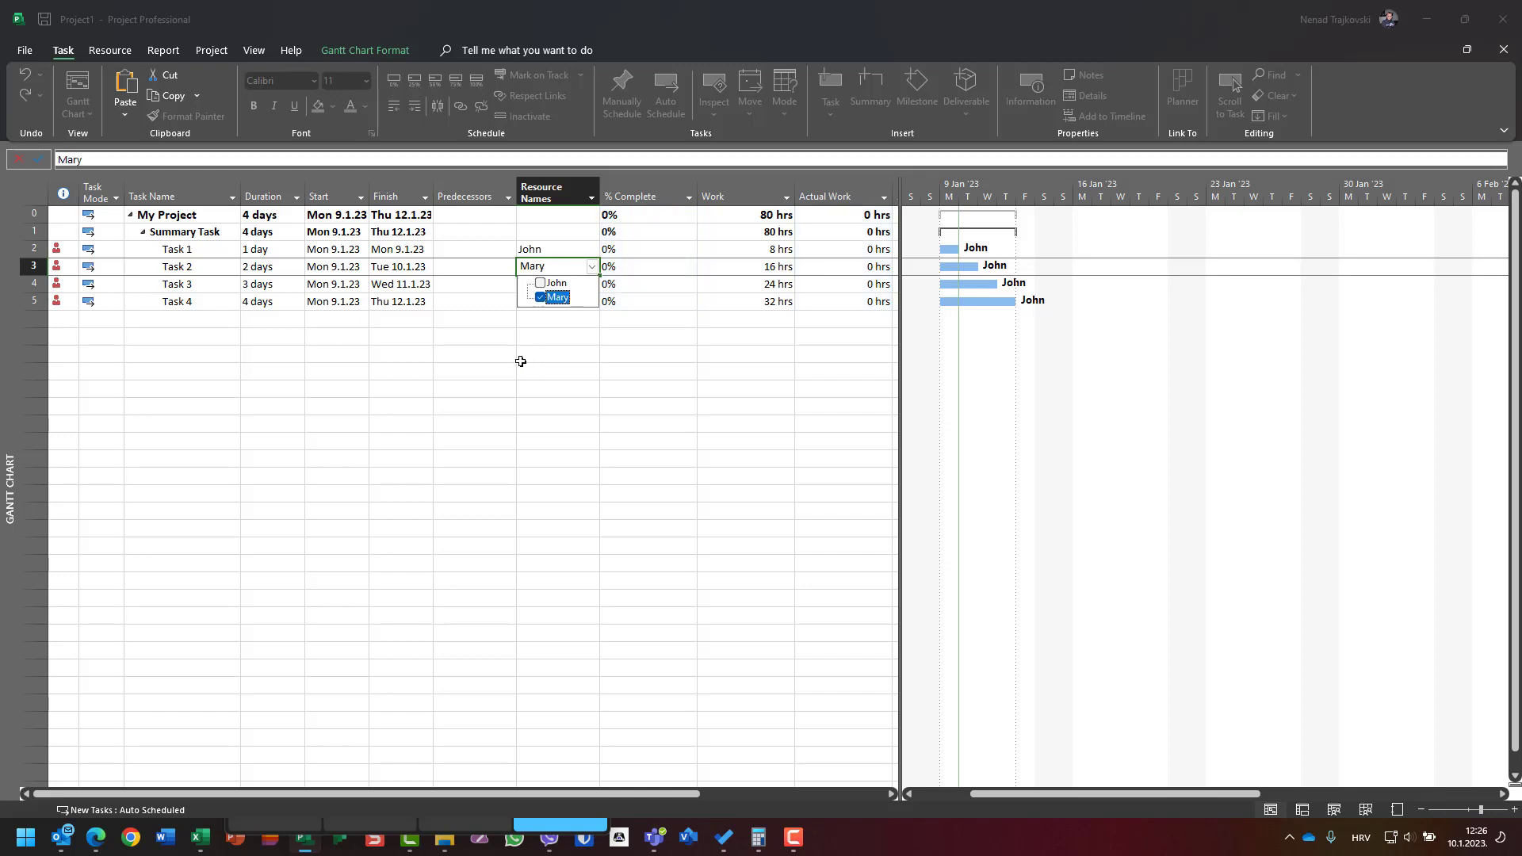
Step: Reassign Task 4 to the same resource as Task 2, removing its original resource
click(583, 303)
click(591, 303)
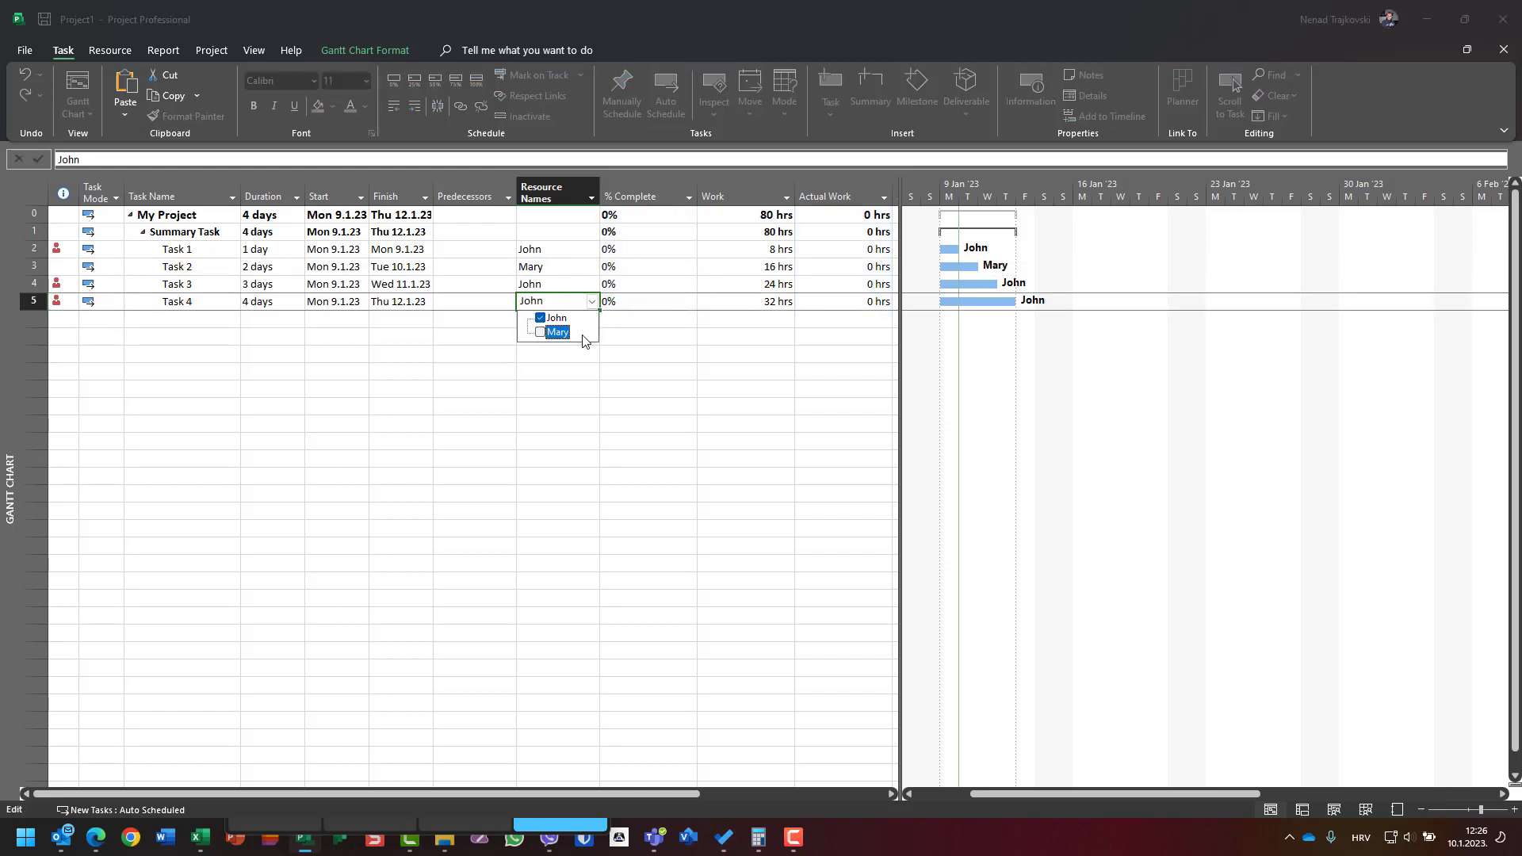
click(541, 331)
click(499, 397)
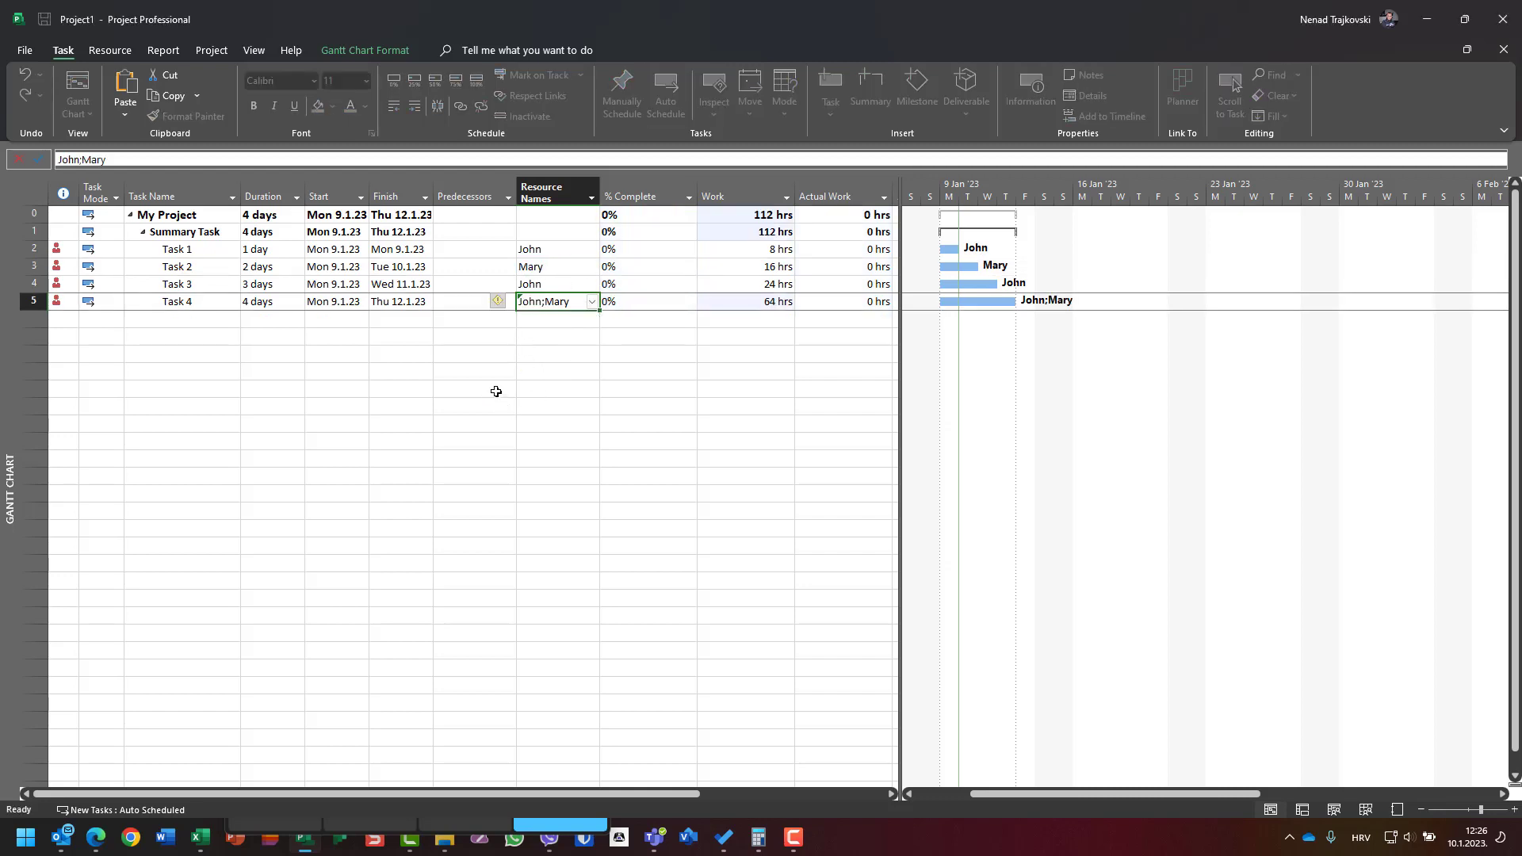
click(591, 302)
click(540, 318)
click(521, 373)
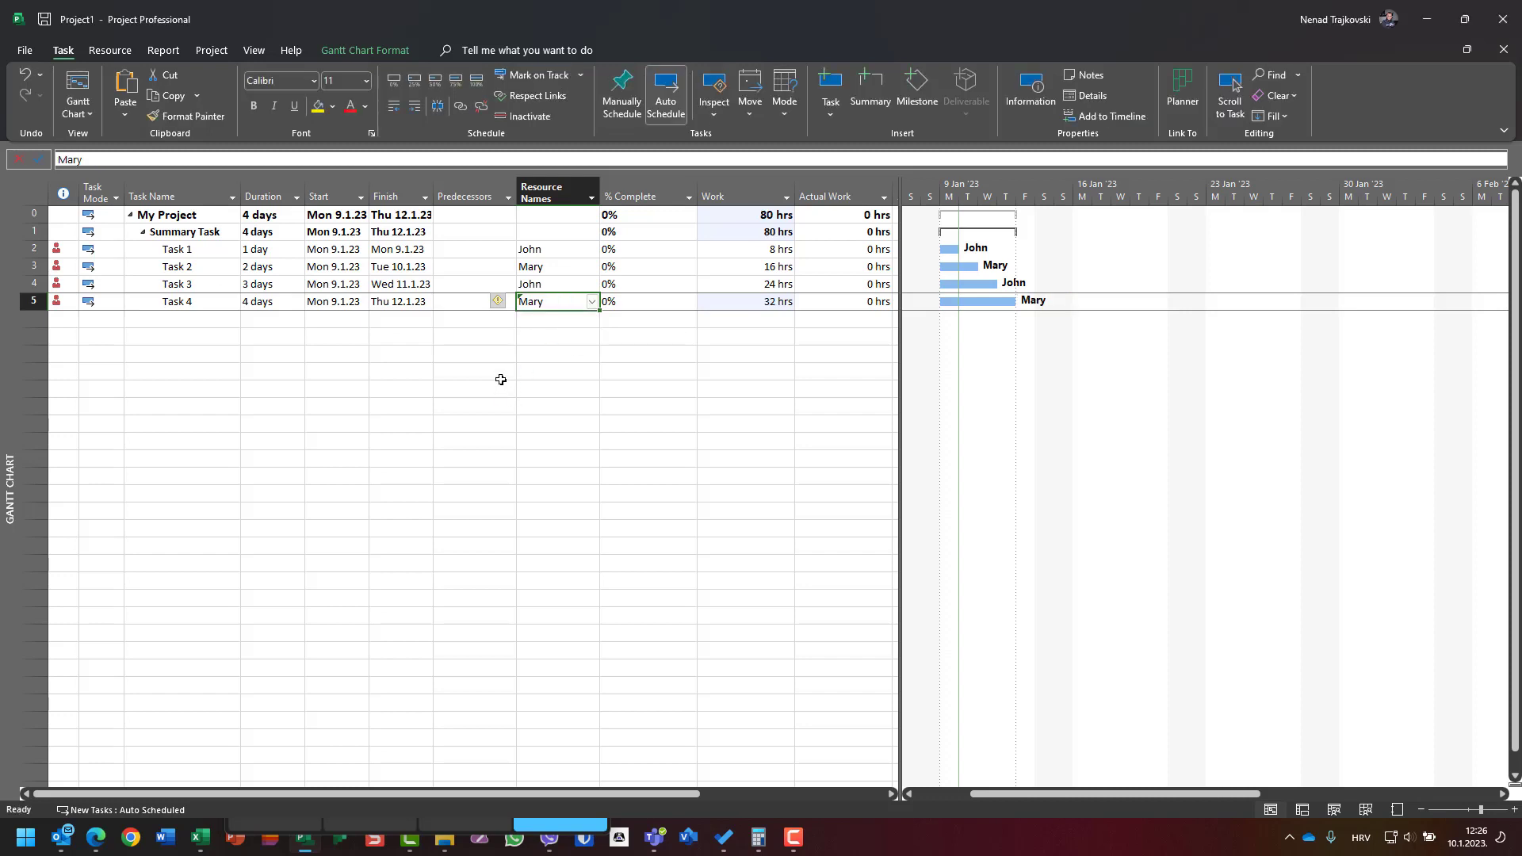
Step: Set the Summary Task's % Complete to 50 with no predecessors and two resources sharing the subtasks
click(738, 248)
click(642, 231)
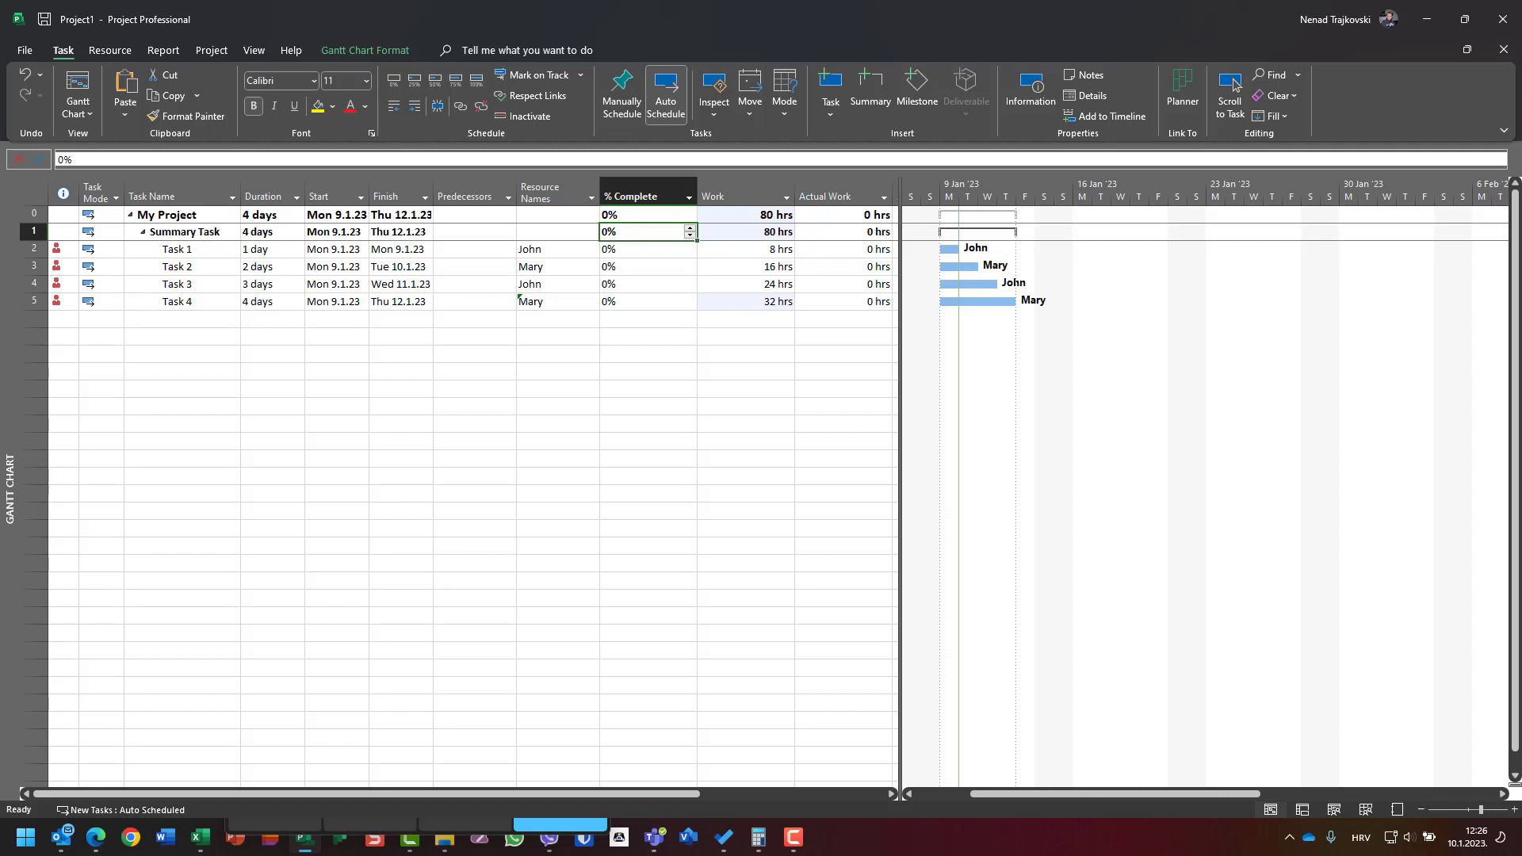
text(50)
key(Return)
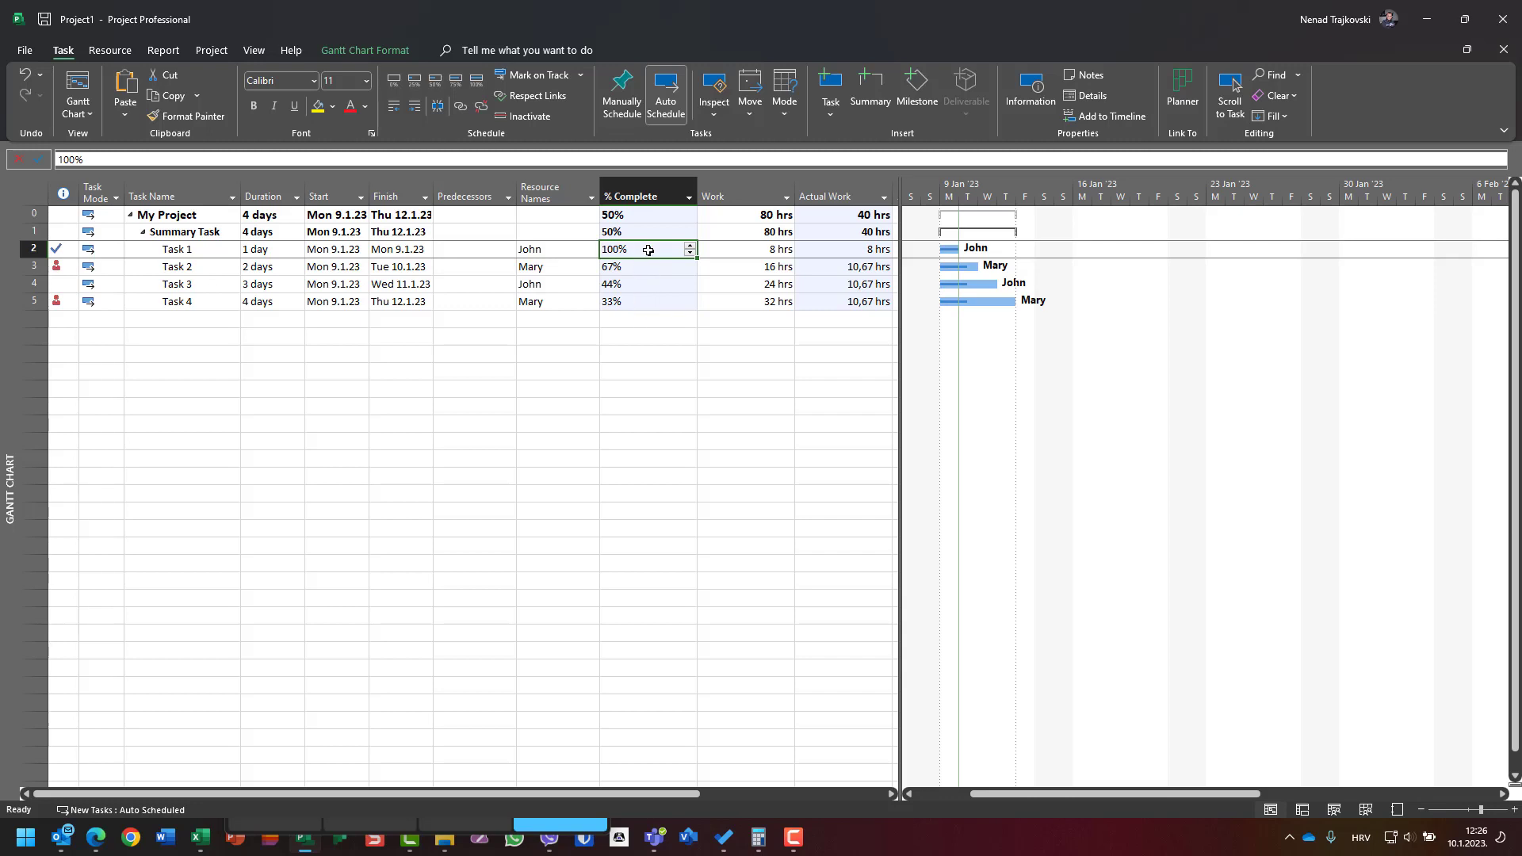
Step: Examine the Summary Task's Actual Work and how it is distributed across Tasks 1 to 4
click(870, 232)
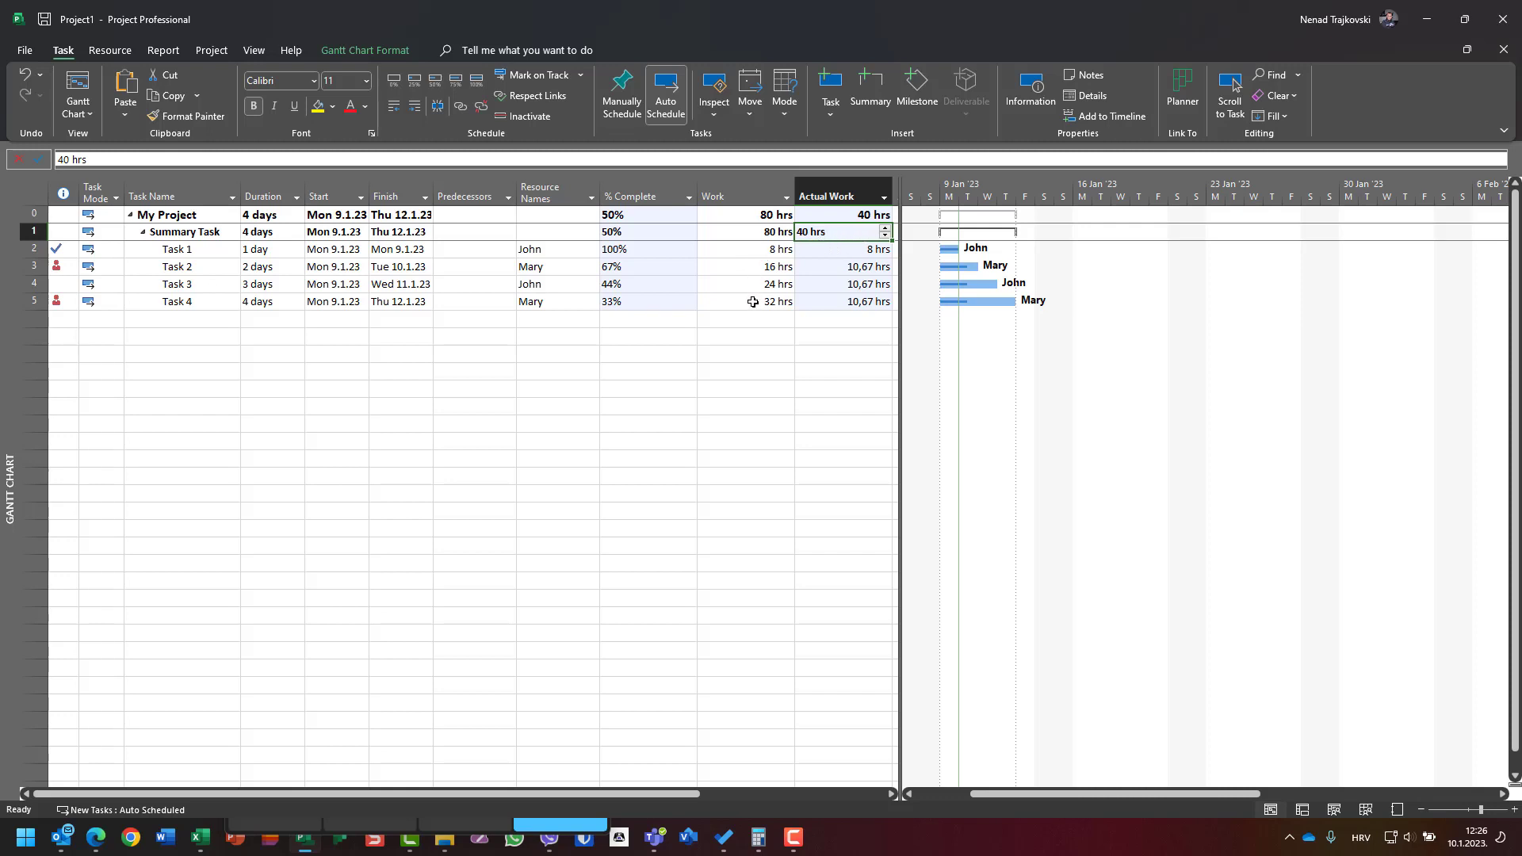
click(156, 249)
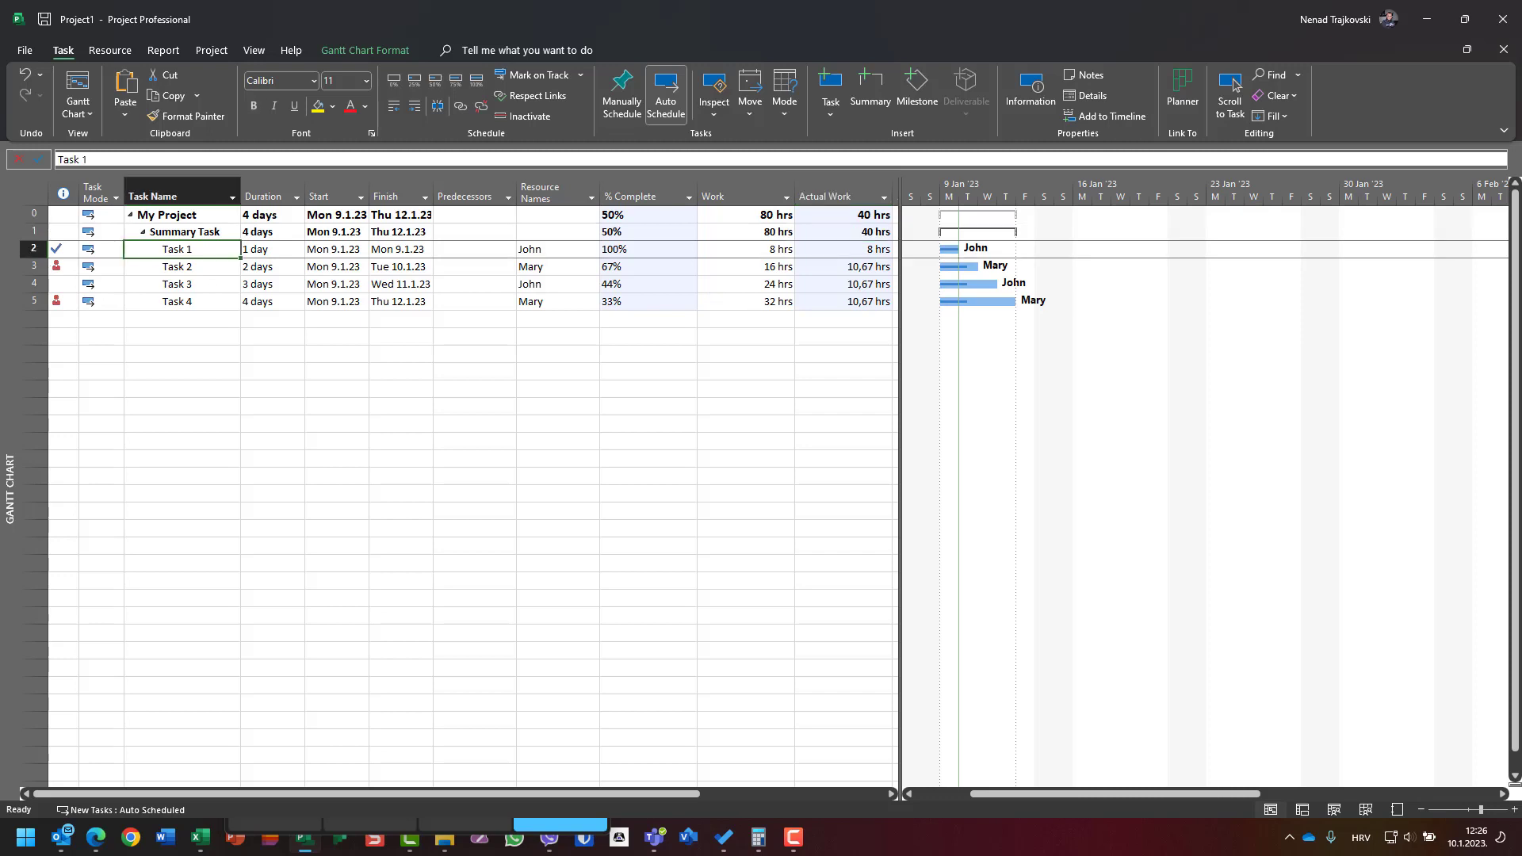
key(Down)
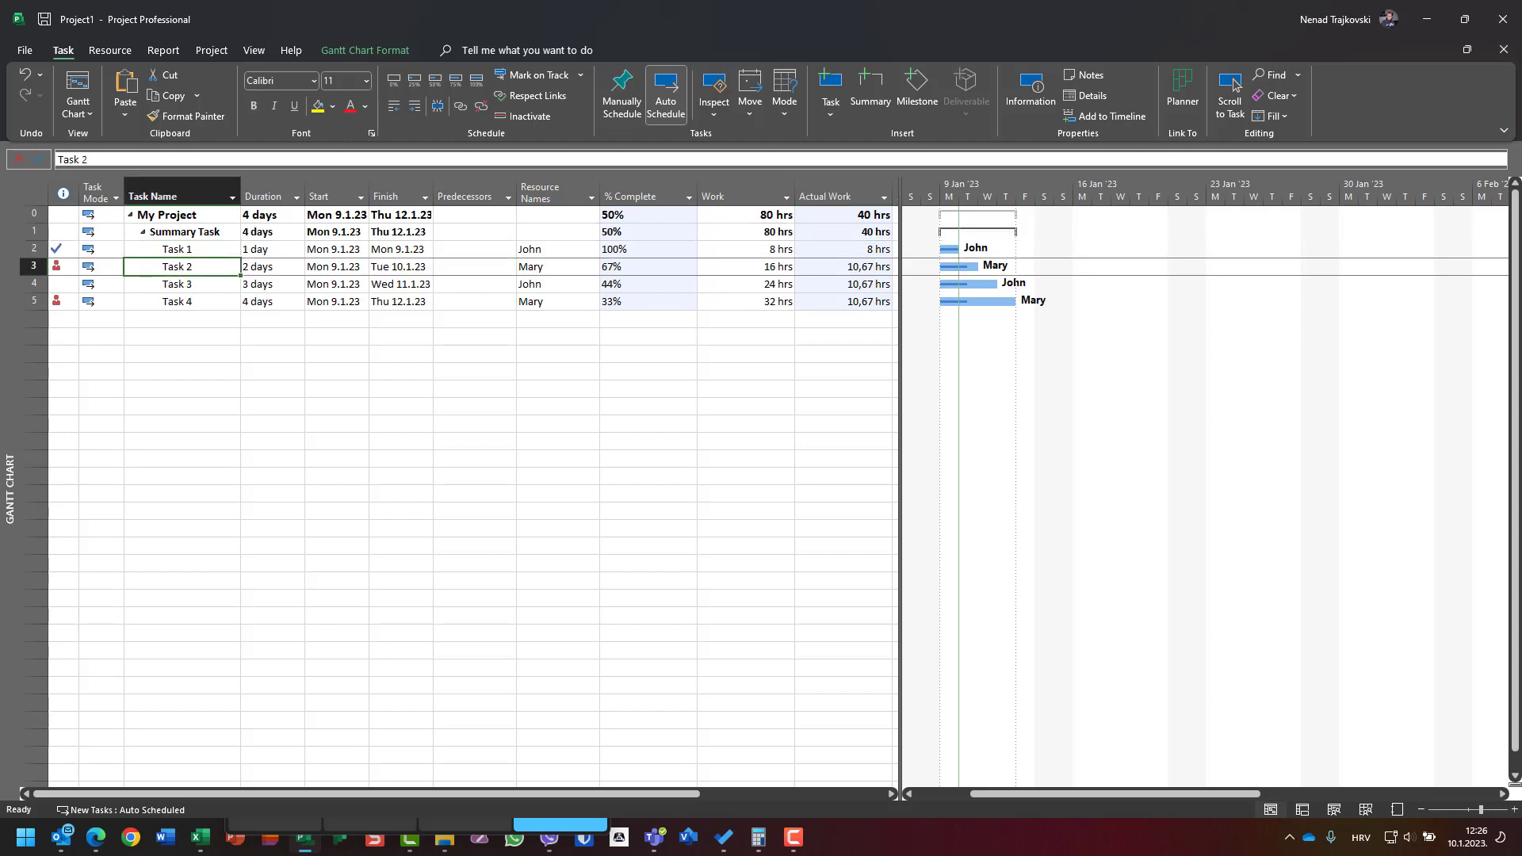
key(Down)
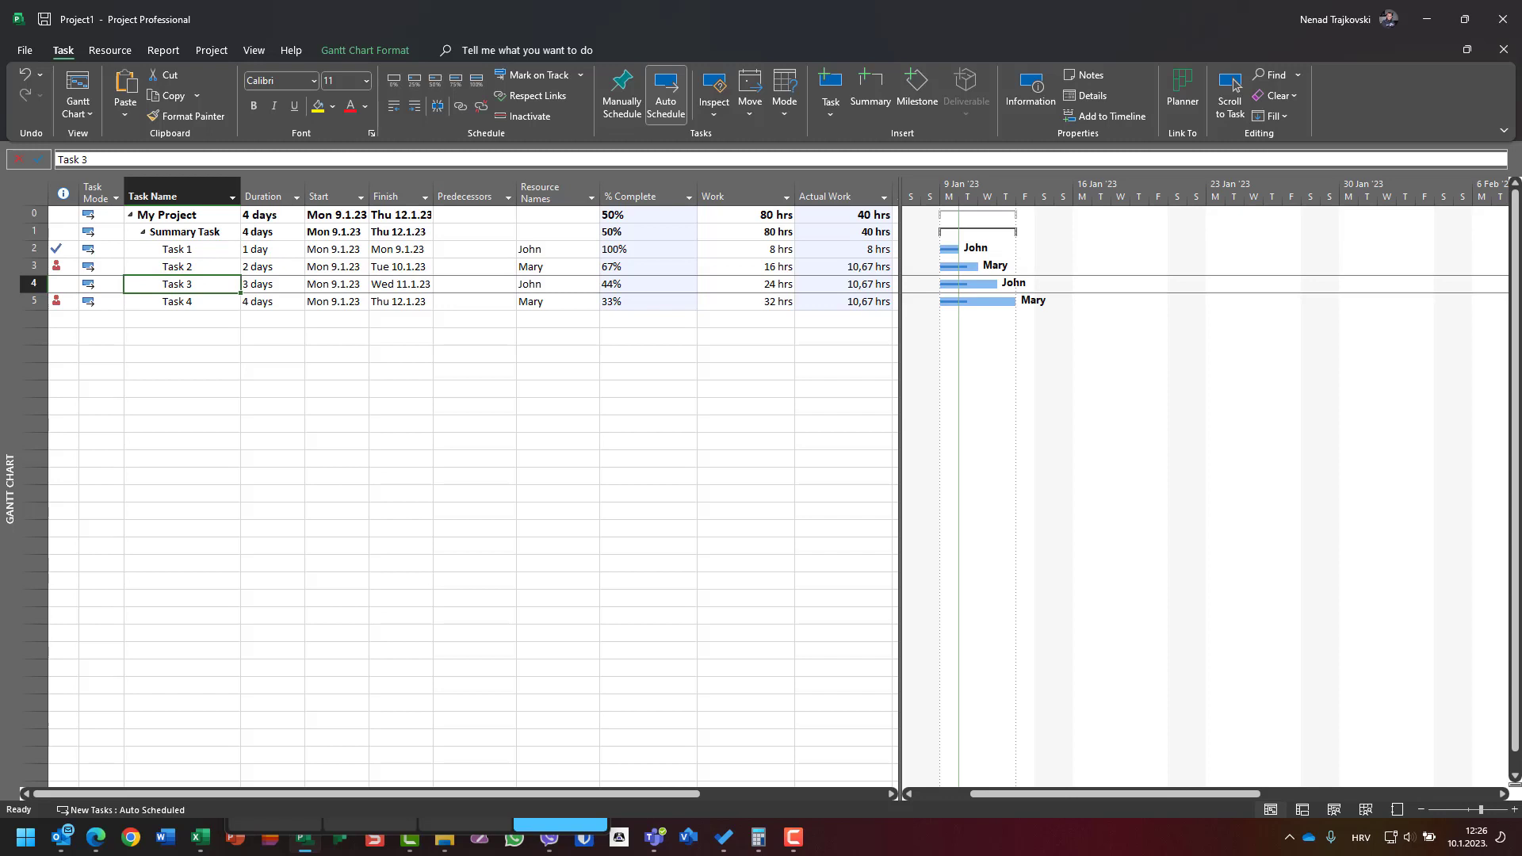
key(Down)
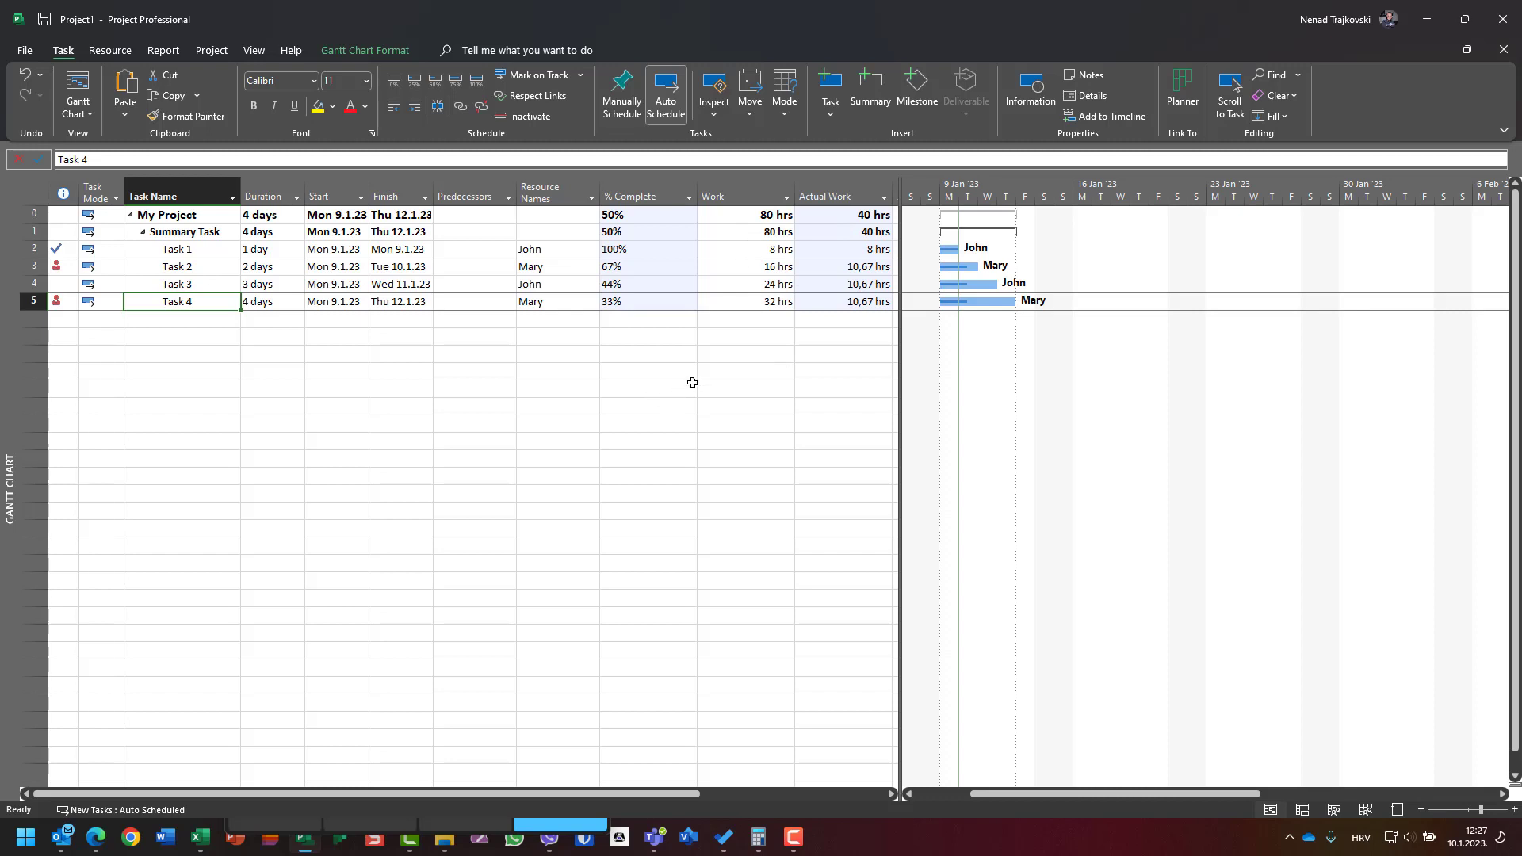
Step: Compare Task 1's Actual Work with the Summary Task's Actual Work and review the remaining share in Tasks 2 to 4
click(841, 251)
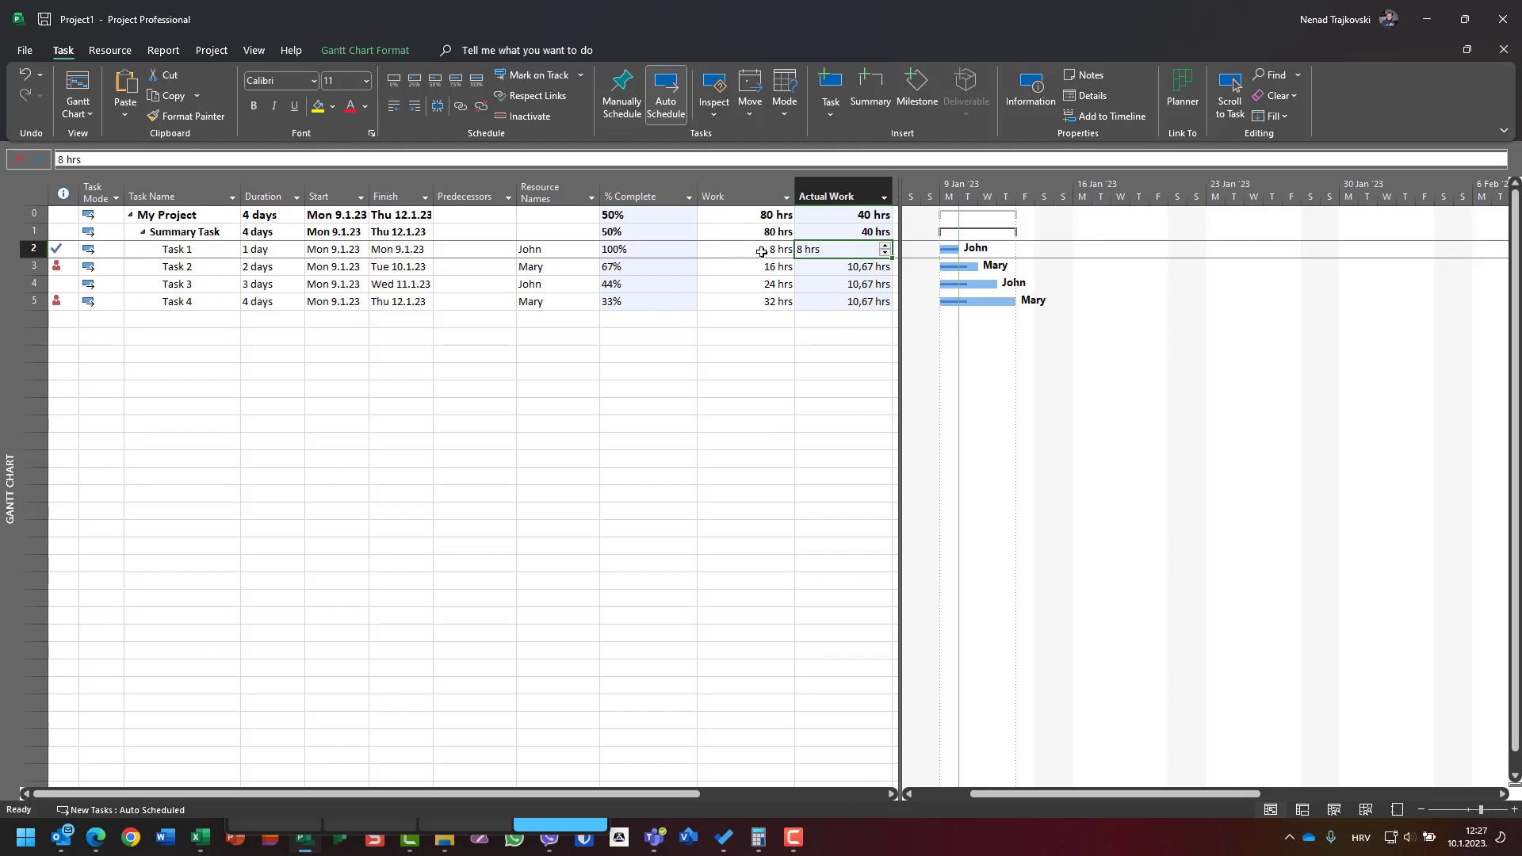
click(836, 233)
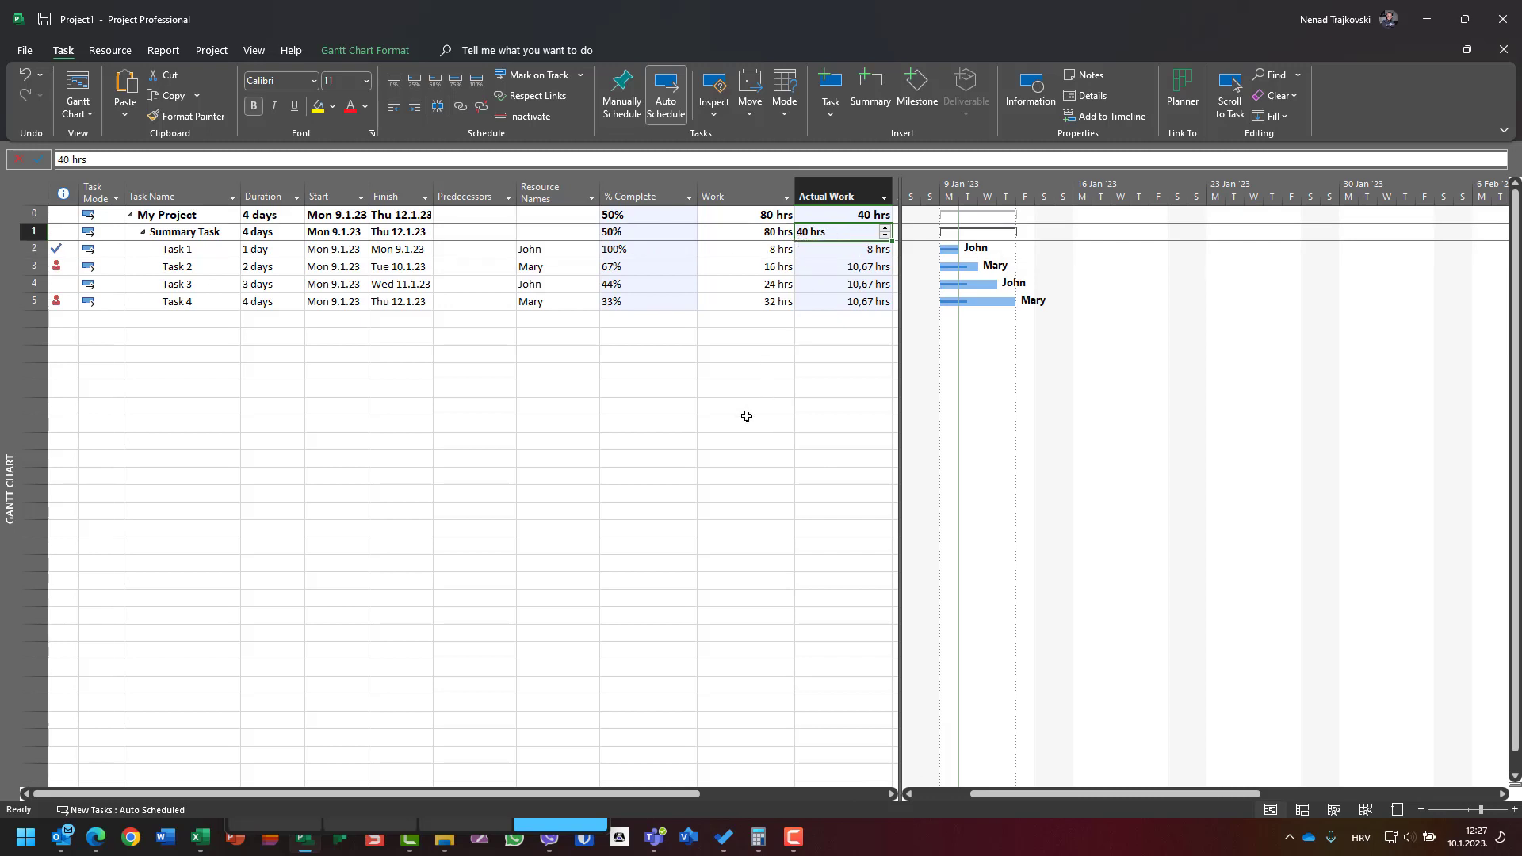
click(838, 252)
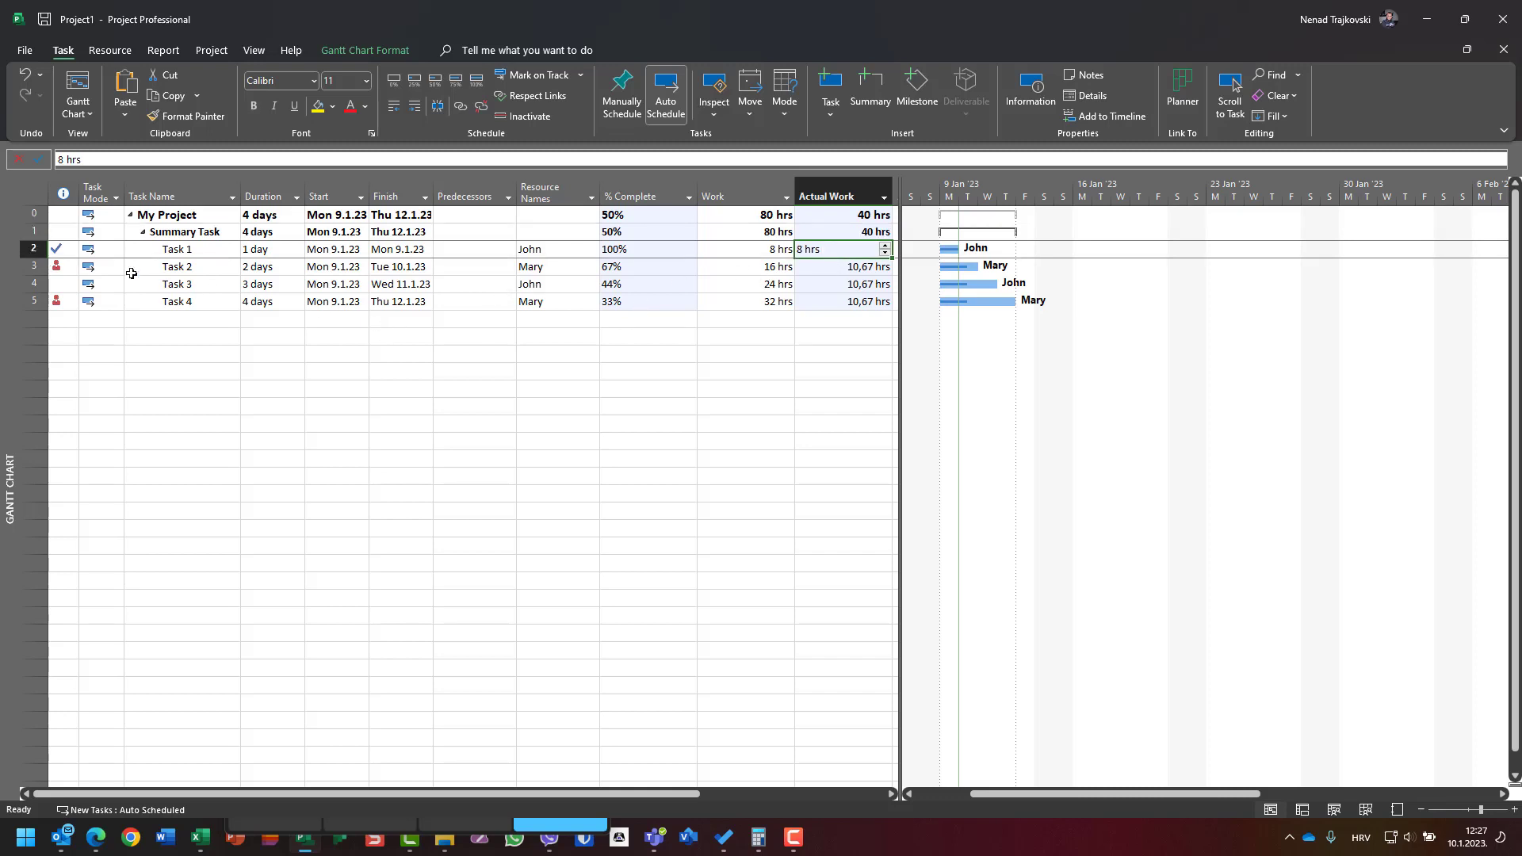
click(35, 266)
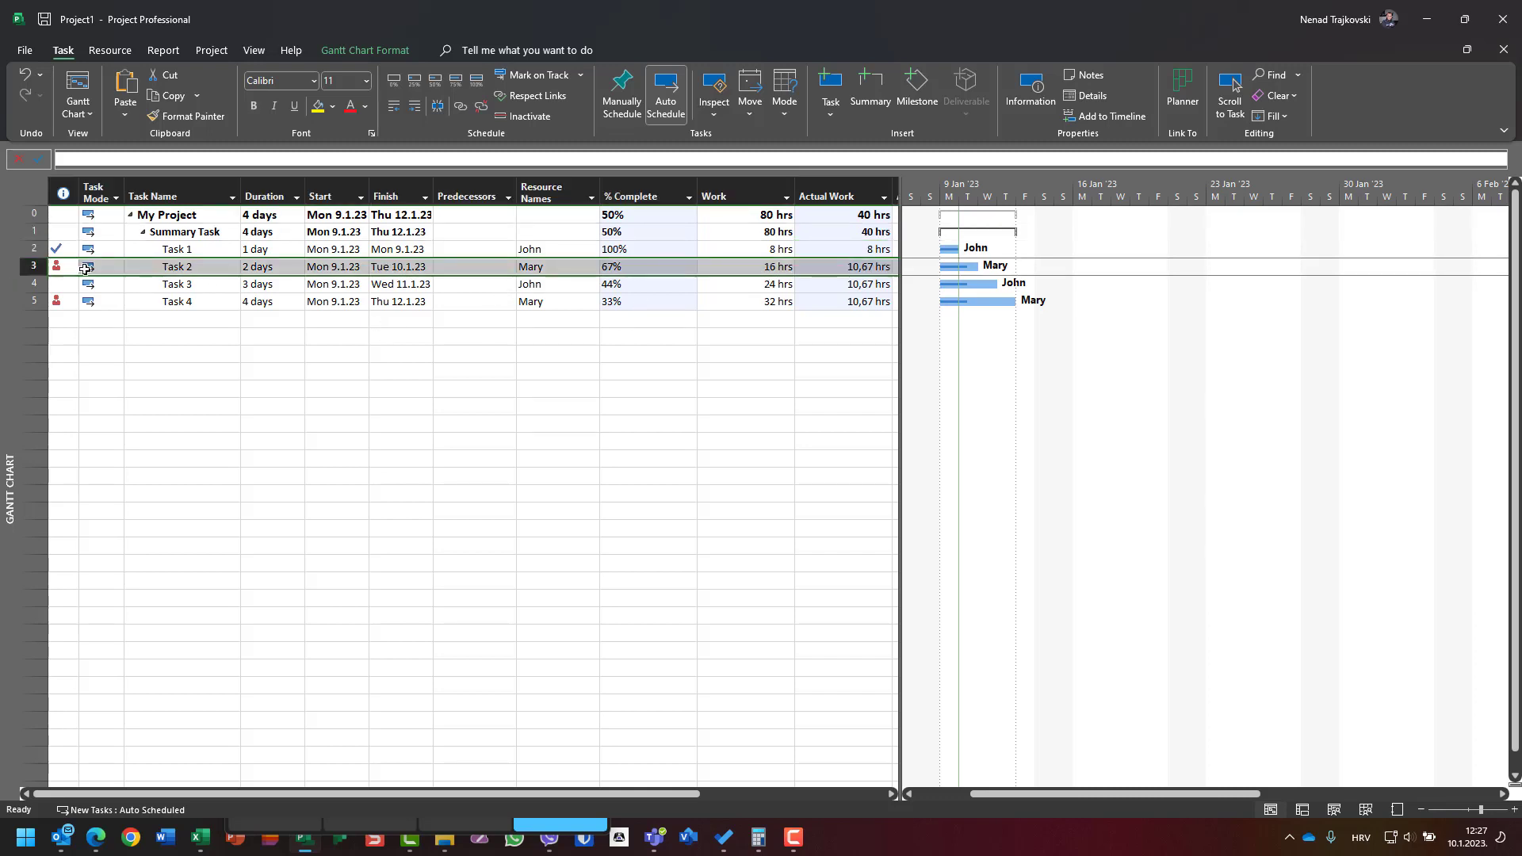
key(Down)
key(Down)
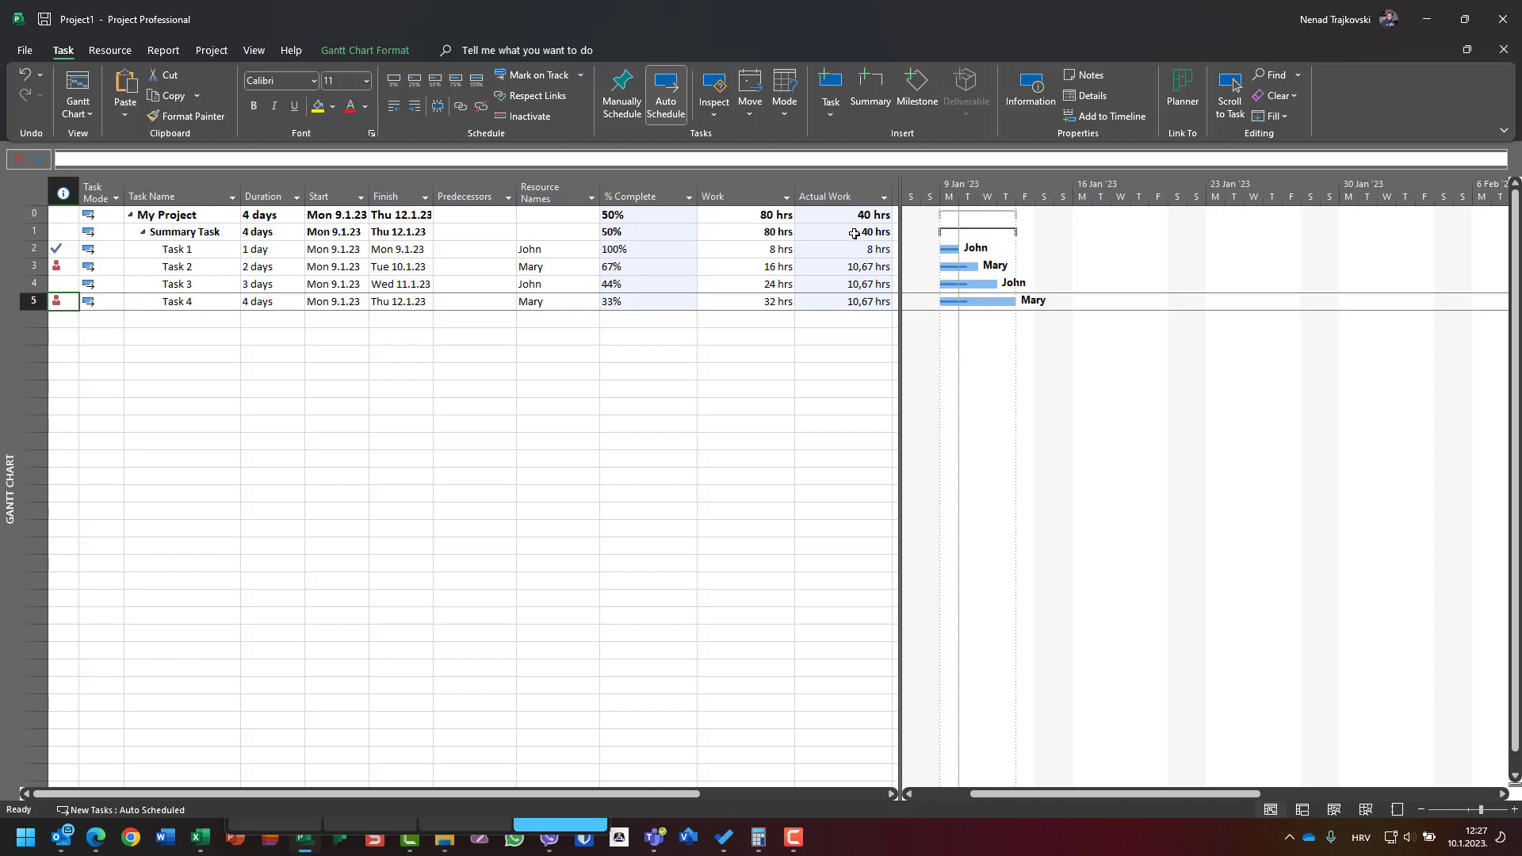
Step: Switch to Calculator and prepare an empty entry for checking the actual work split
click(751, 844)
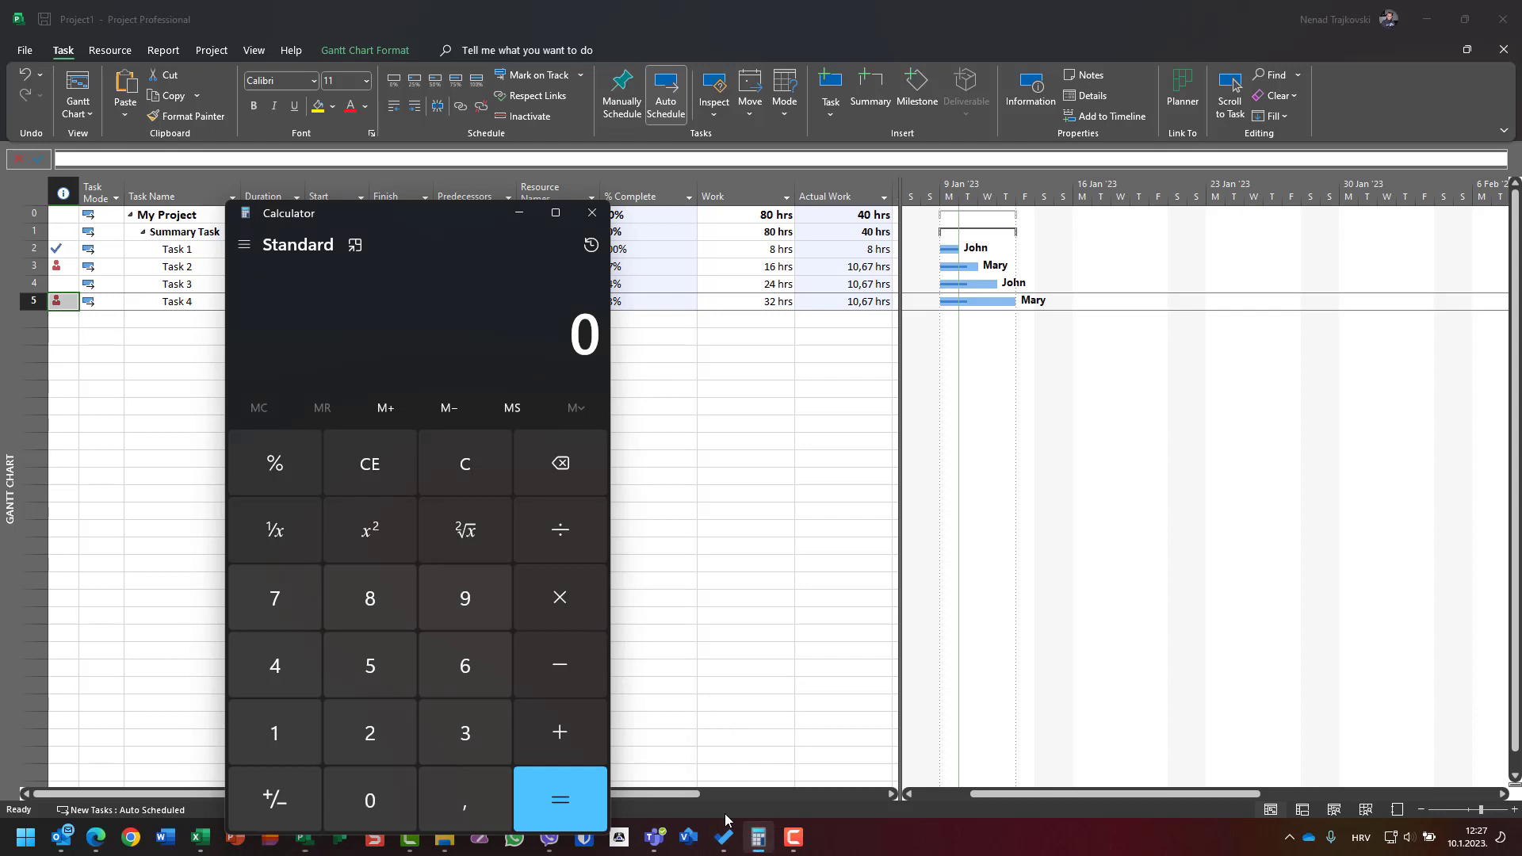
click(436, 730)
click(378, 737)
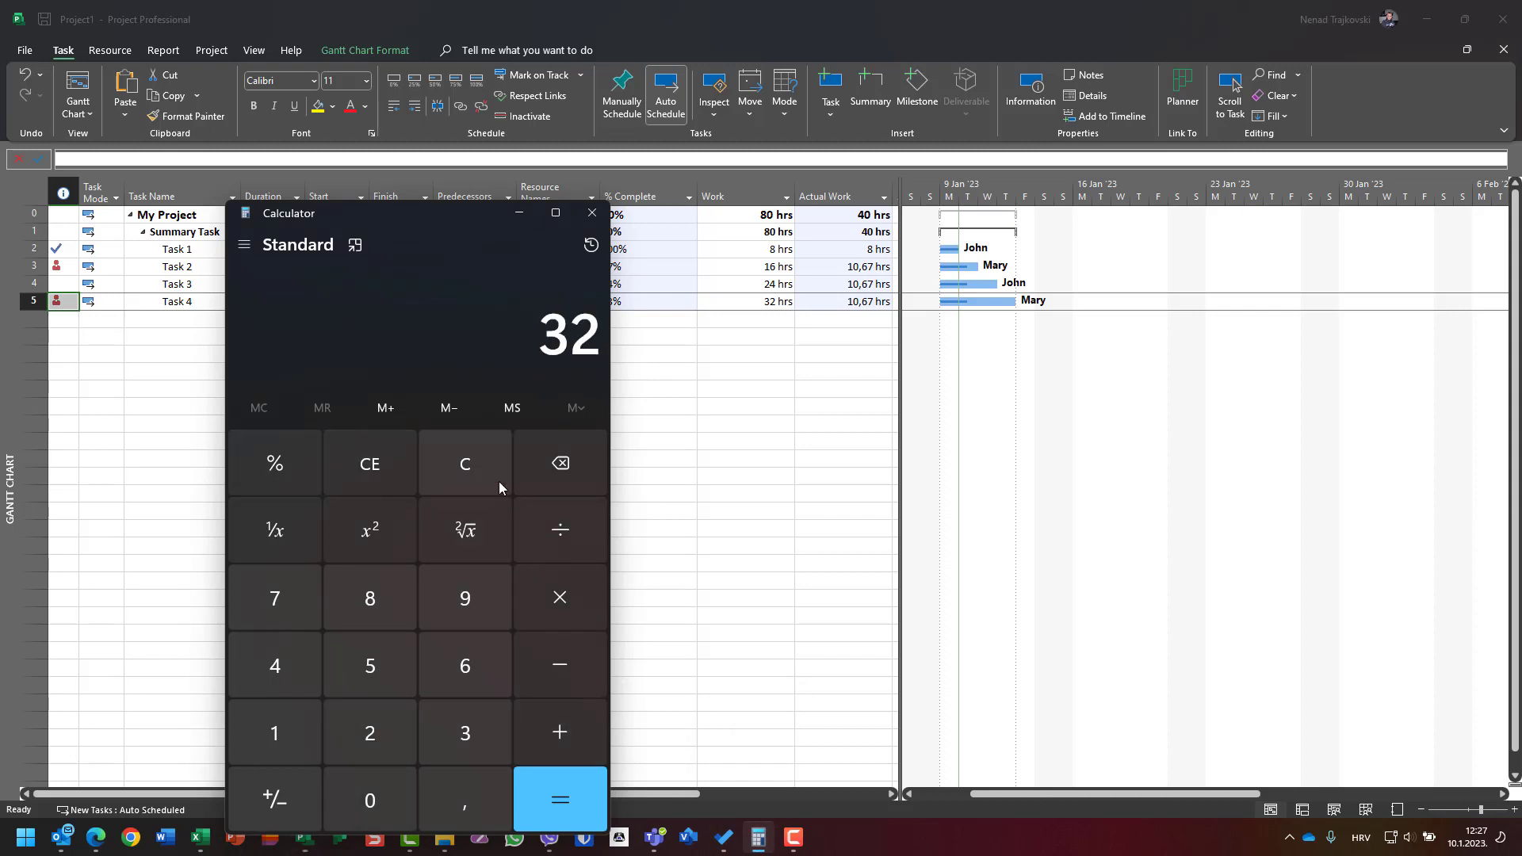
click(466, 468)
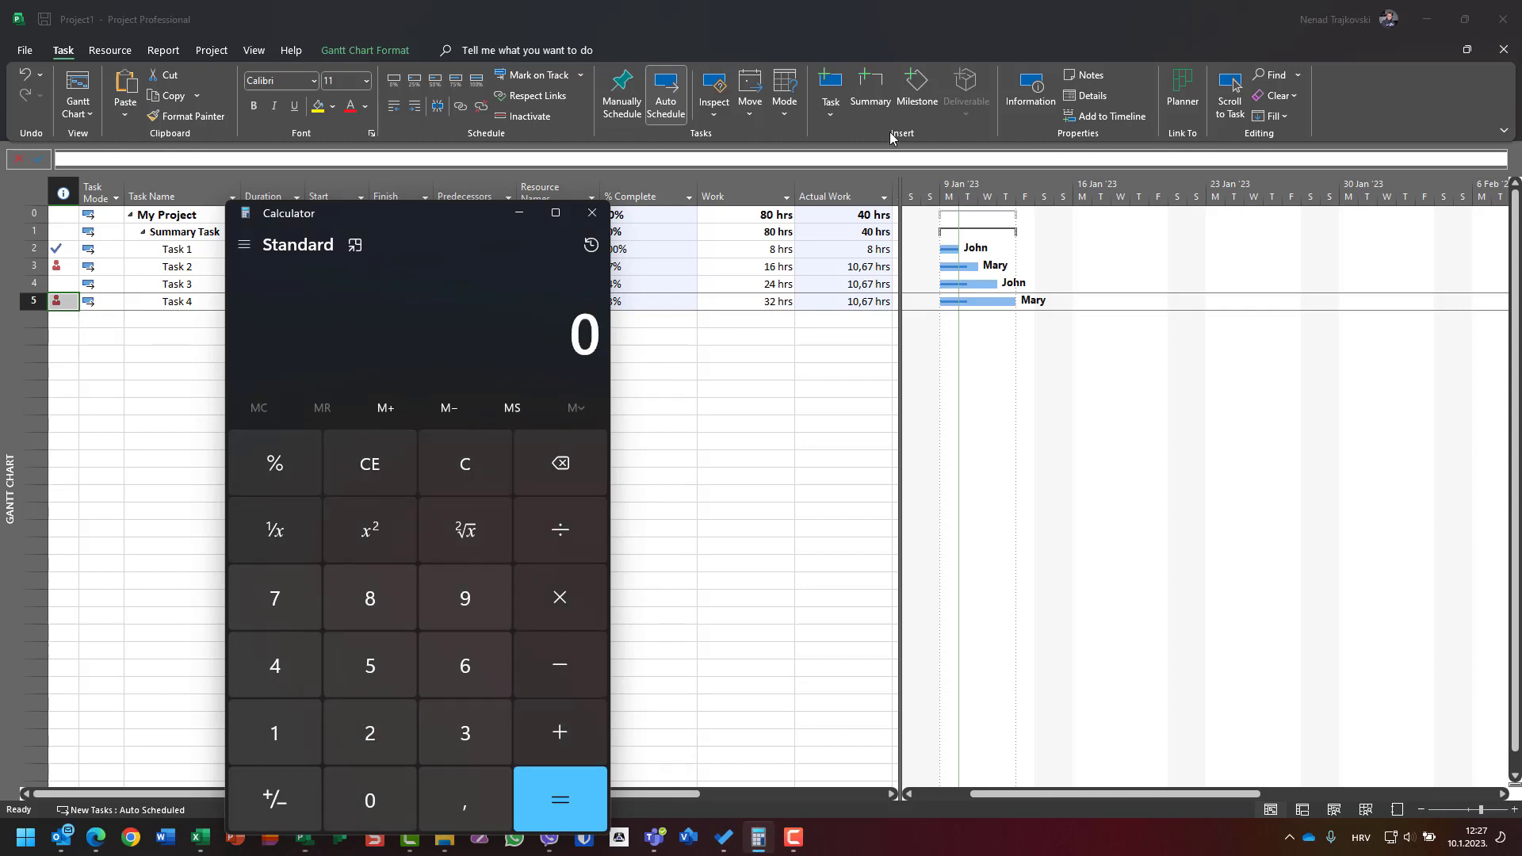
click(266, 670)
click(354, 786)
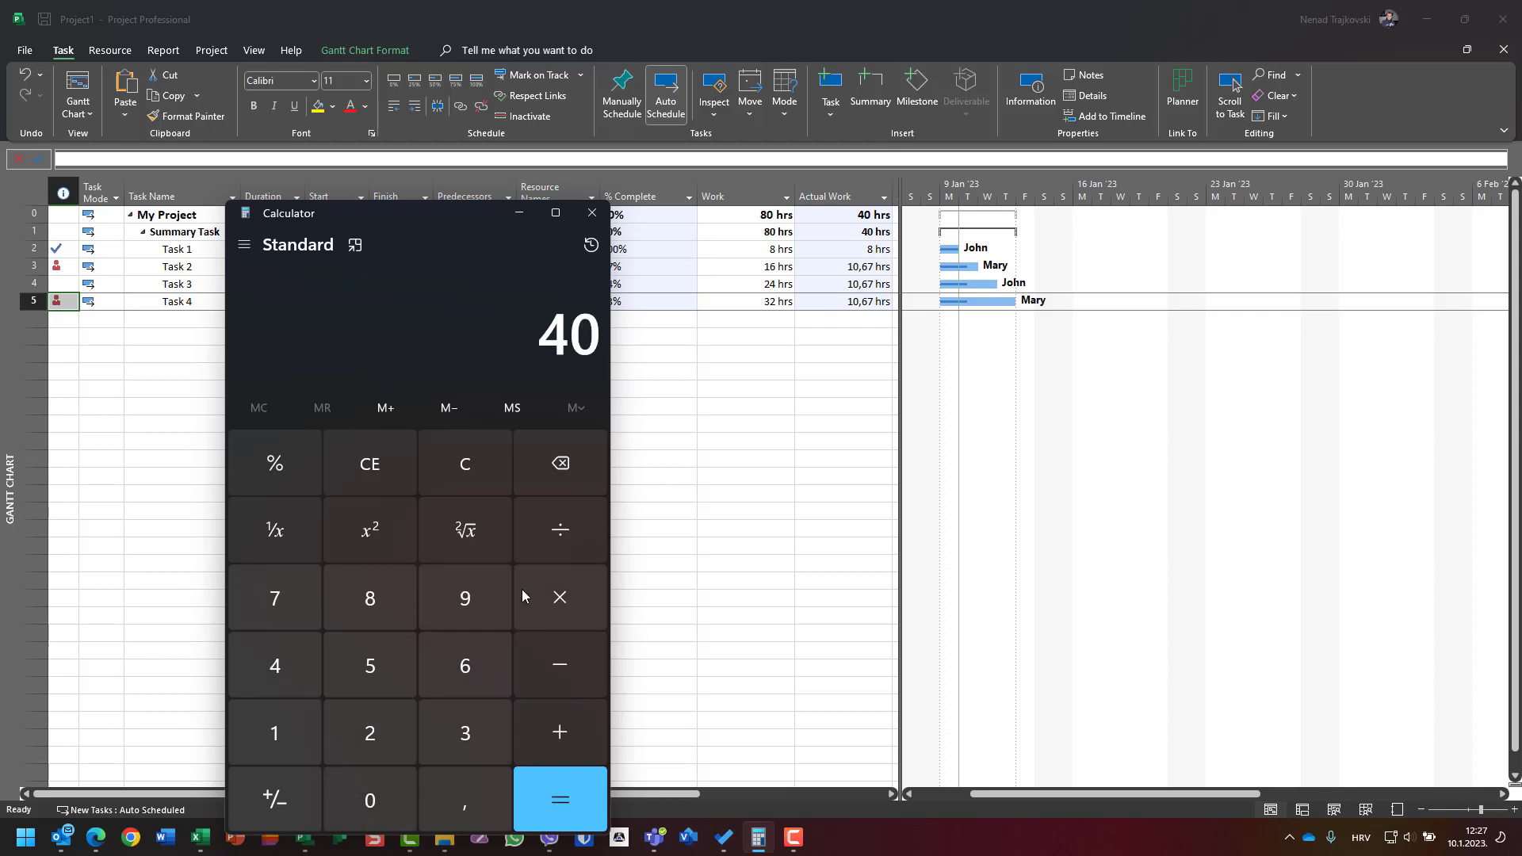
click(572, 528)
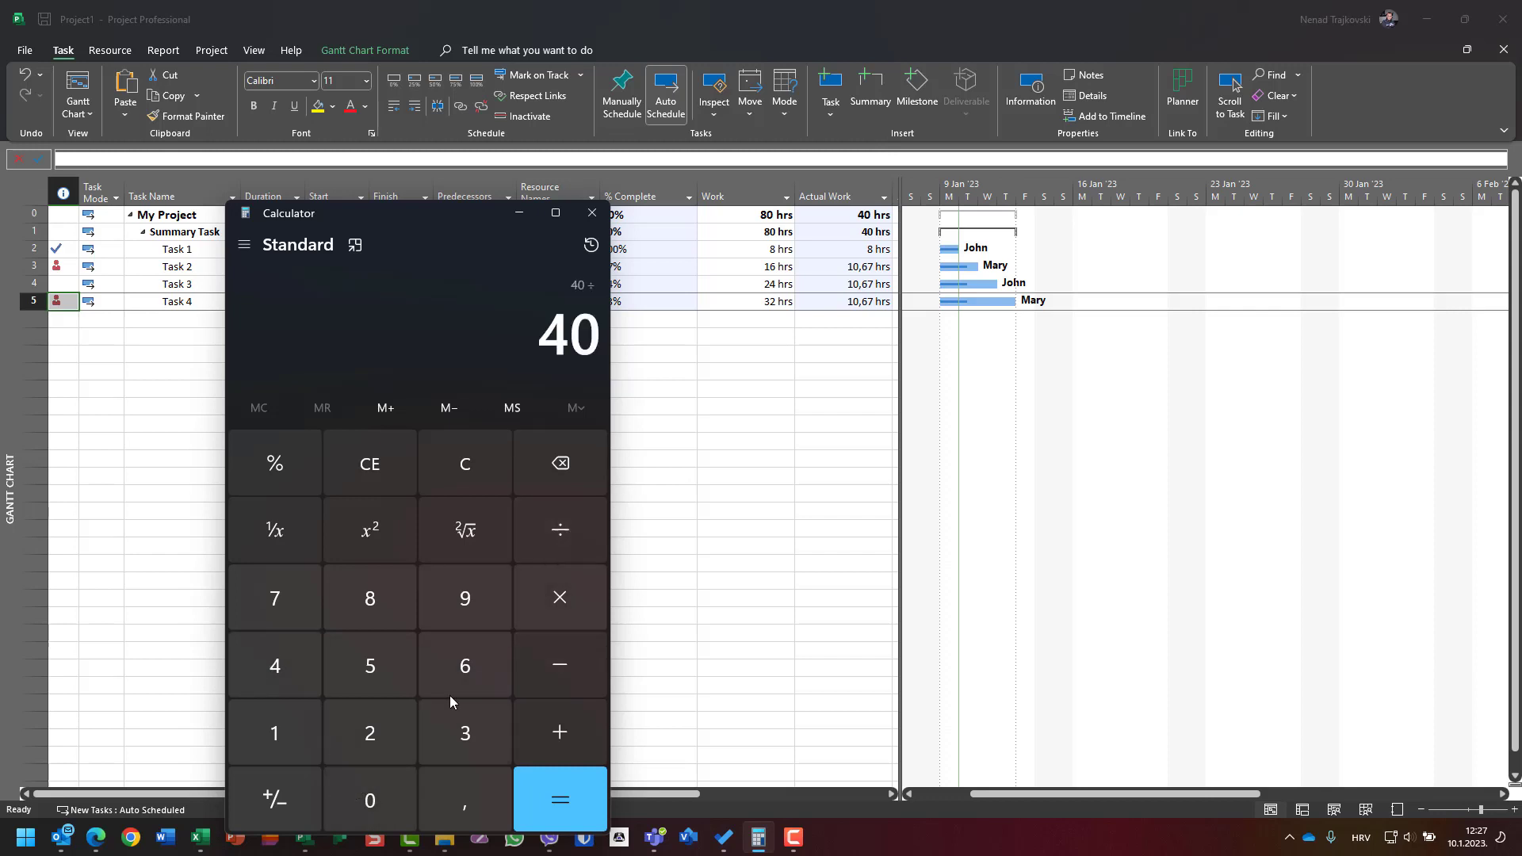
click(284, 730)
click(351, 818)
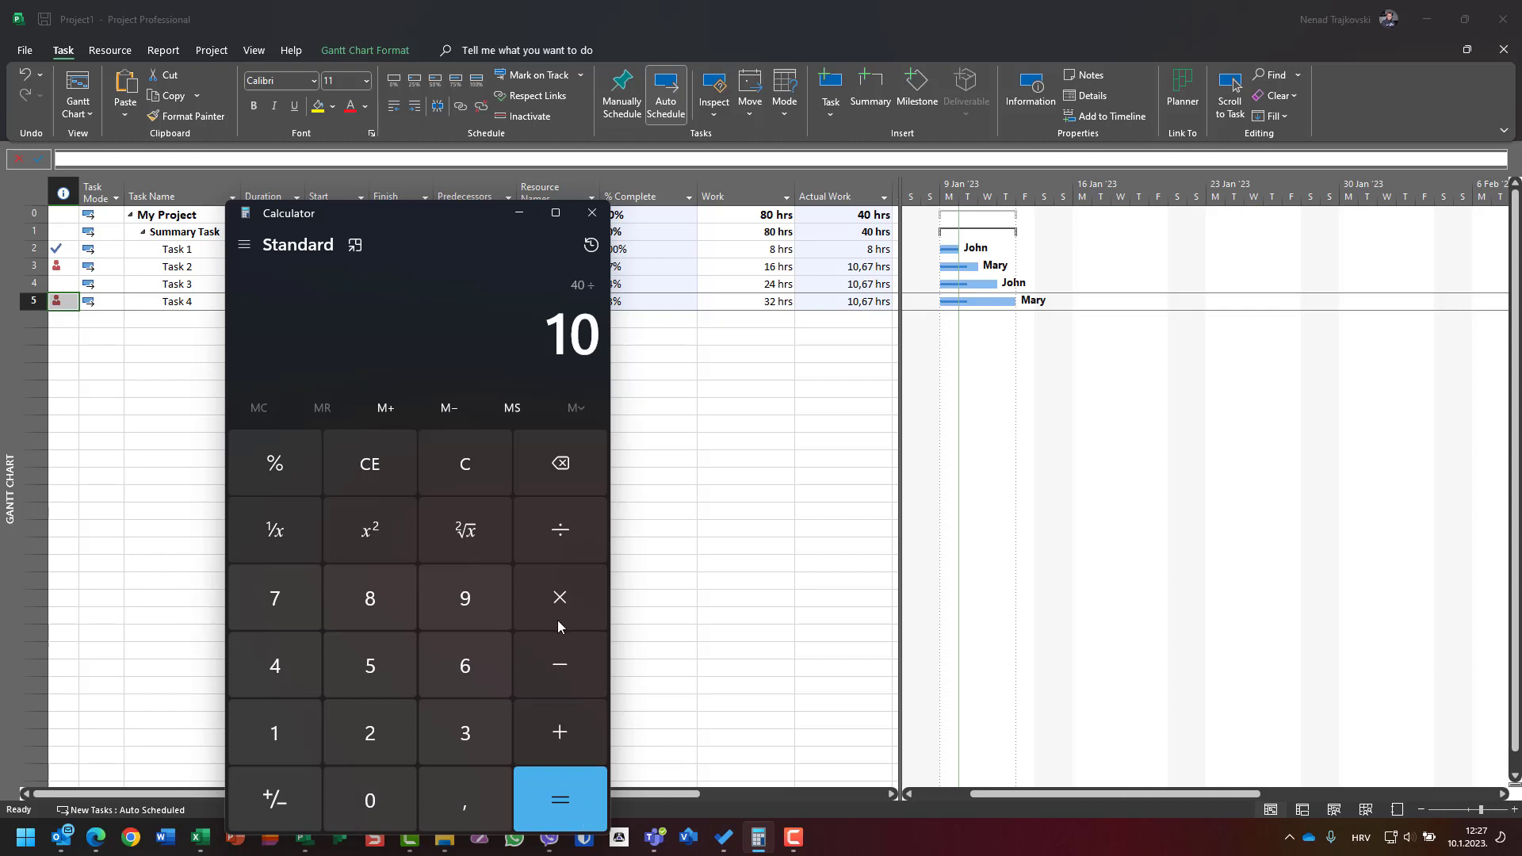
click(465, 465)
Step: Calculate an equal split of the Summary Task's 40 actual hours by dividing 40 by 4
click(282, 665)
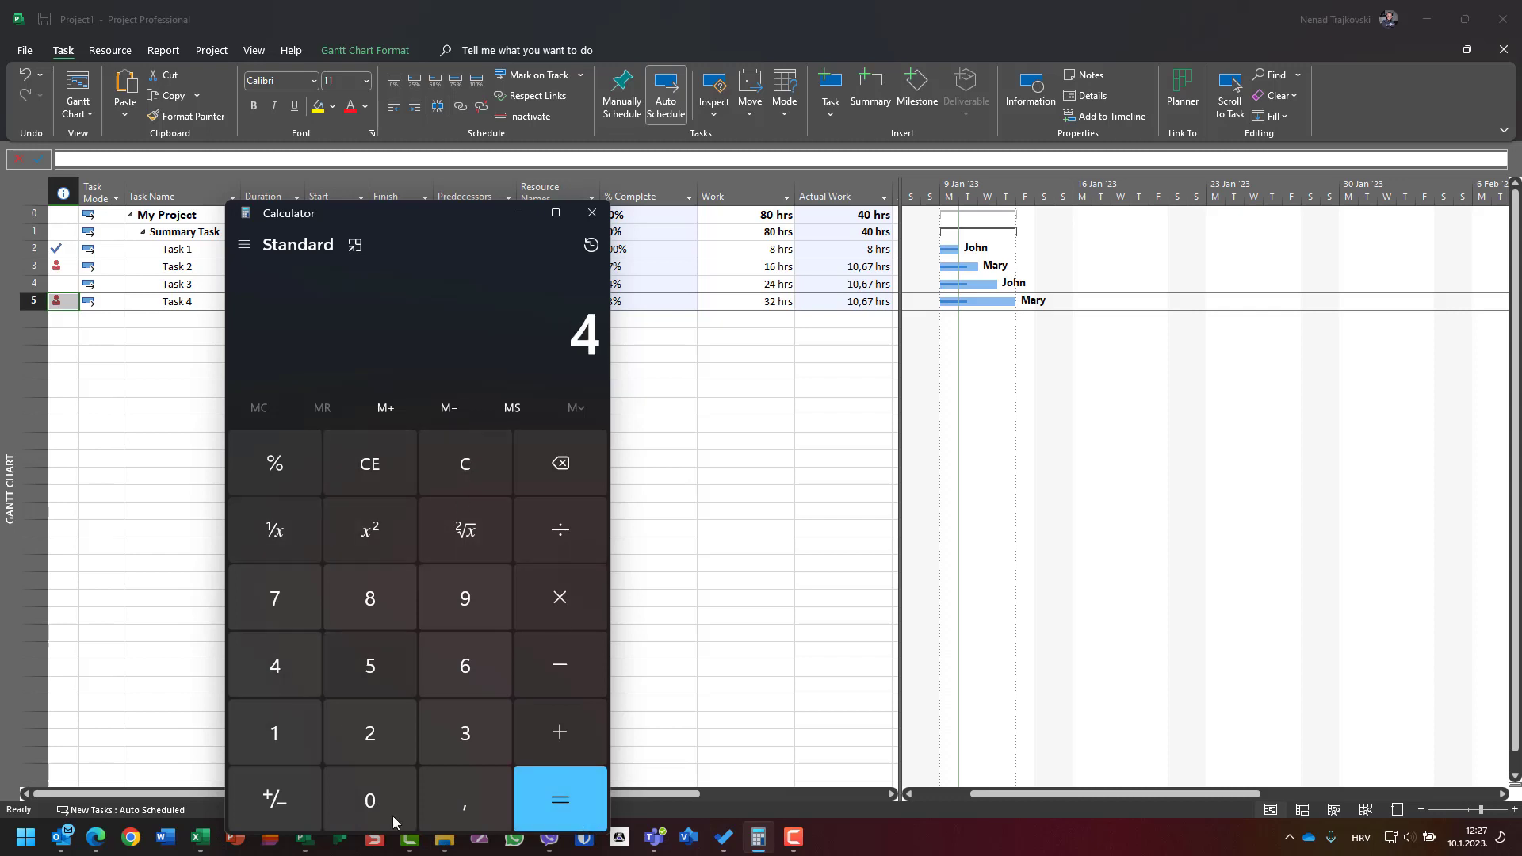
click(370, 801)
click(569, 526)
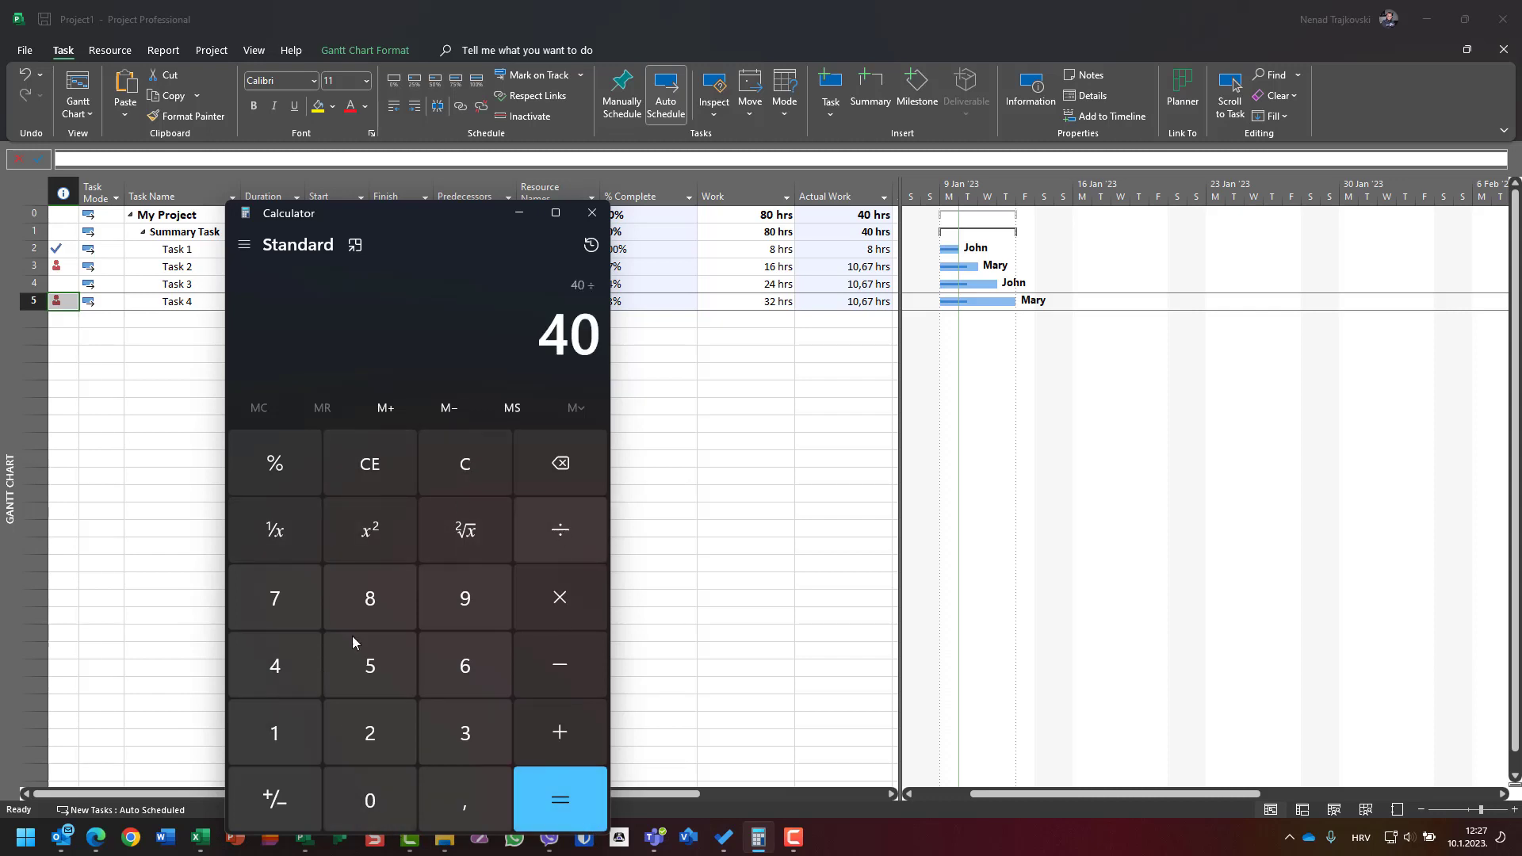
click(279, 669)
click(539, 787)
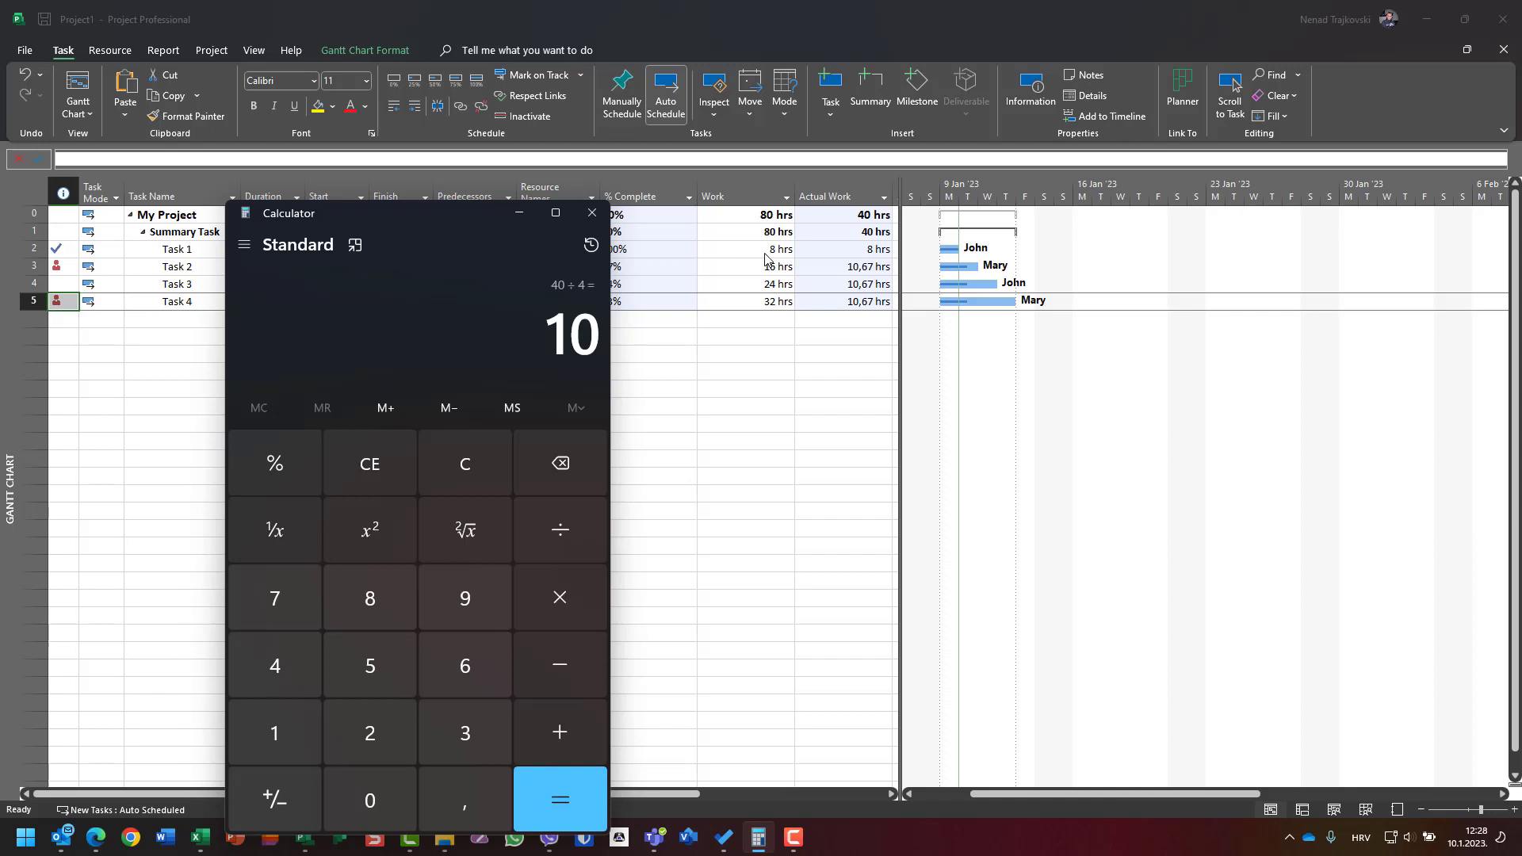
Step: Subtract Task 1's 8 actual hours from the Summary Task's 40 hours
click(267, 668)
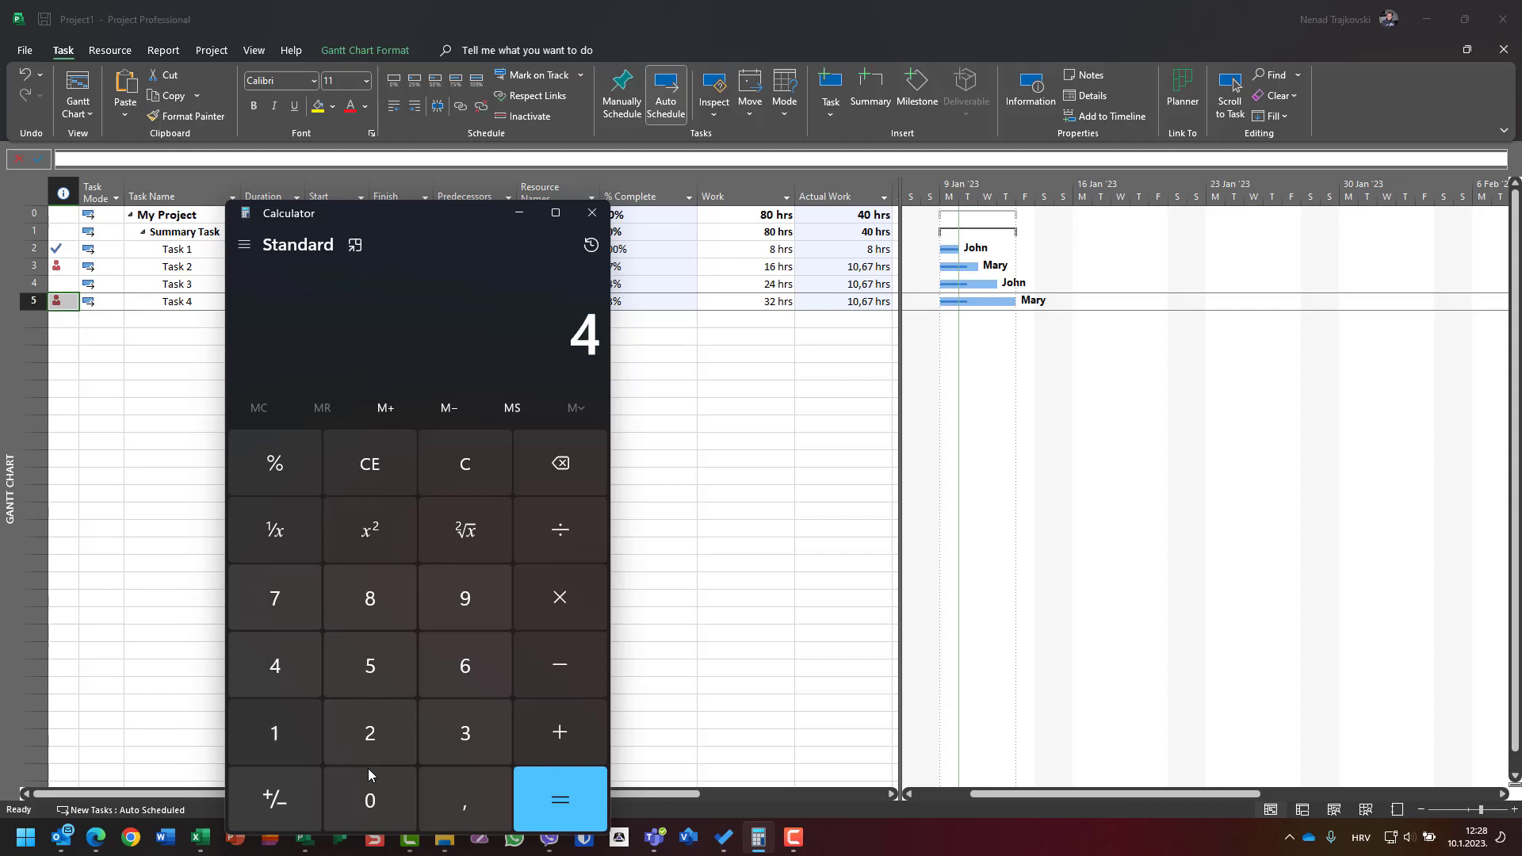
click(370, 797)
click(560, 670)
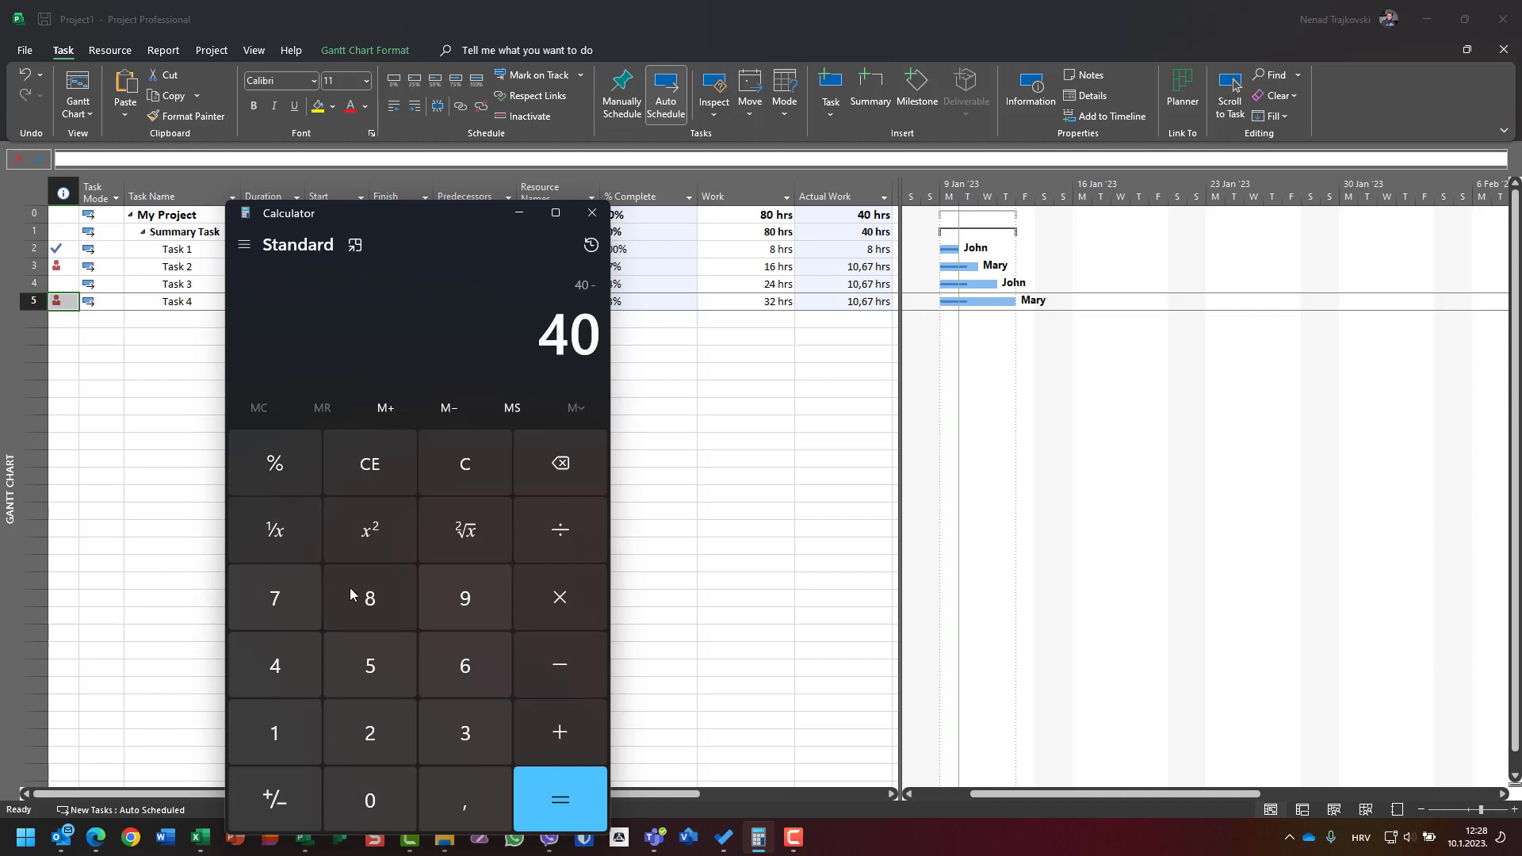
click(369, 598)
click(598, 802)
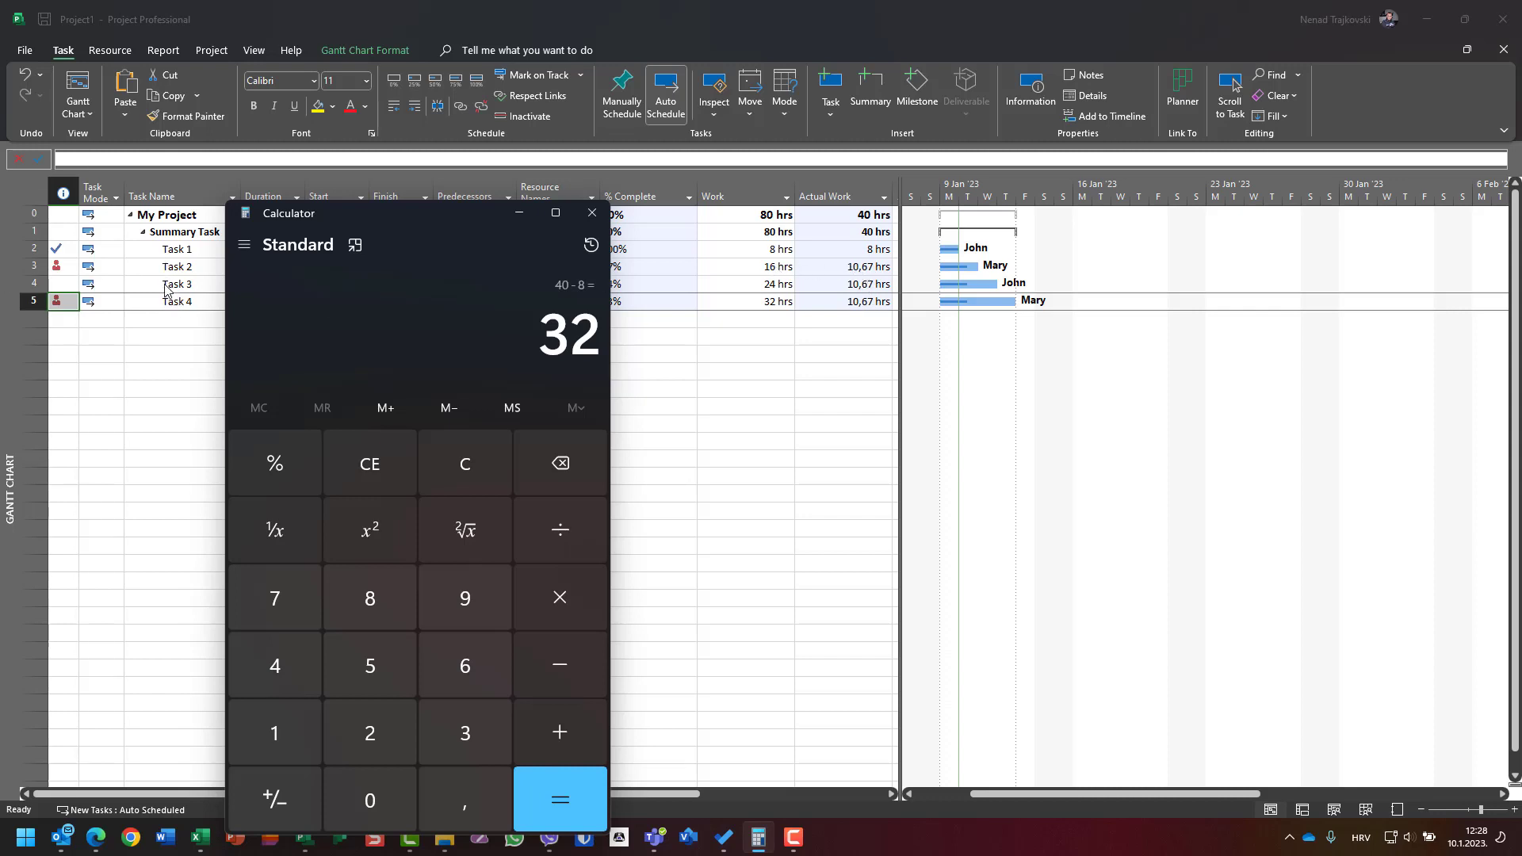
Step: Divide the remaining hours by 3 for Tasks 2 to 4, and return to the Project schedule
click(555, 531)
click(444, 739)
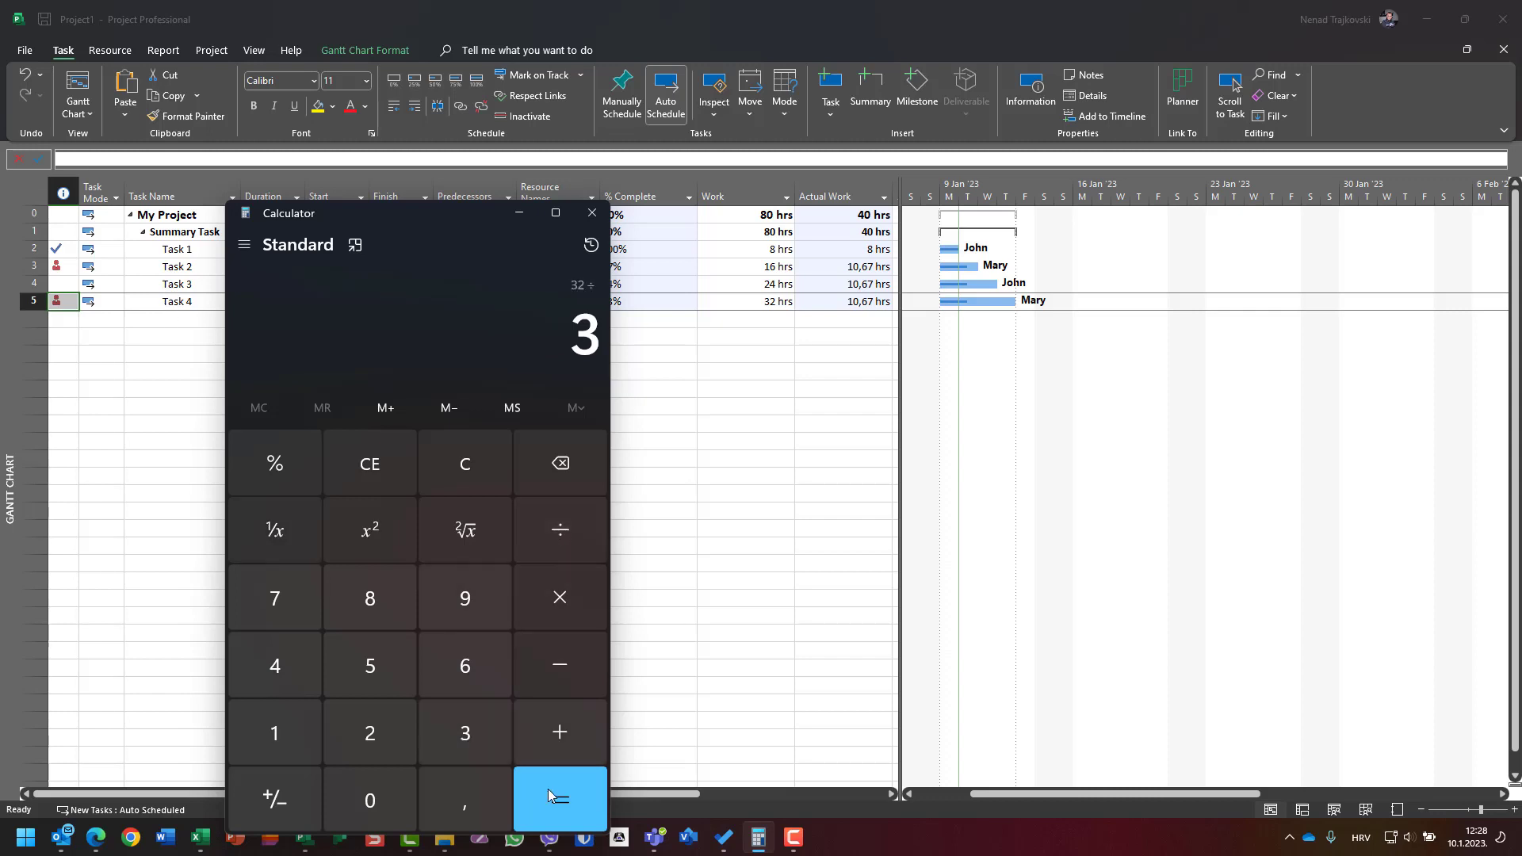
click(551, 791)
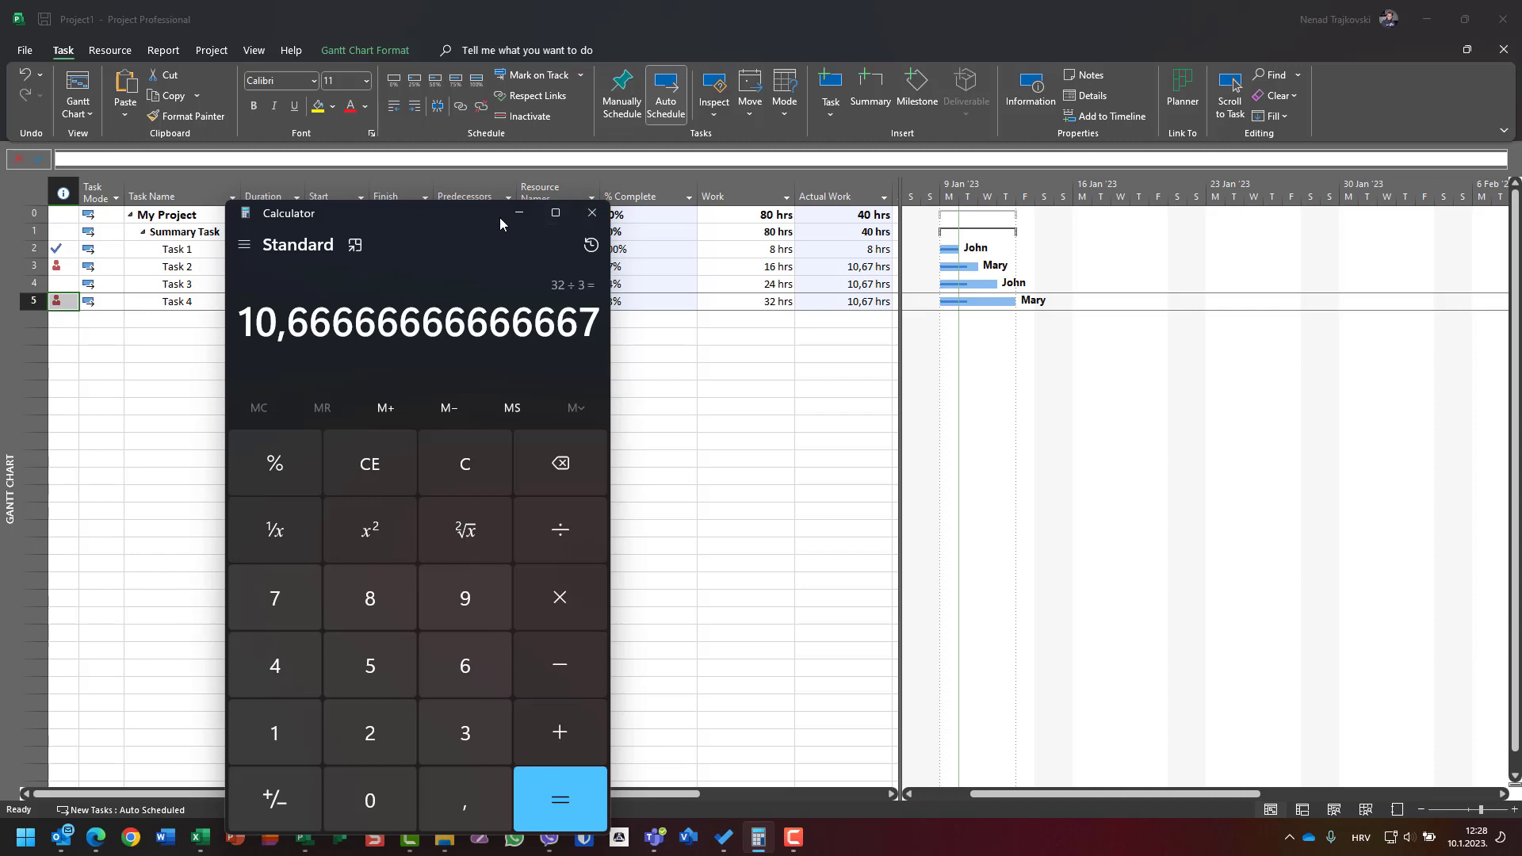
click(530, 220)
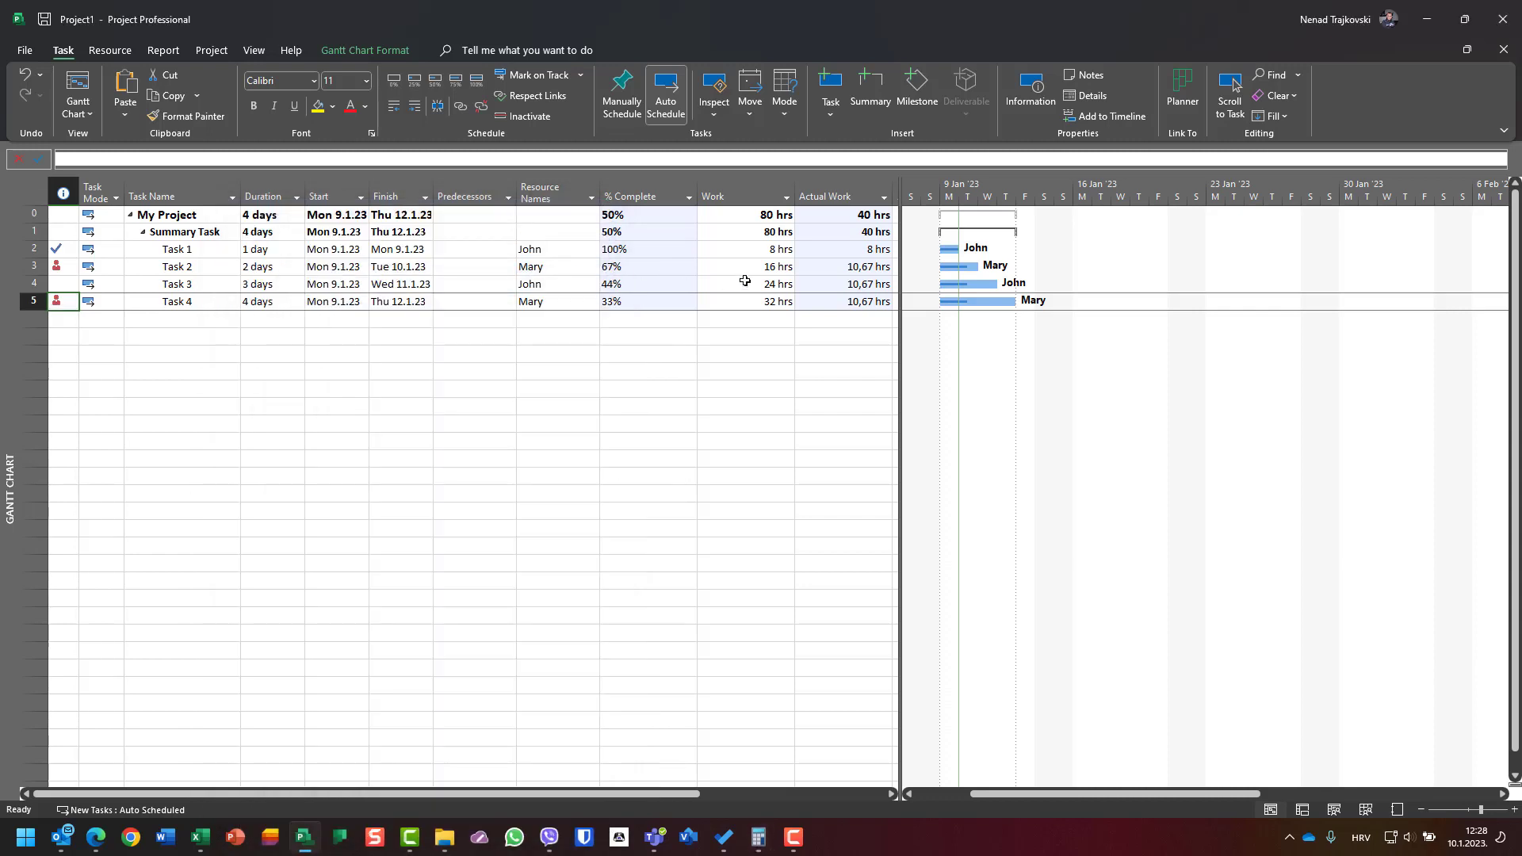
Step: Check the Actual Work of Tasks 2, 3 and 4 against the calculated share
click(810, 266)
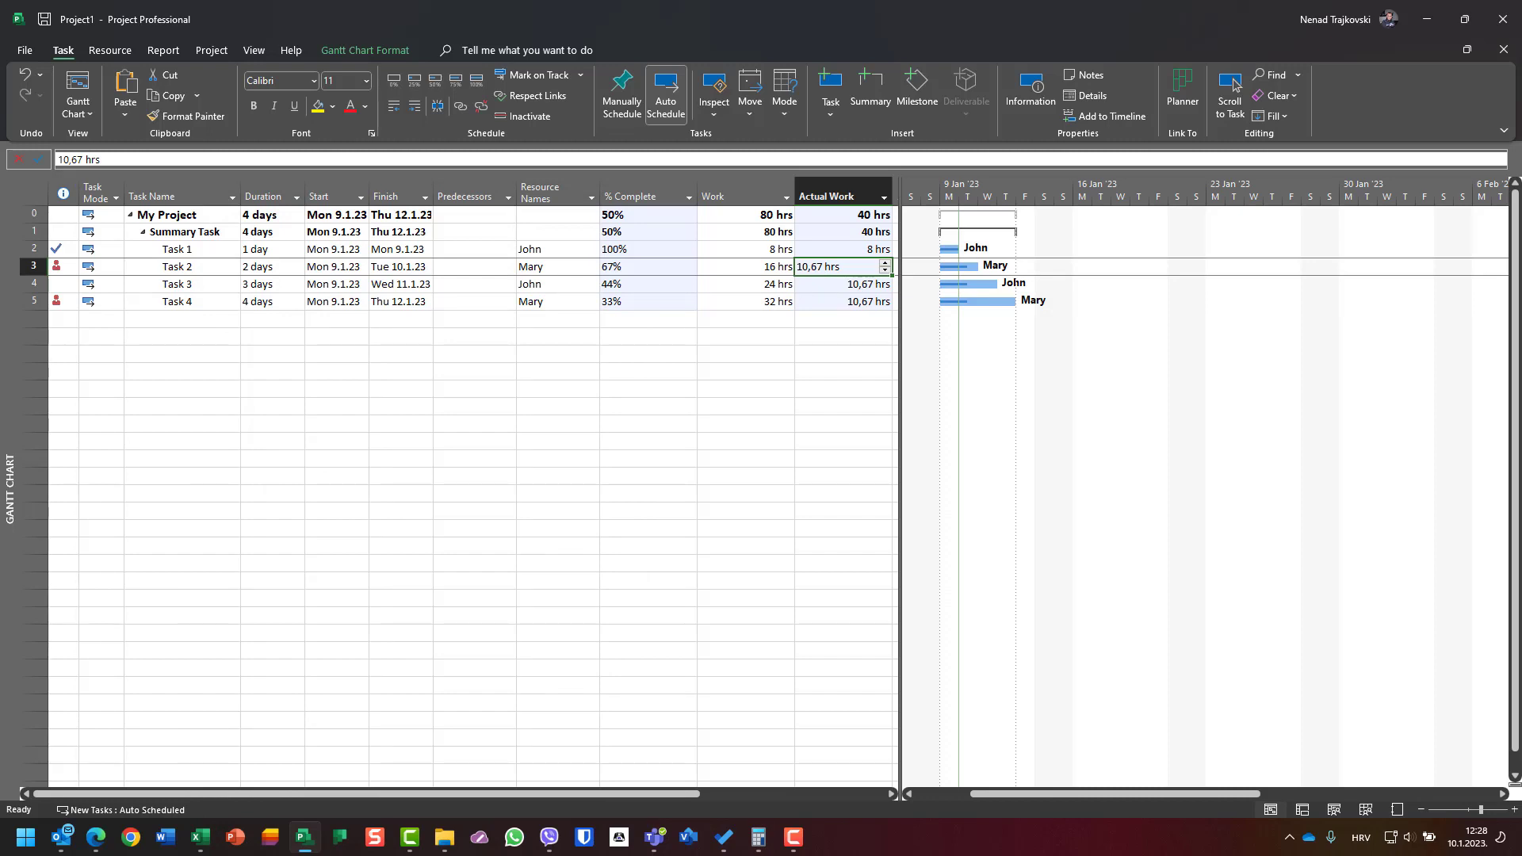
key(Down)
key(Down)
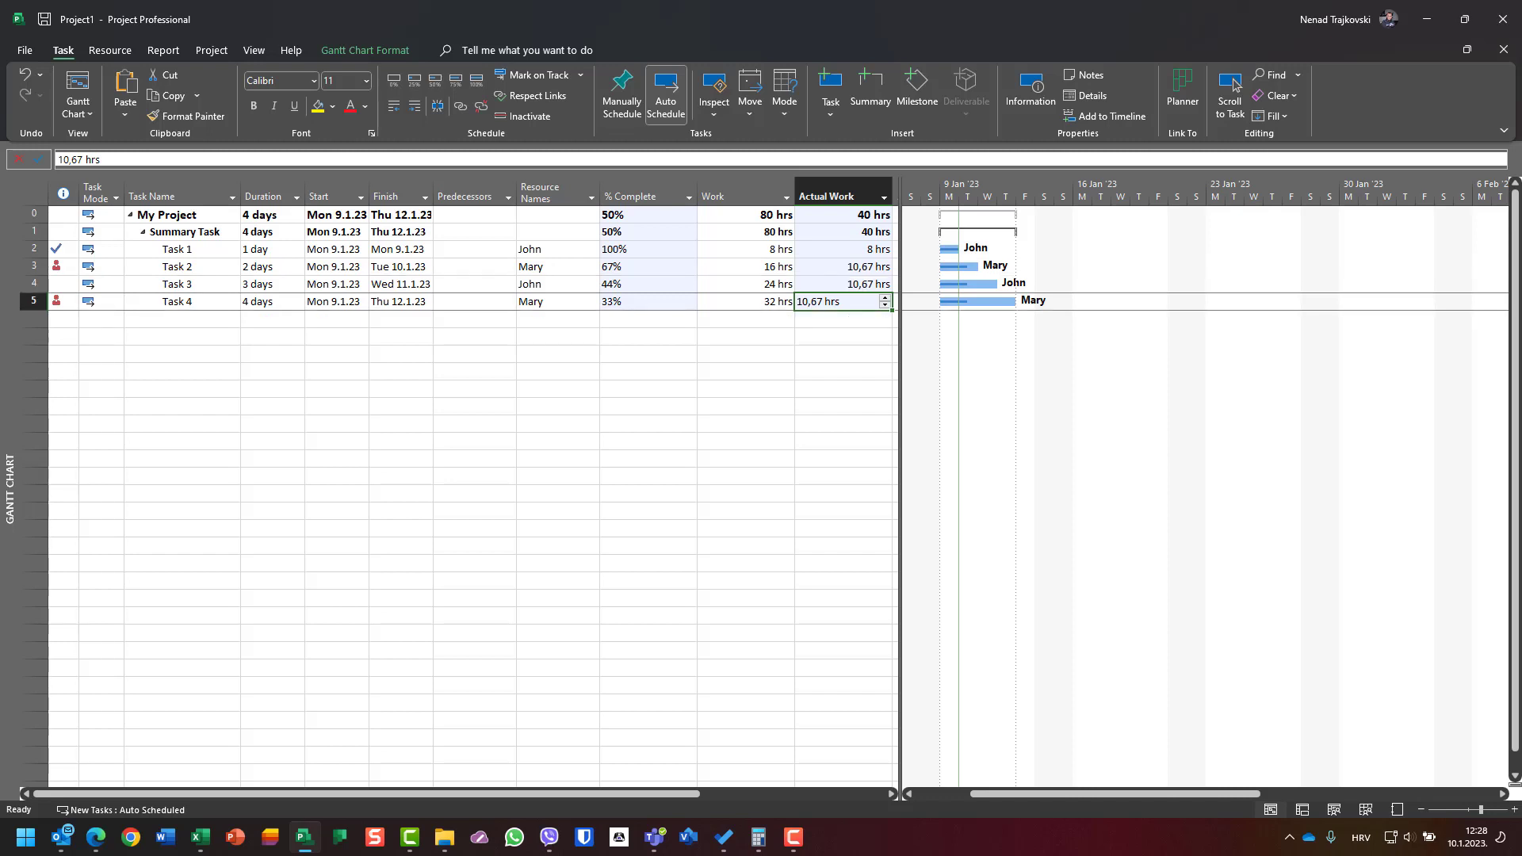
key(Up)
key(Up)
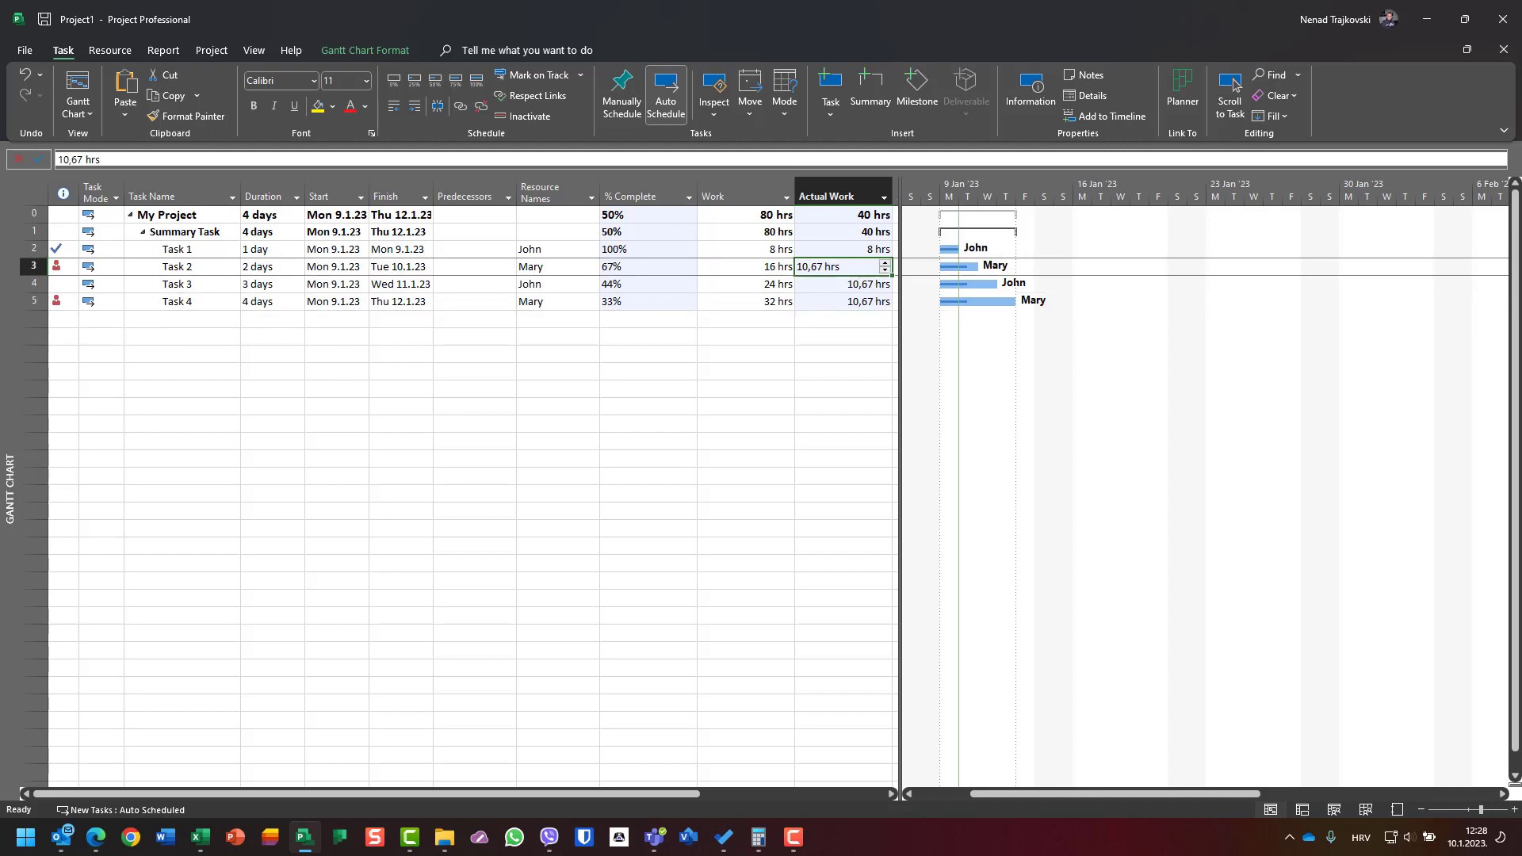
Step: Compare Actual Work, Work and % Complete row by row for Tasks 2, 3 and 4
key(Left)
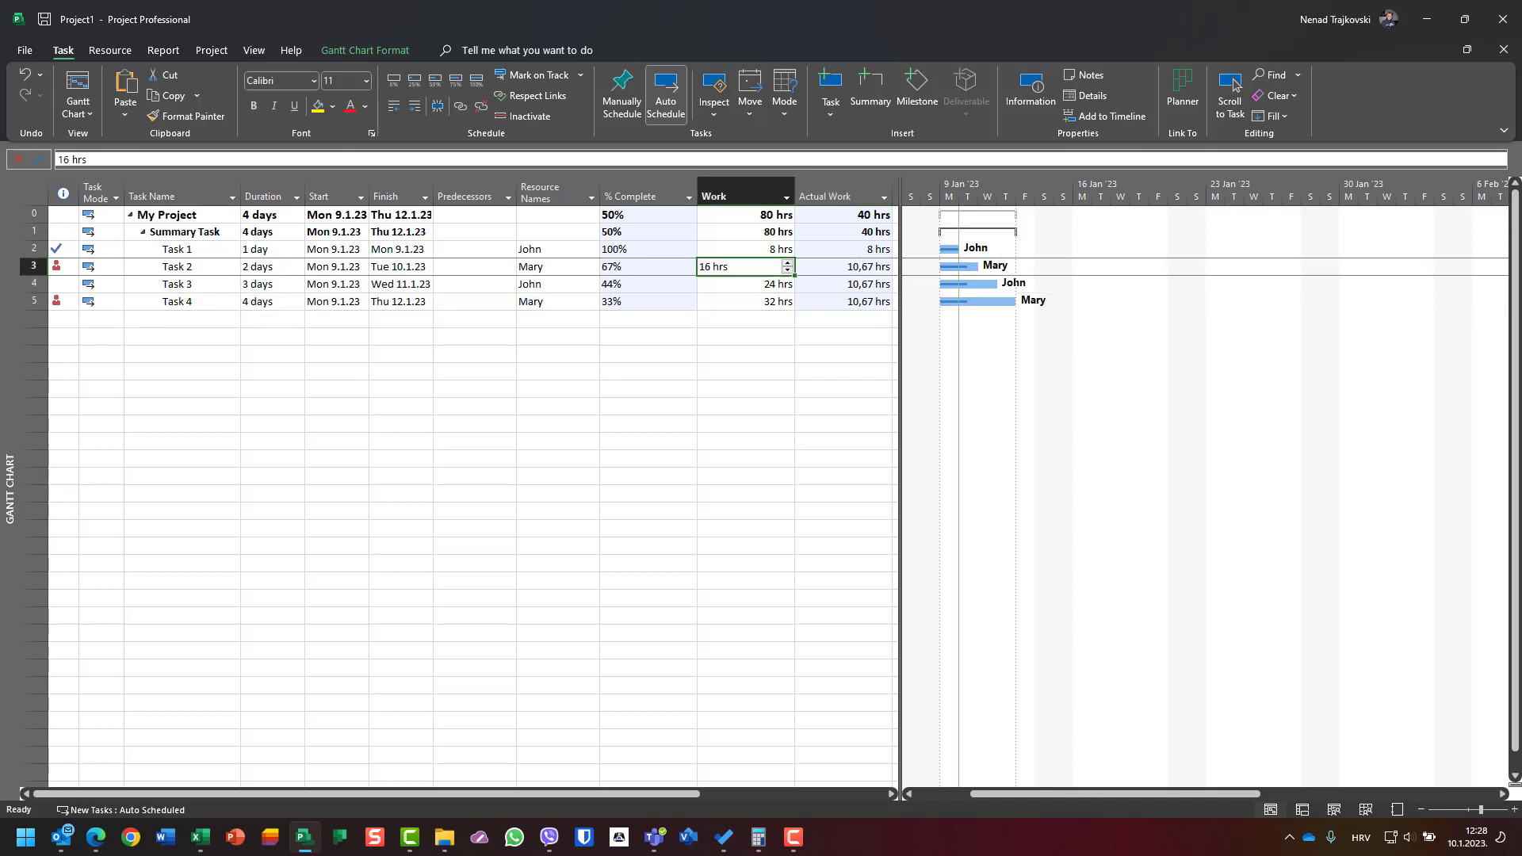
key(Left)
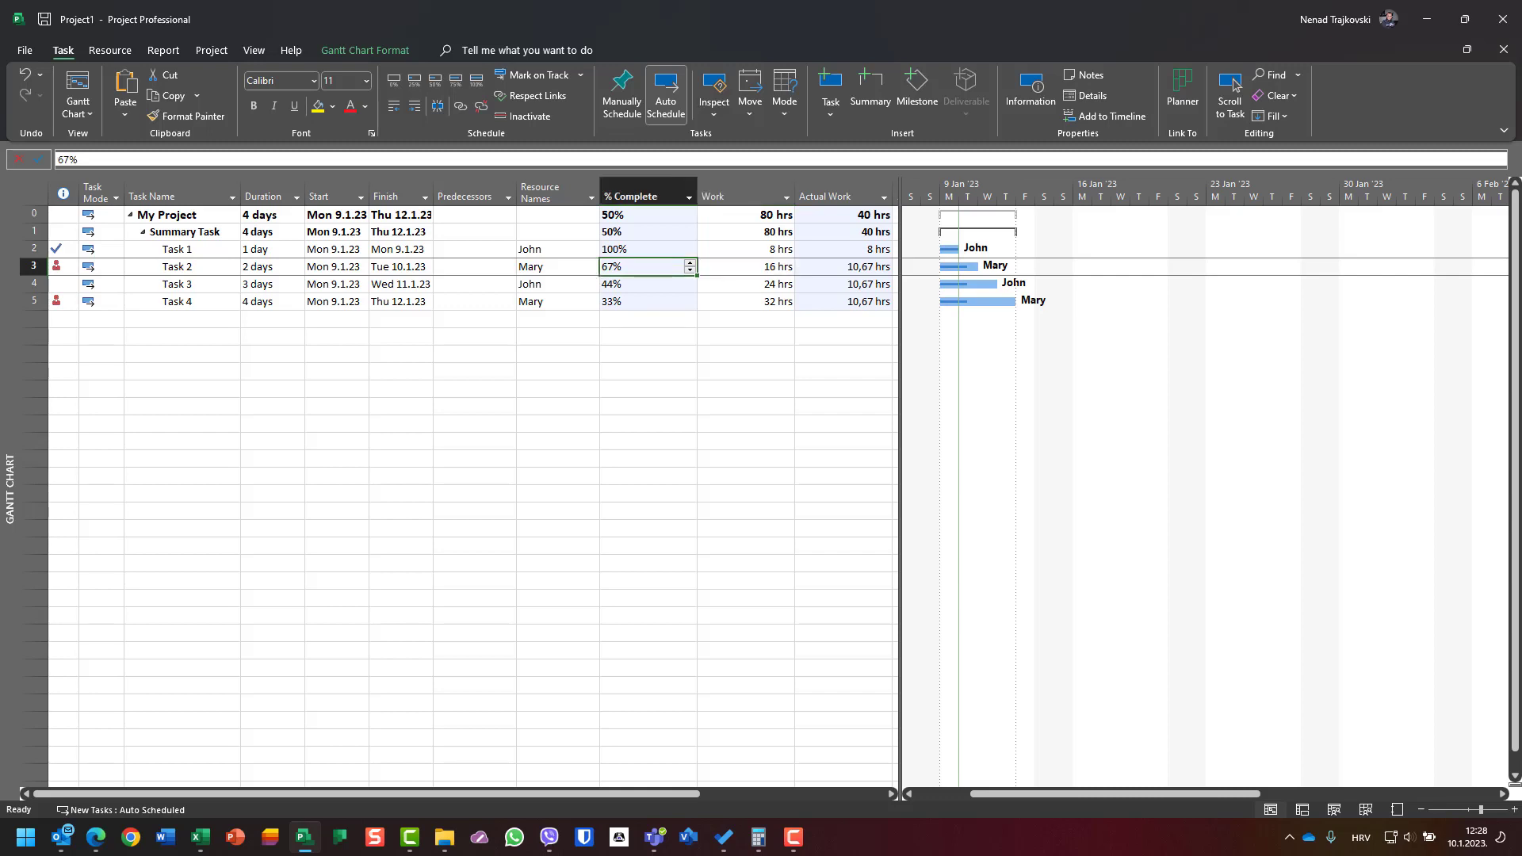
key(Down)
key(Right)
key(Right)
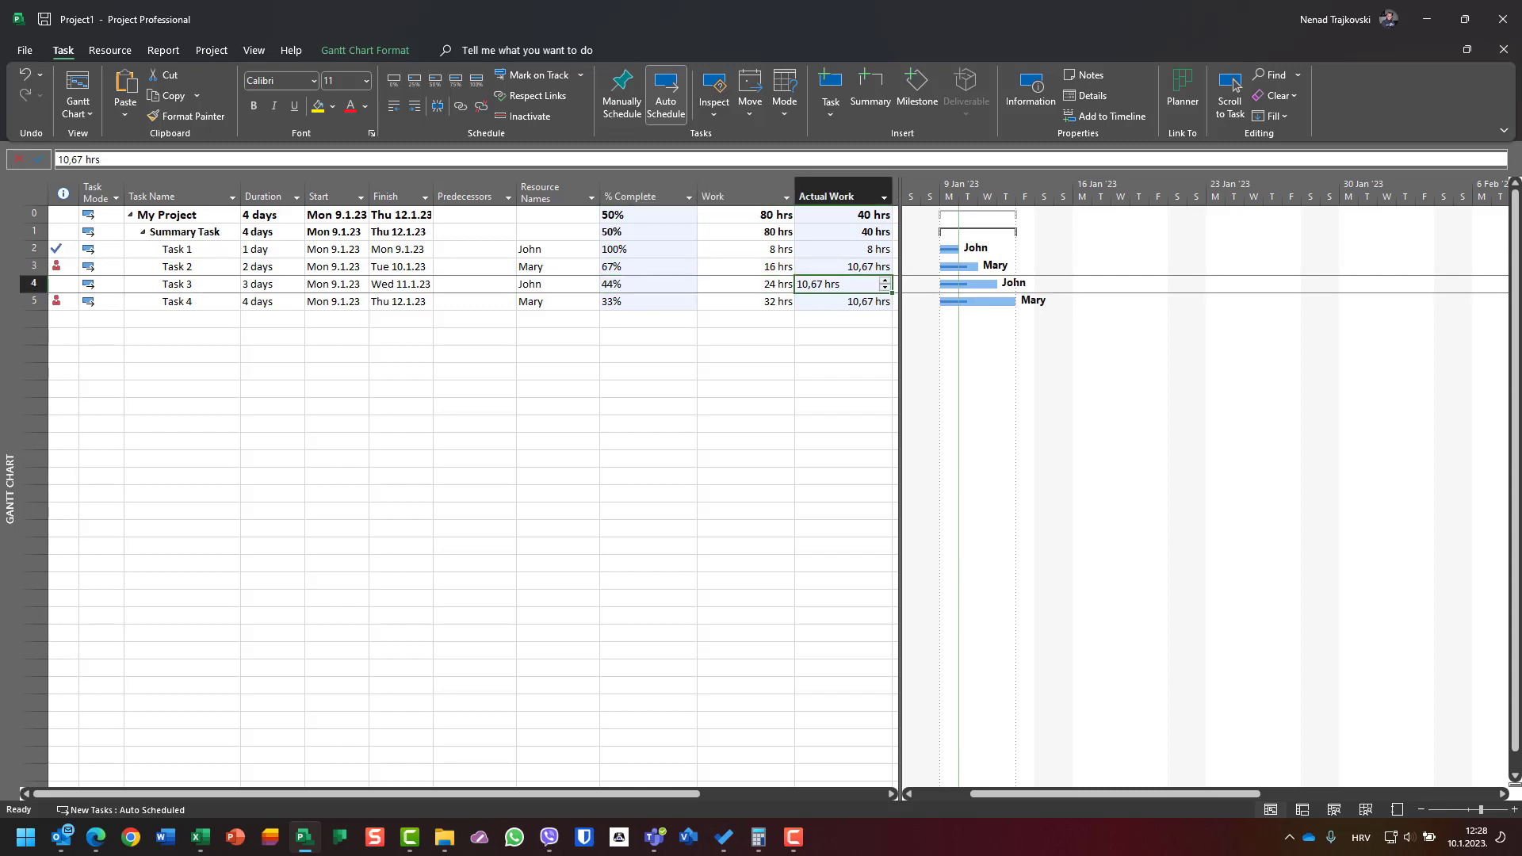
key(Left)
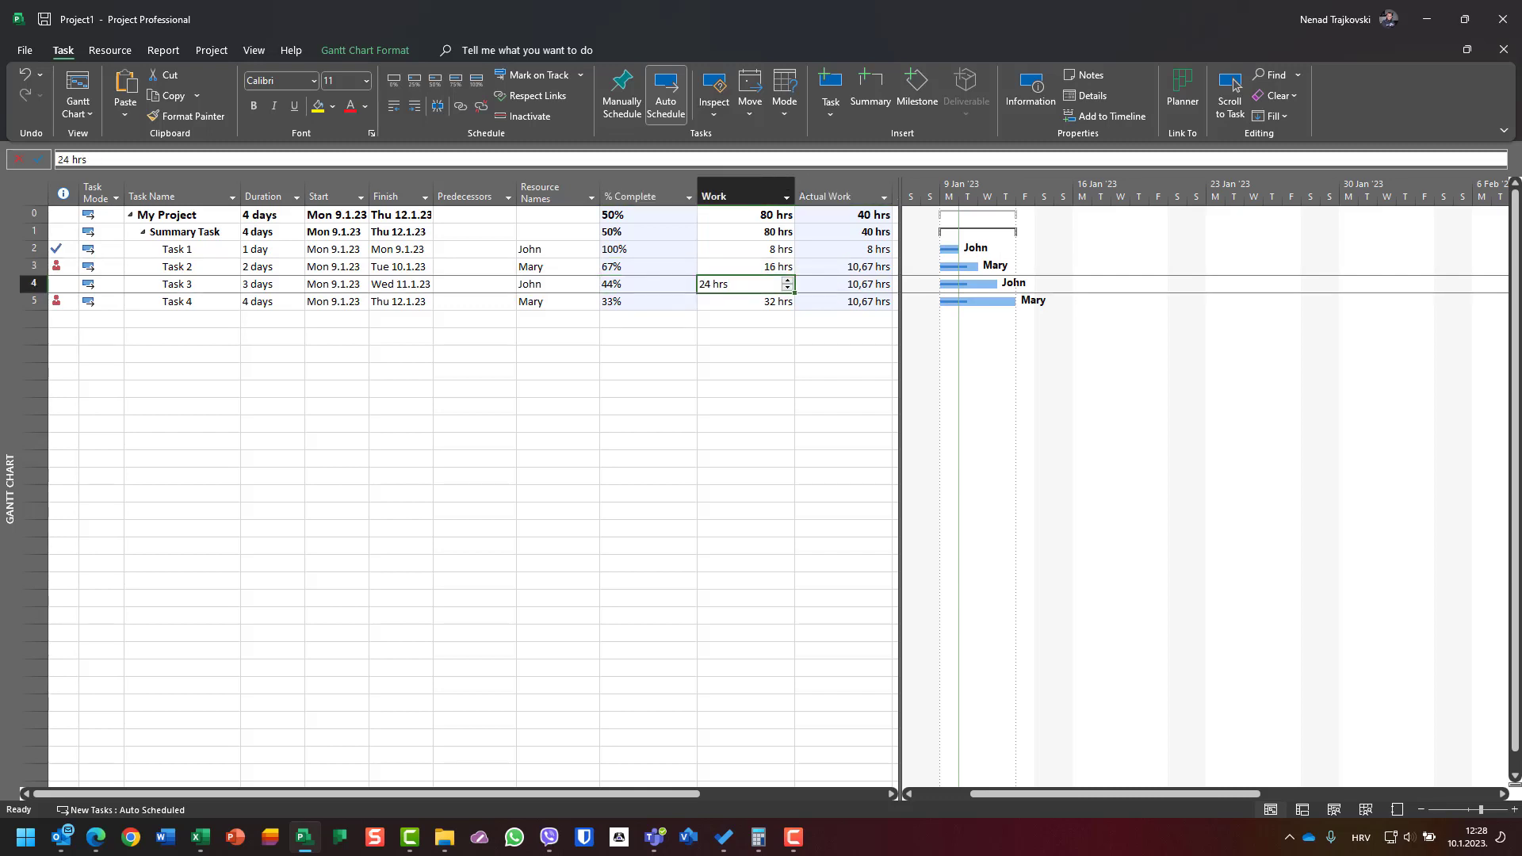
key(Left)
key(Down)
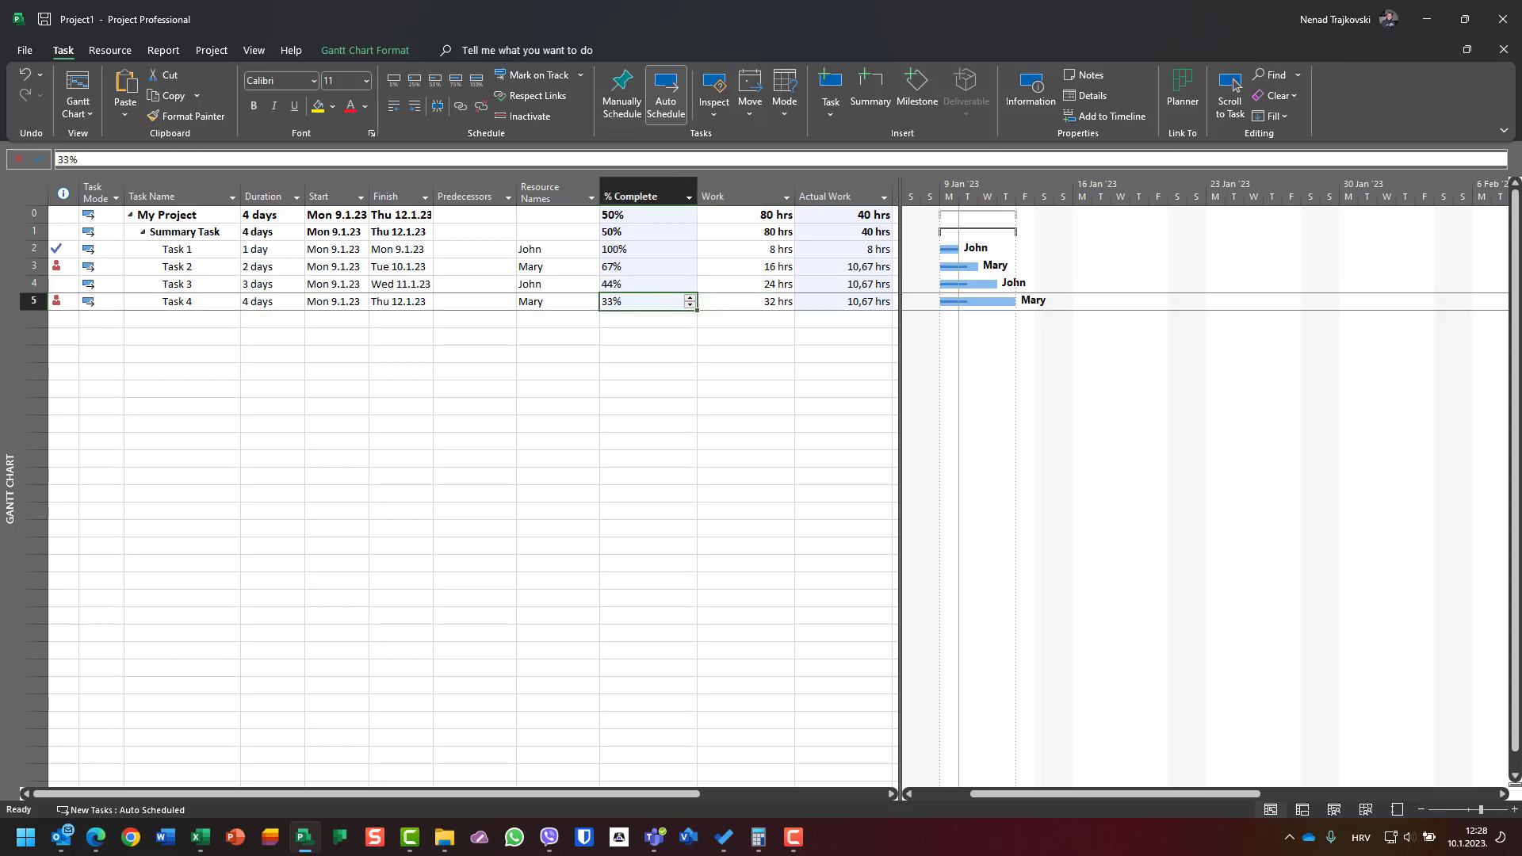
key(Right)
key(Right)
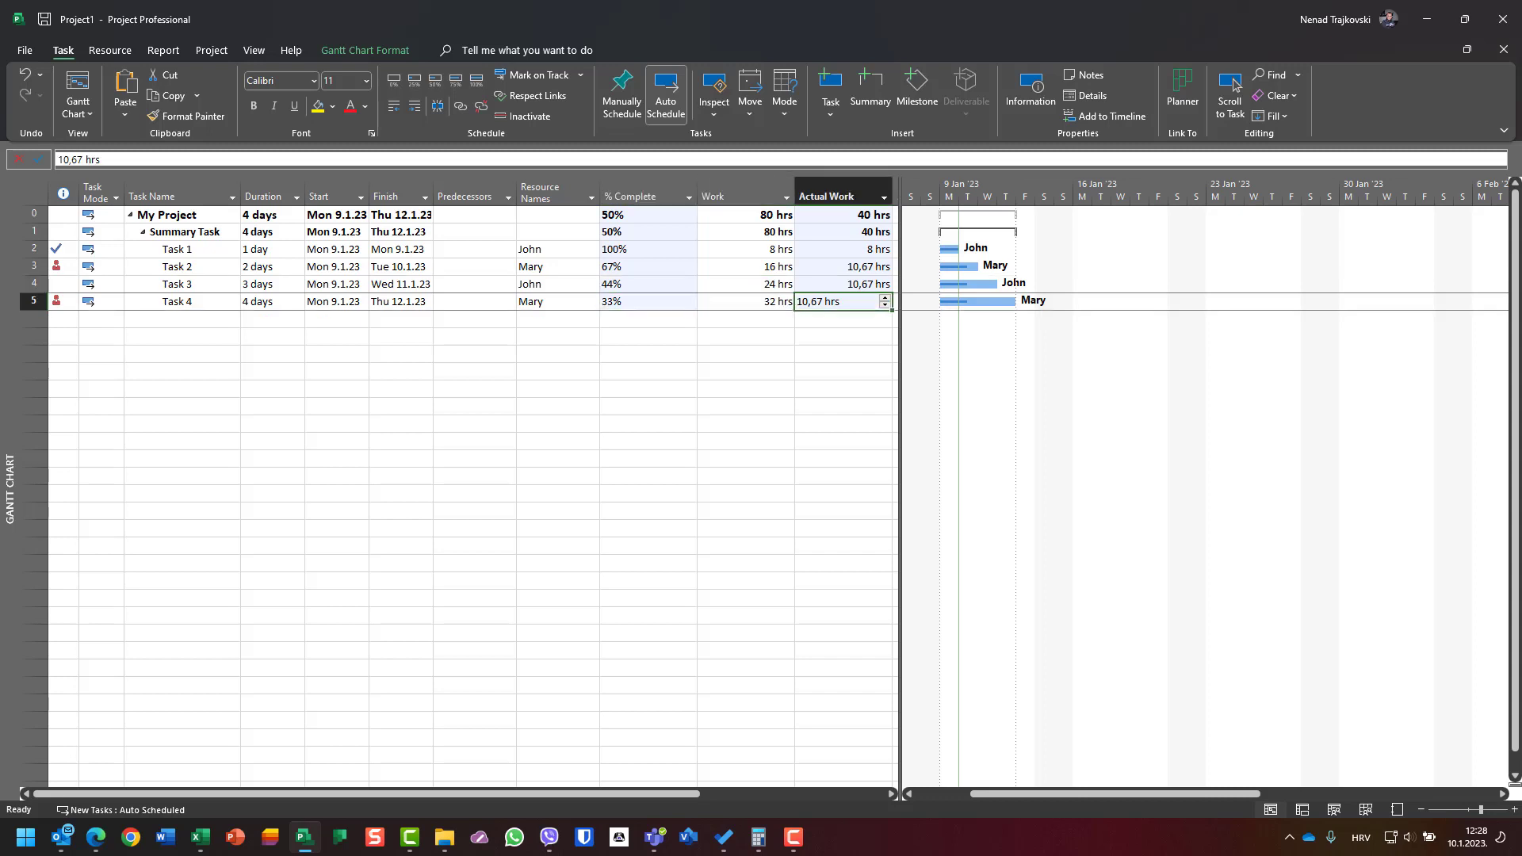
key(Left)
key(Left)
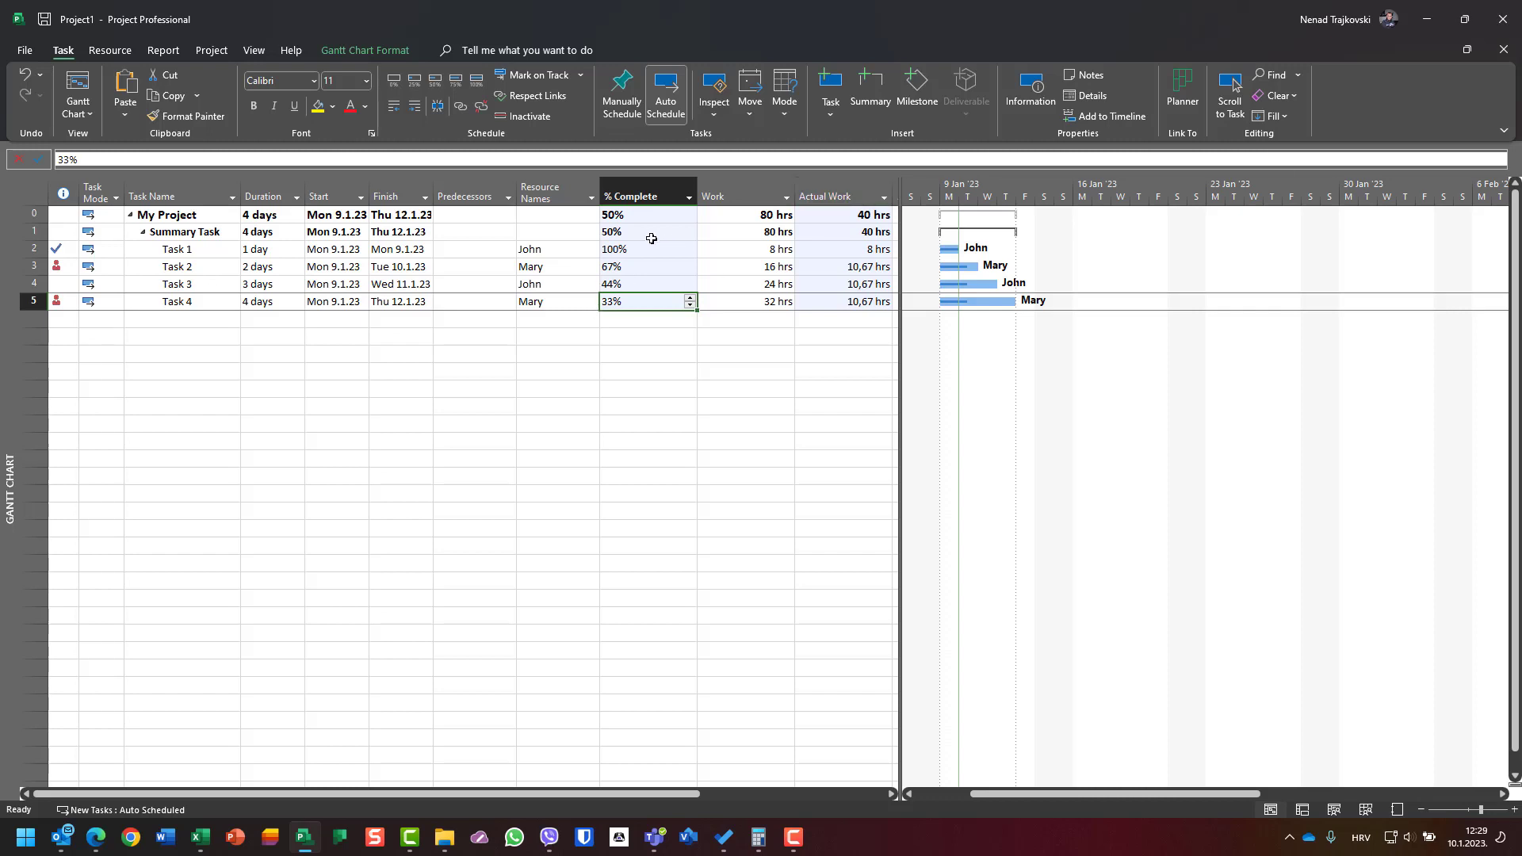
Step: Review the Summary Task's Actual Work, Work and % Complete
click(829, 235)
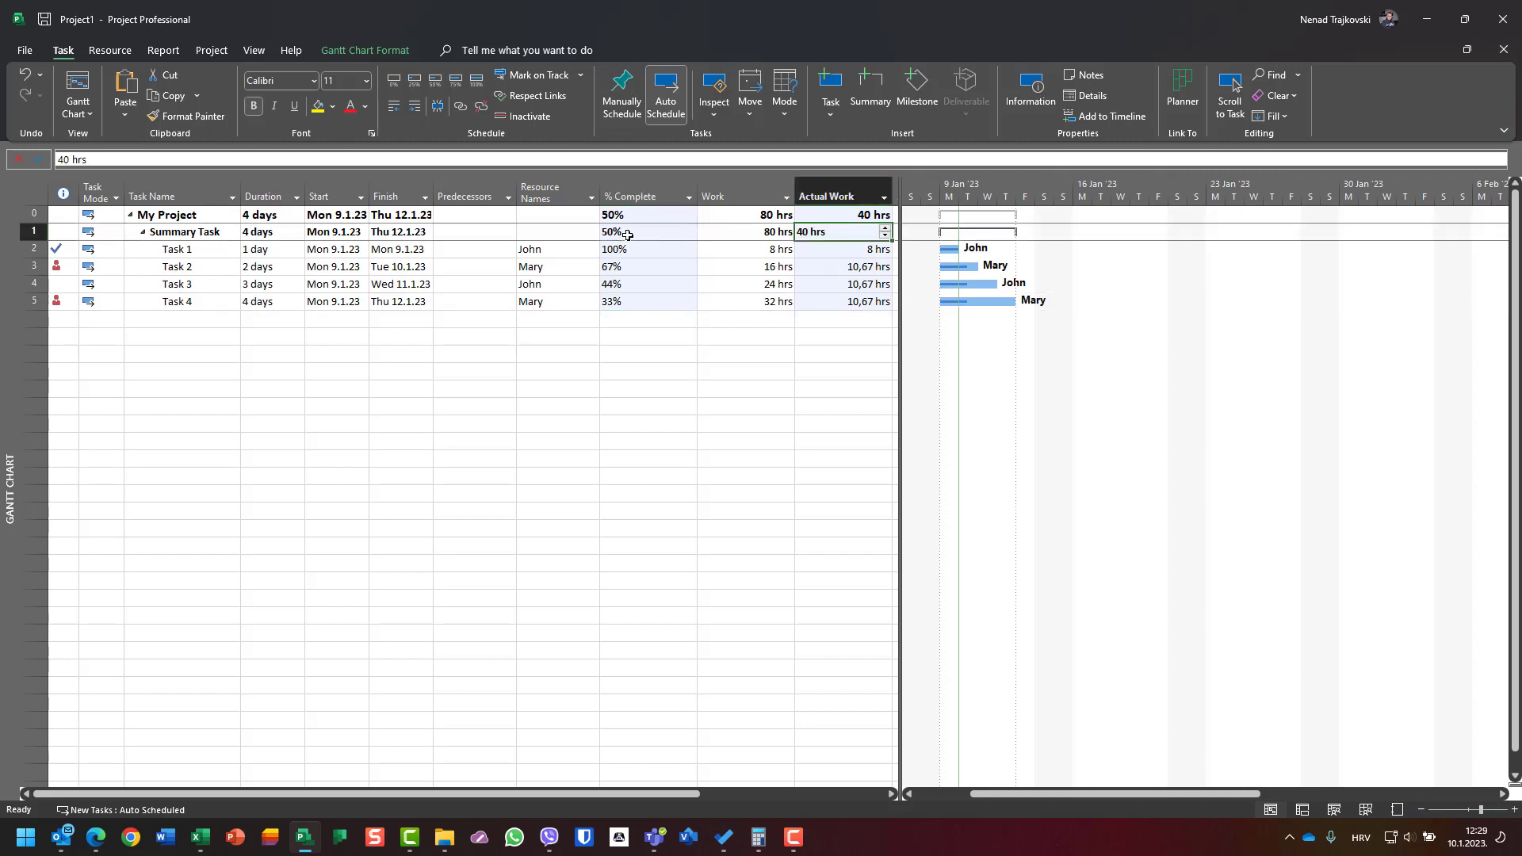
click(737, 232)
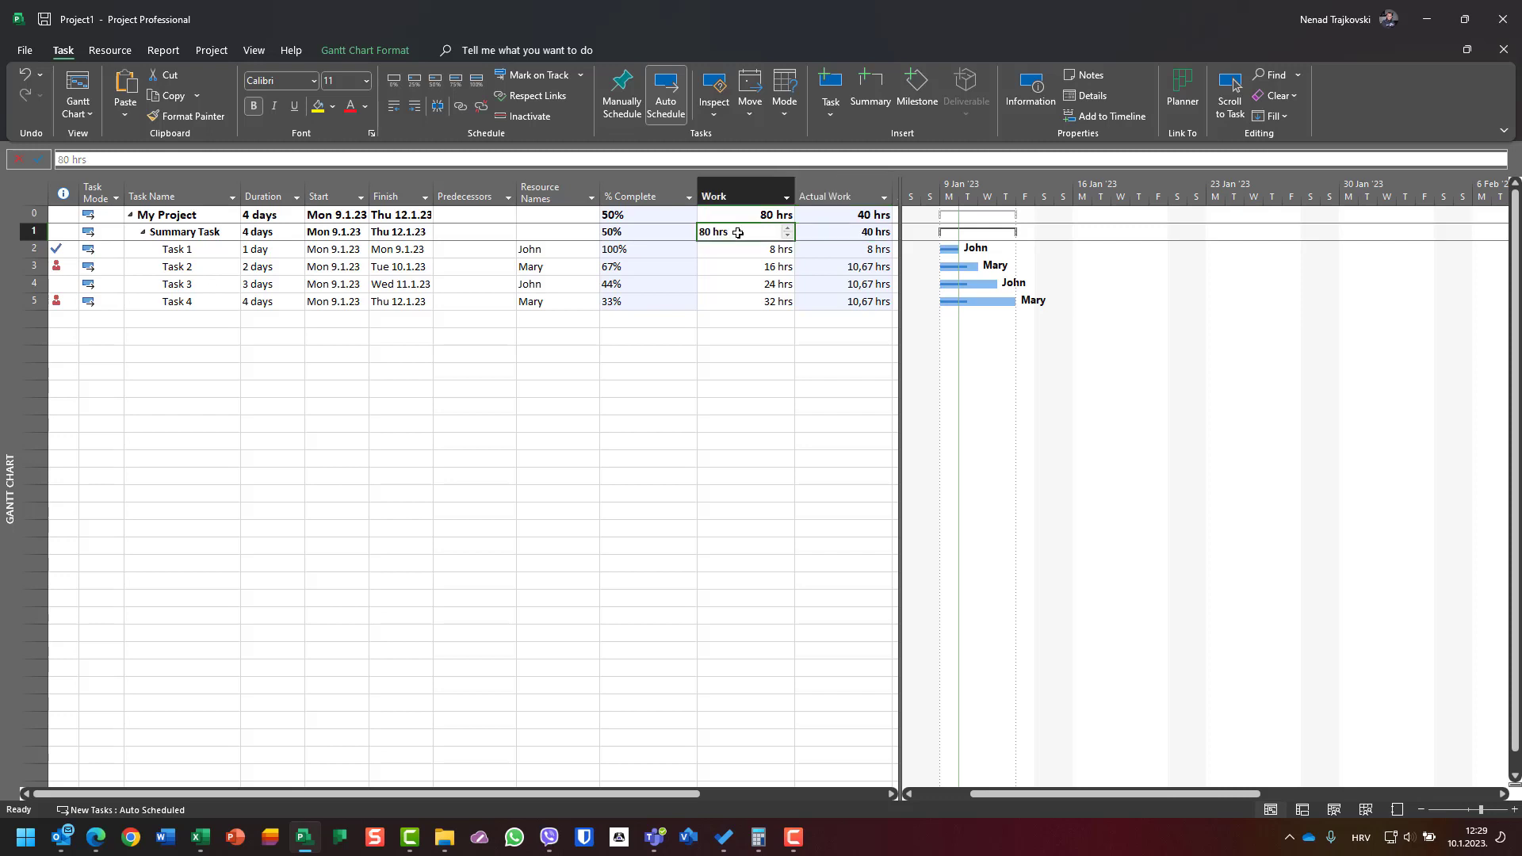
click(659, 231)
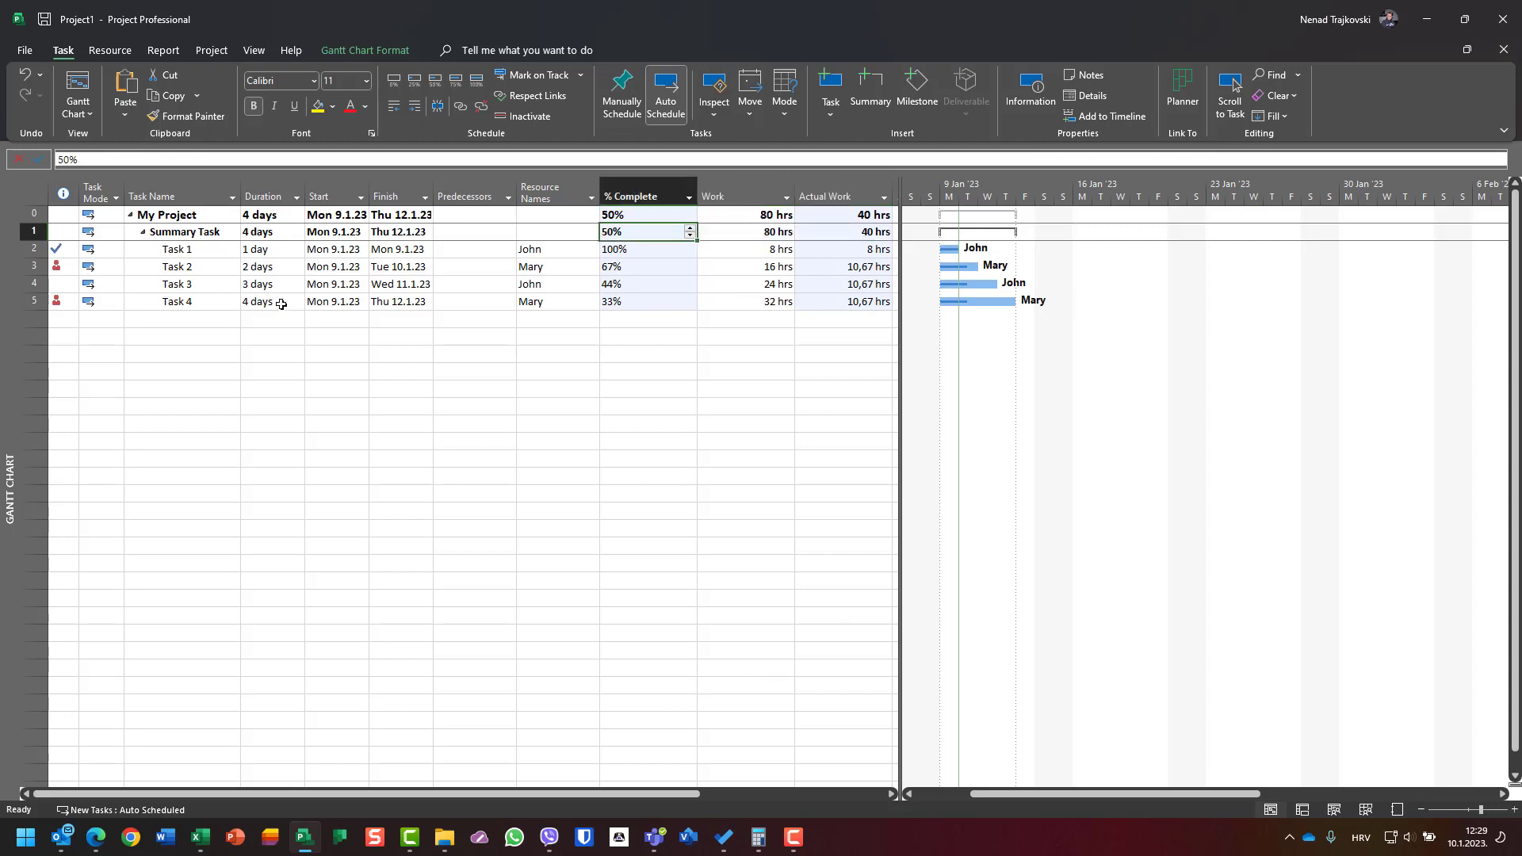
click(846, 229)
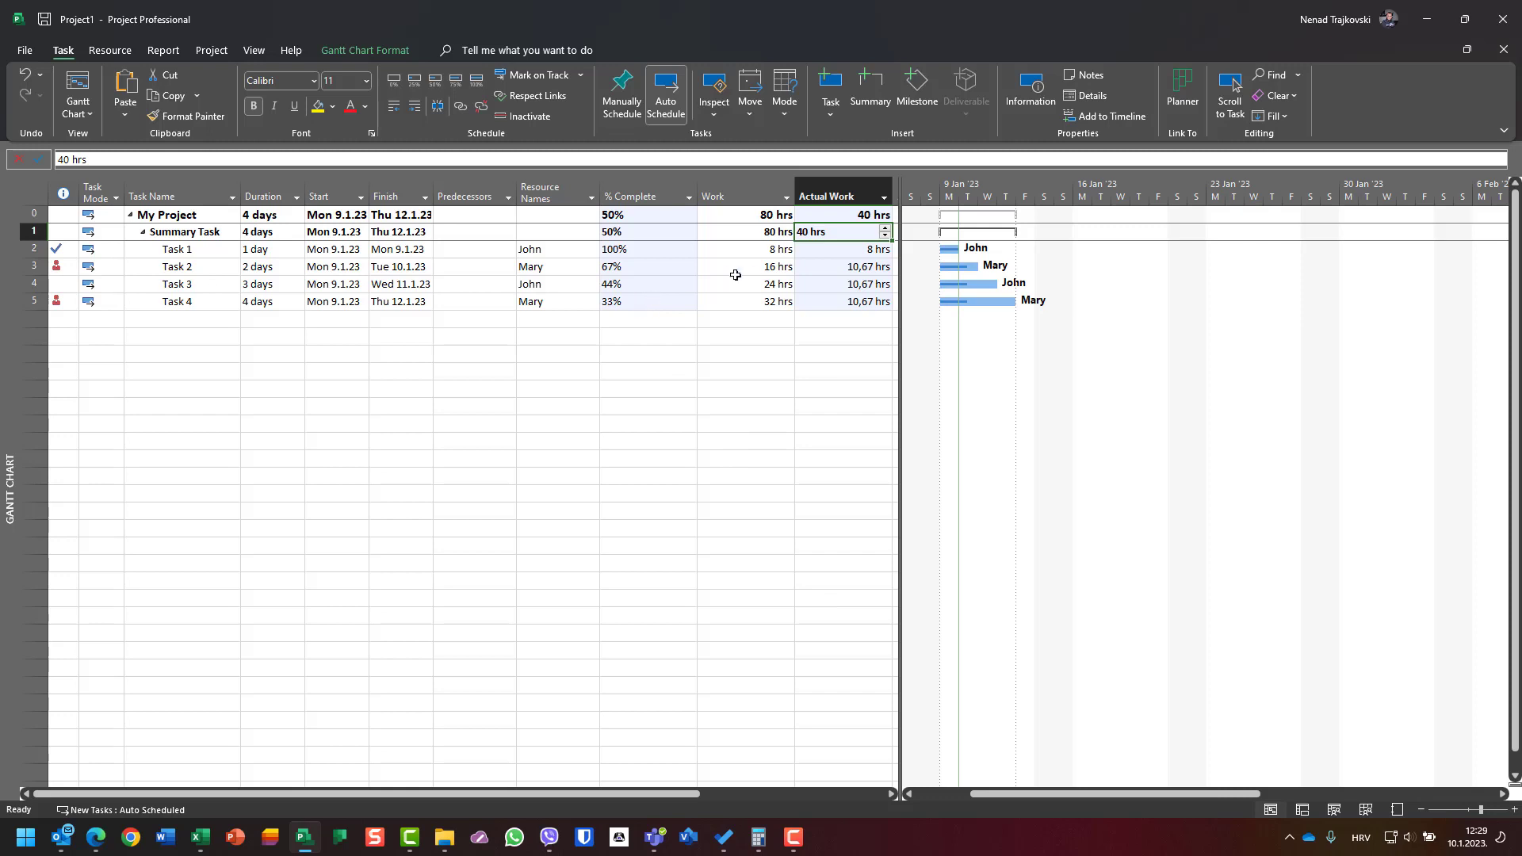
Step: Reset the Summary Task's % Complete to 0
click(638, 236)
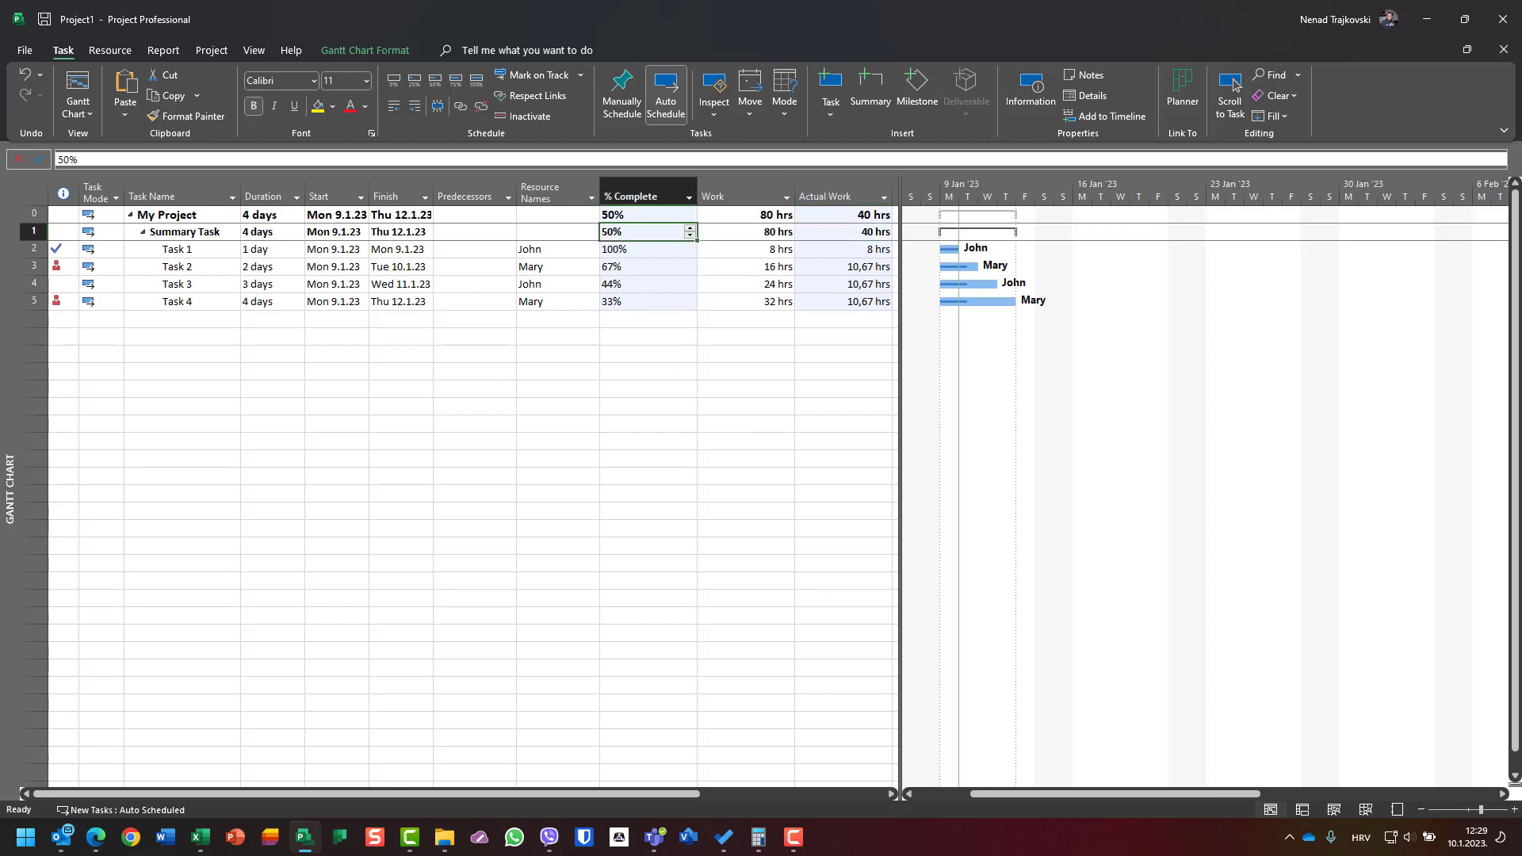
text(0)
key(Return)
Step: Try to set the Summary Task, row 1, as the predecessor of Task 1
key(Left)
key(Left)
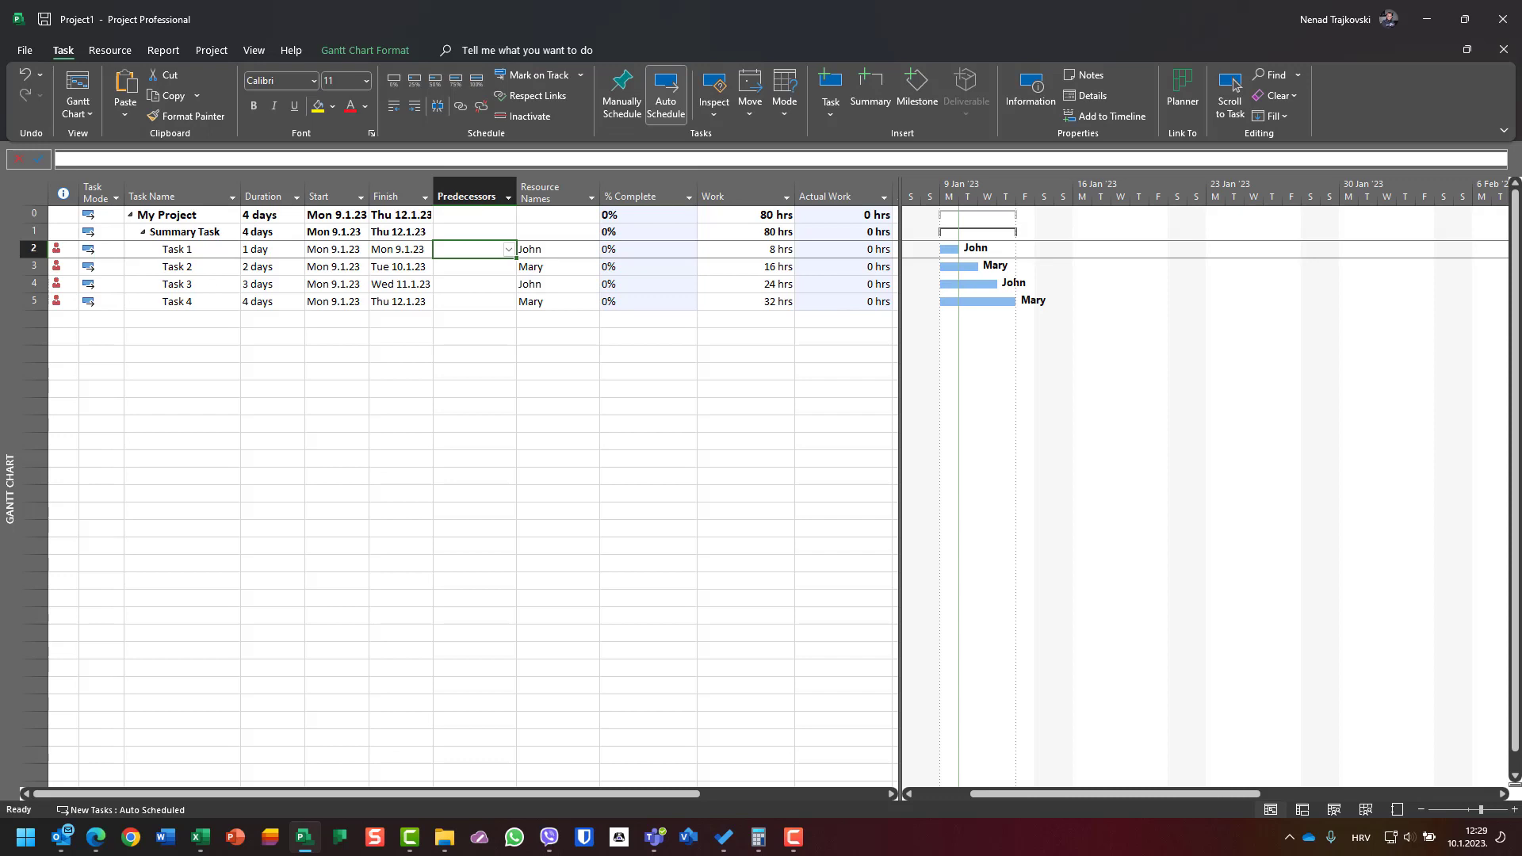
text(1)
key(Return)
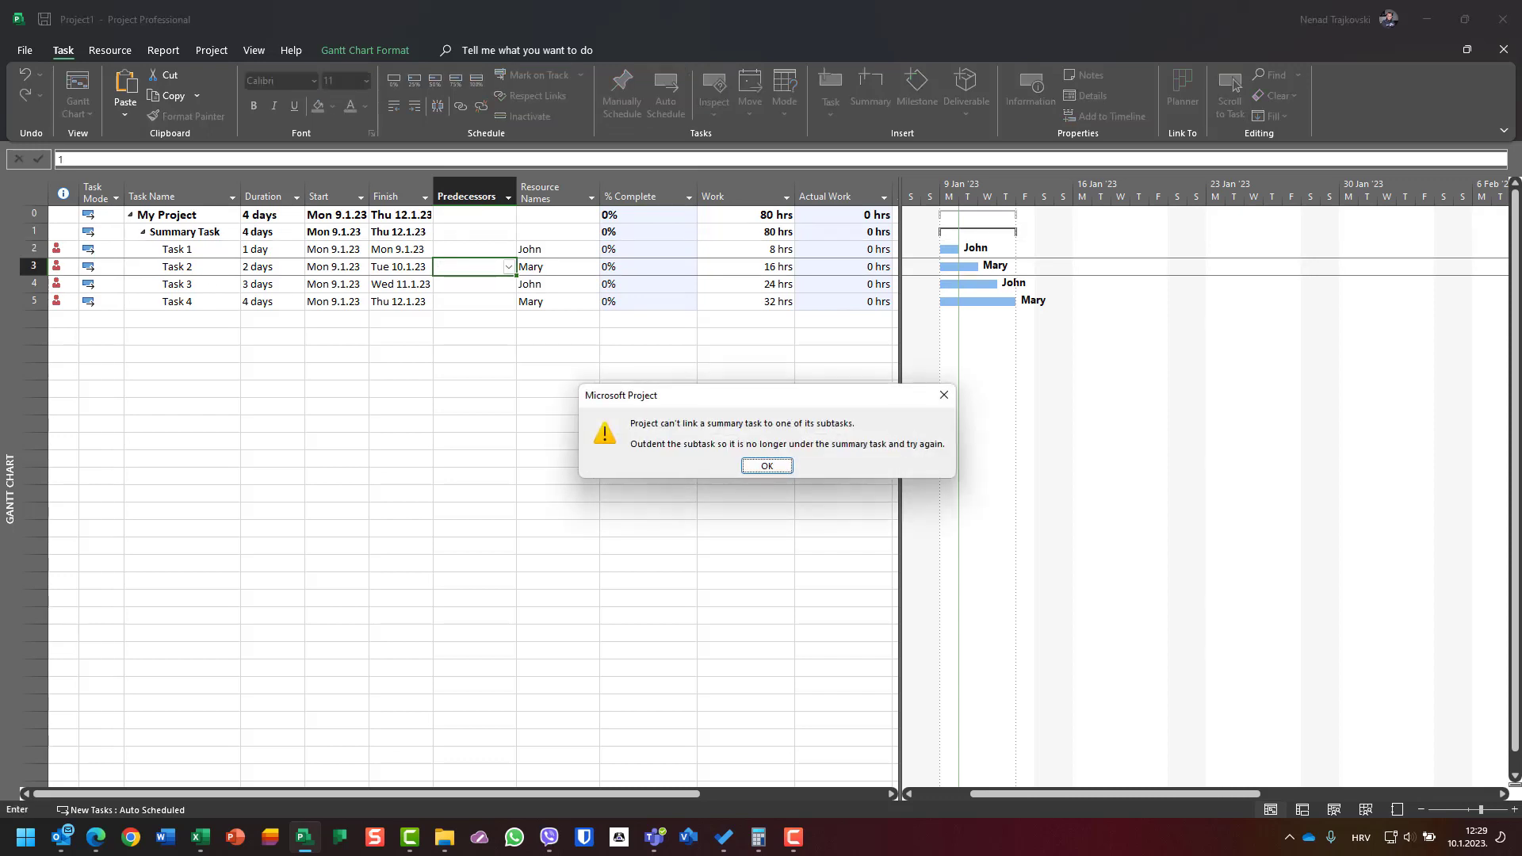
key(Return)
Step: Set predecessor 2 for Task 2 and predecessor 3 for Task 3, leaving Task 4 unlinked
text(2)
key(Return)
text(3)
key(Return)
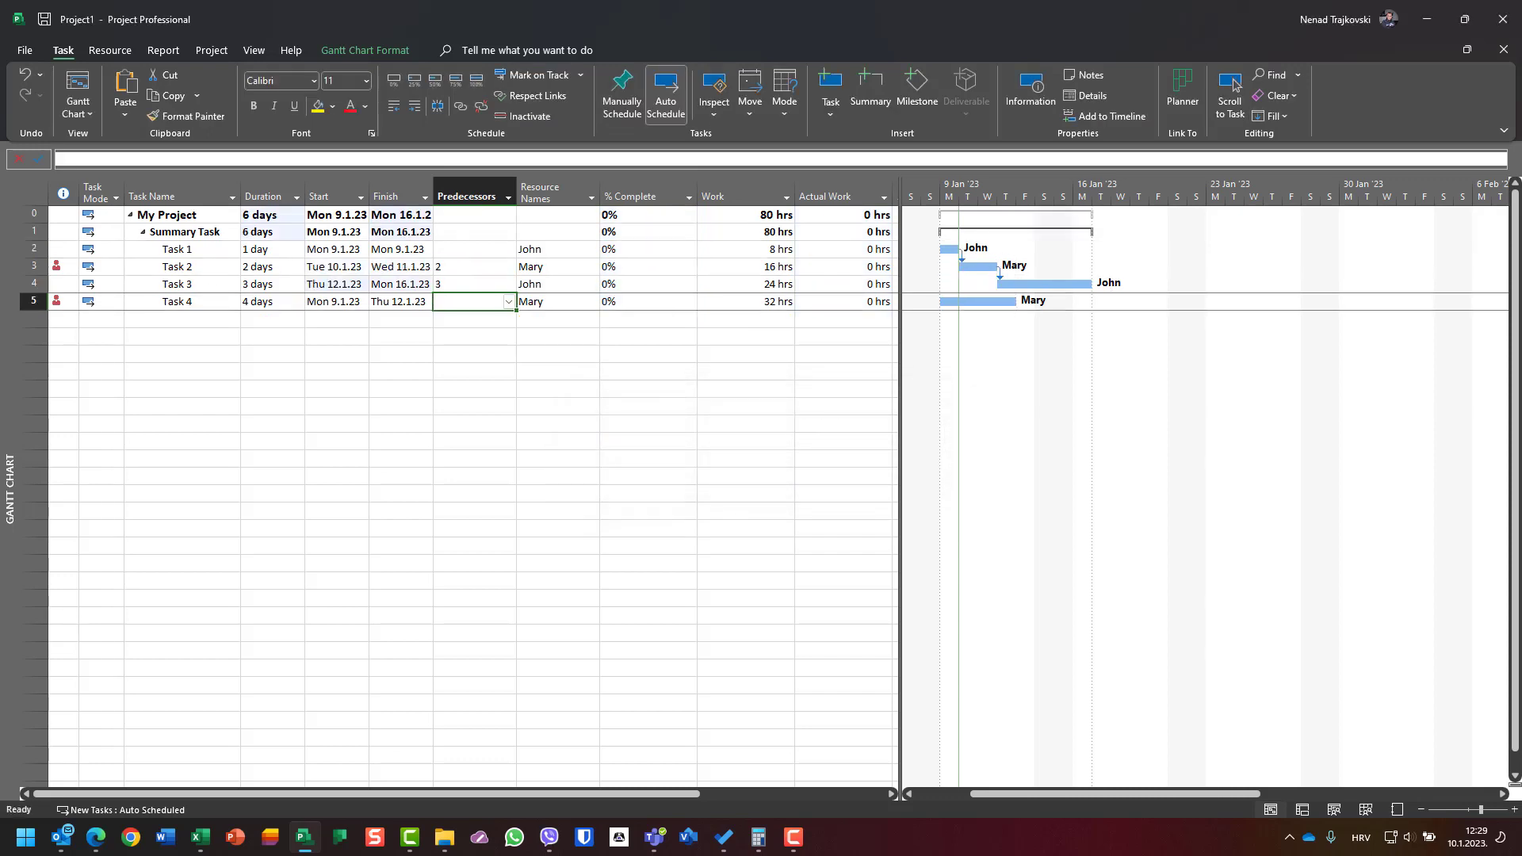
Step: Set the Summary Task's % Complete to 50 with Tasks 1 to 3 linked in sequence
click(641, 232)
text(50)
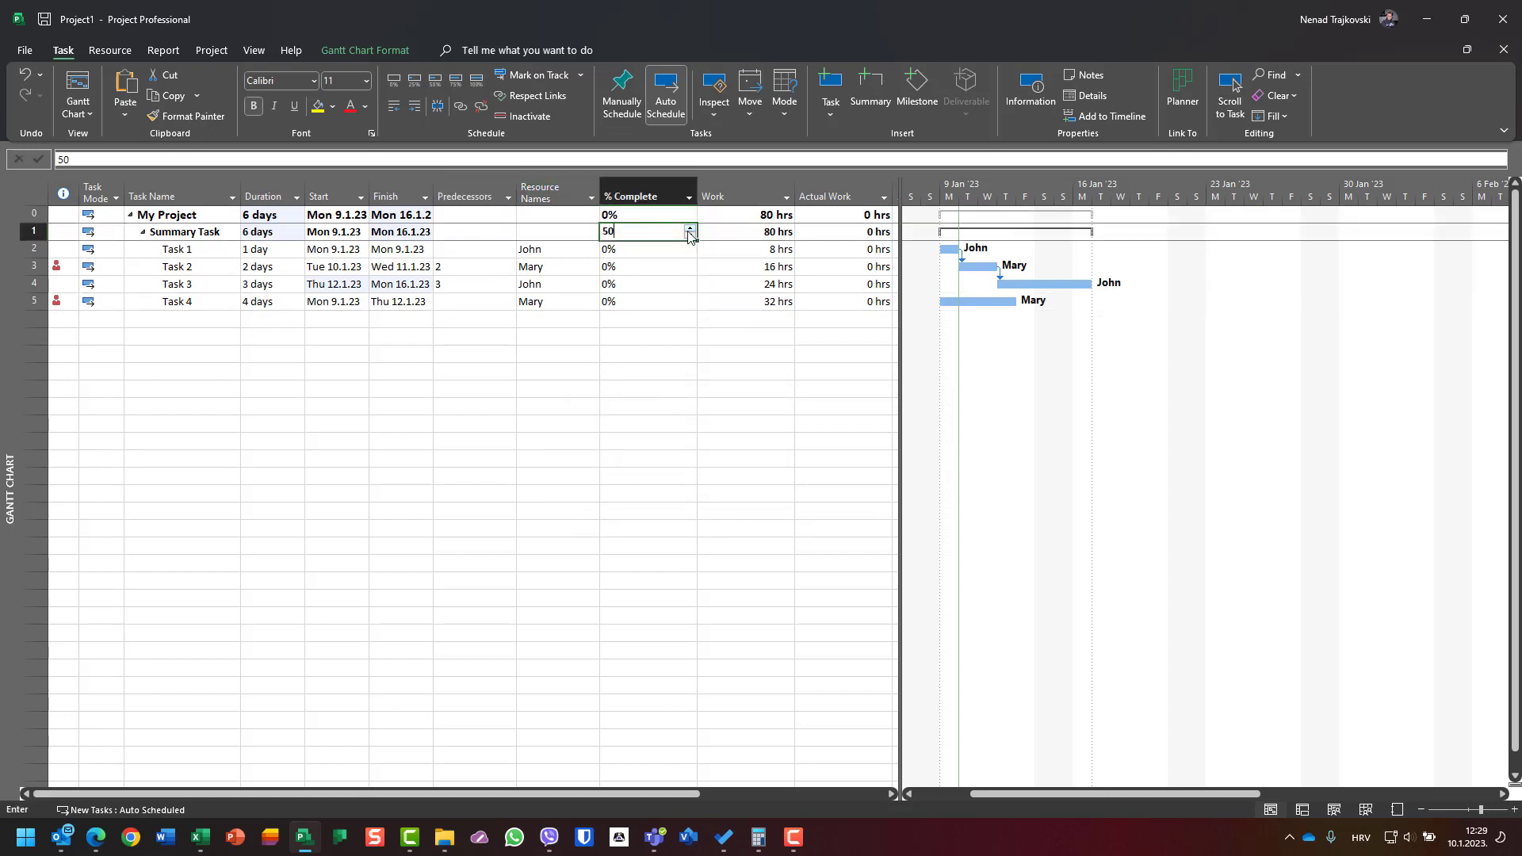
key(Return)
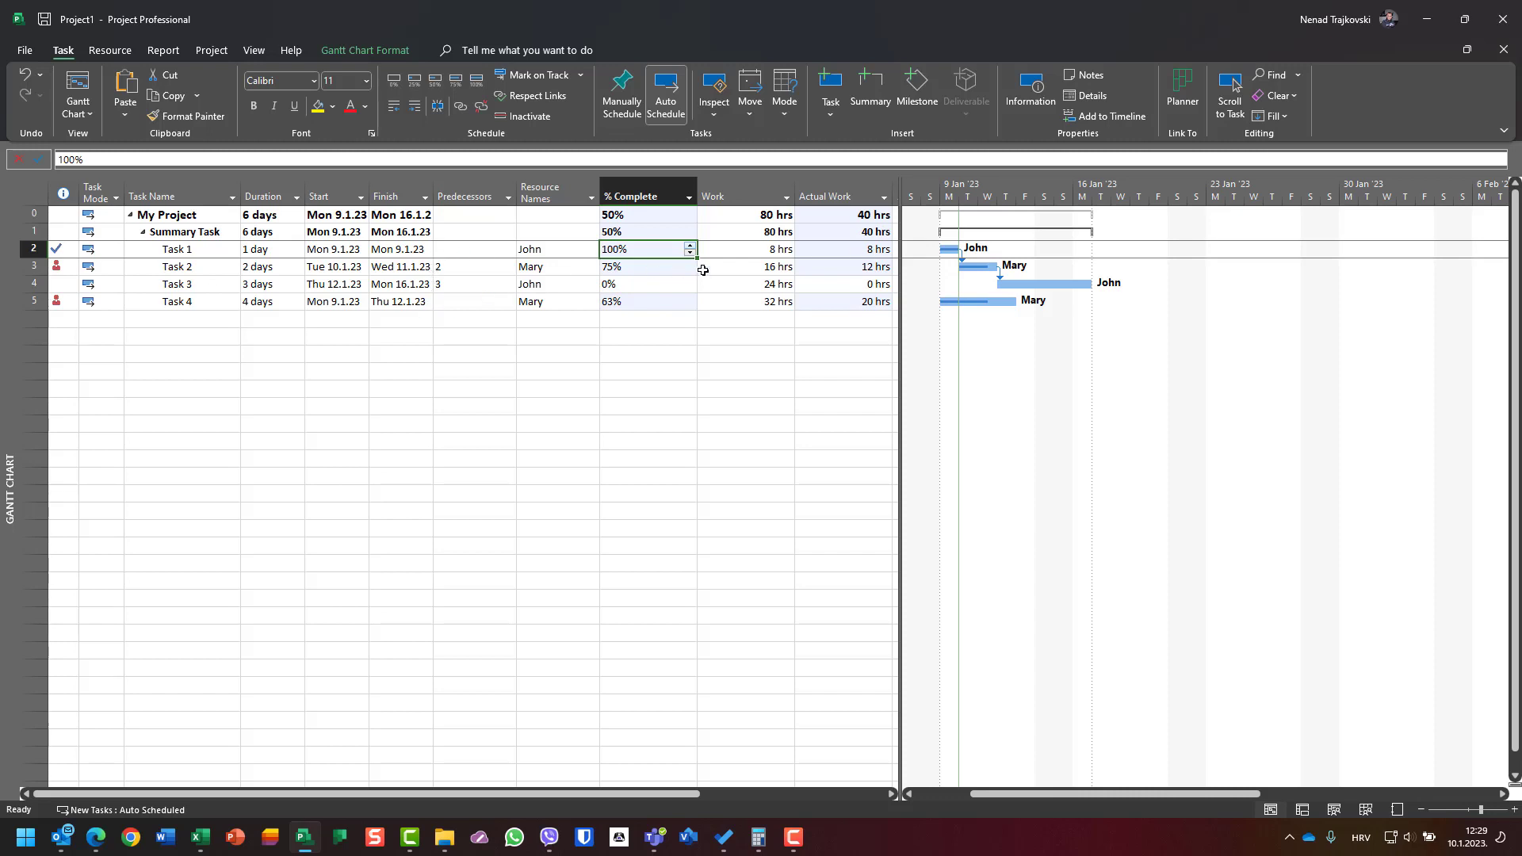
Step: Examine how actual work is distributed across Tasks 1 to 4, comparing it with their planned work and the Summary Task's % Complete
click(848, 250)
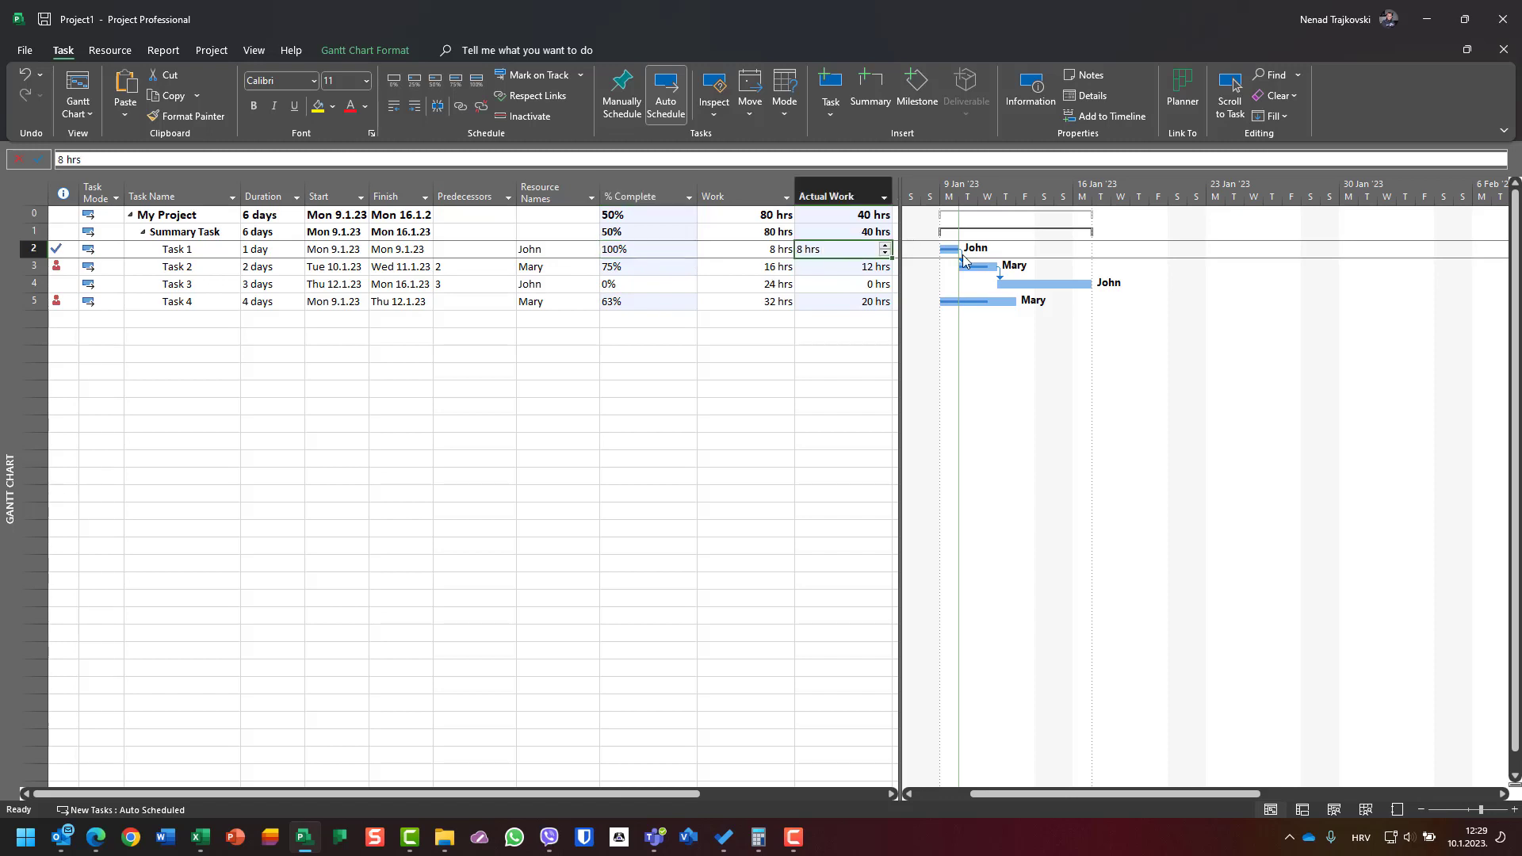
click(844, 267)
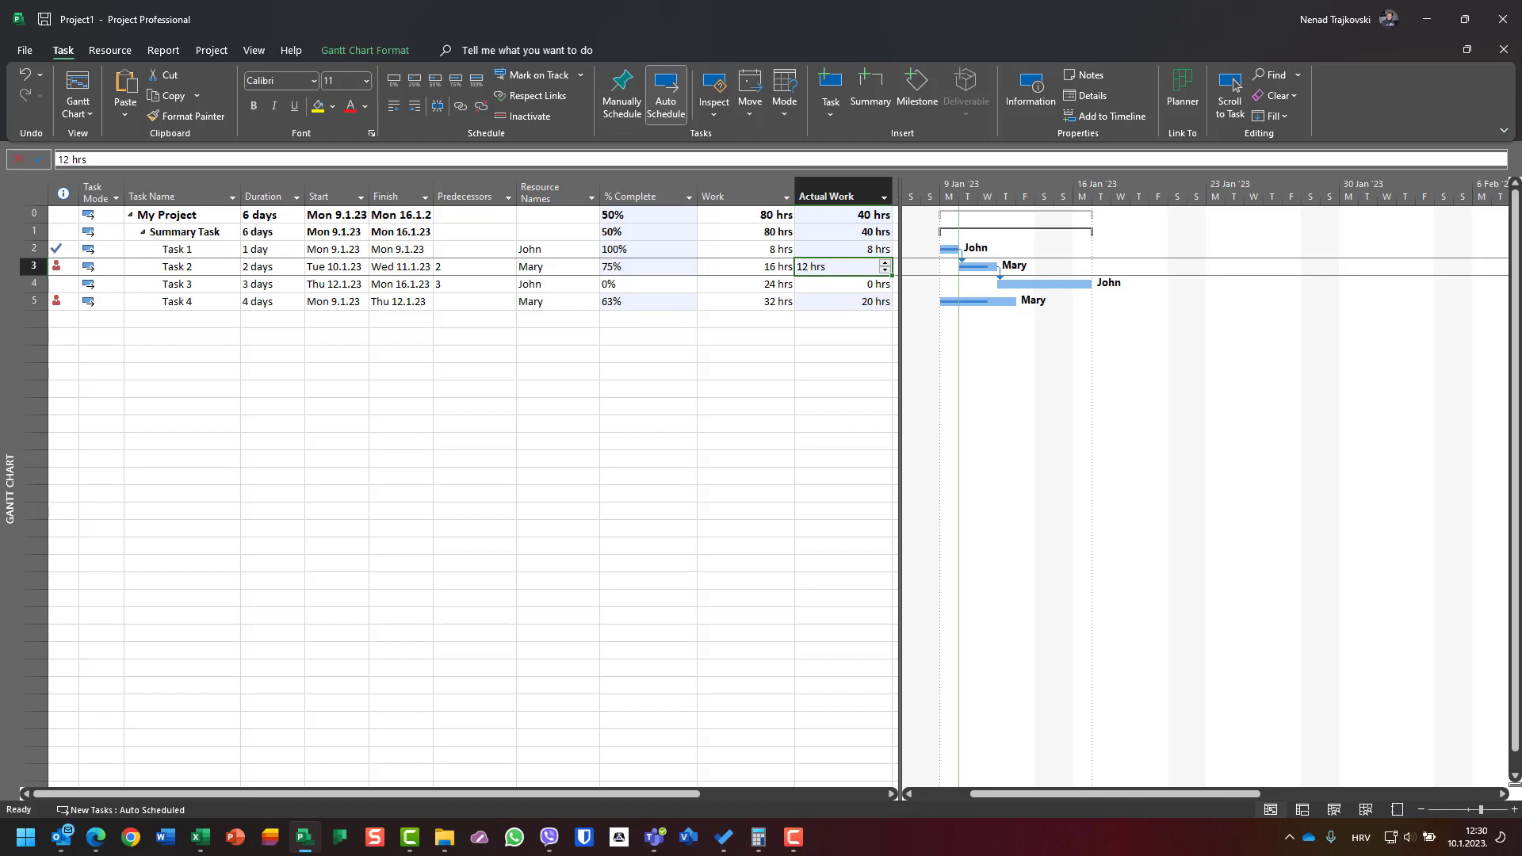
key(Down)
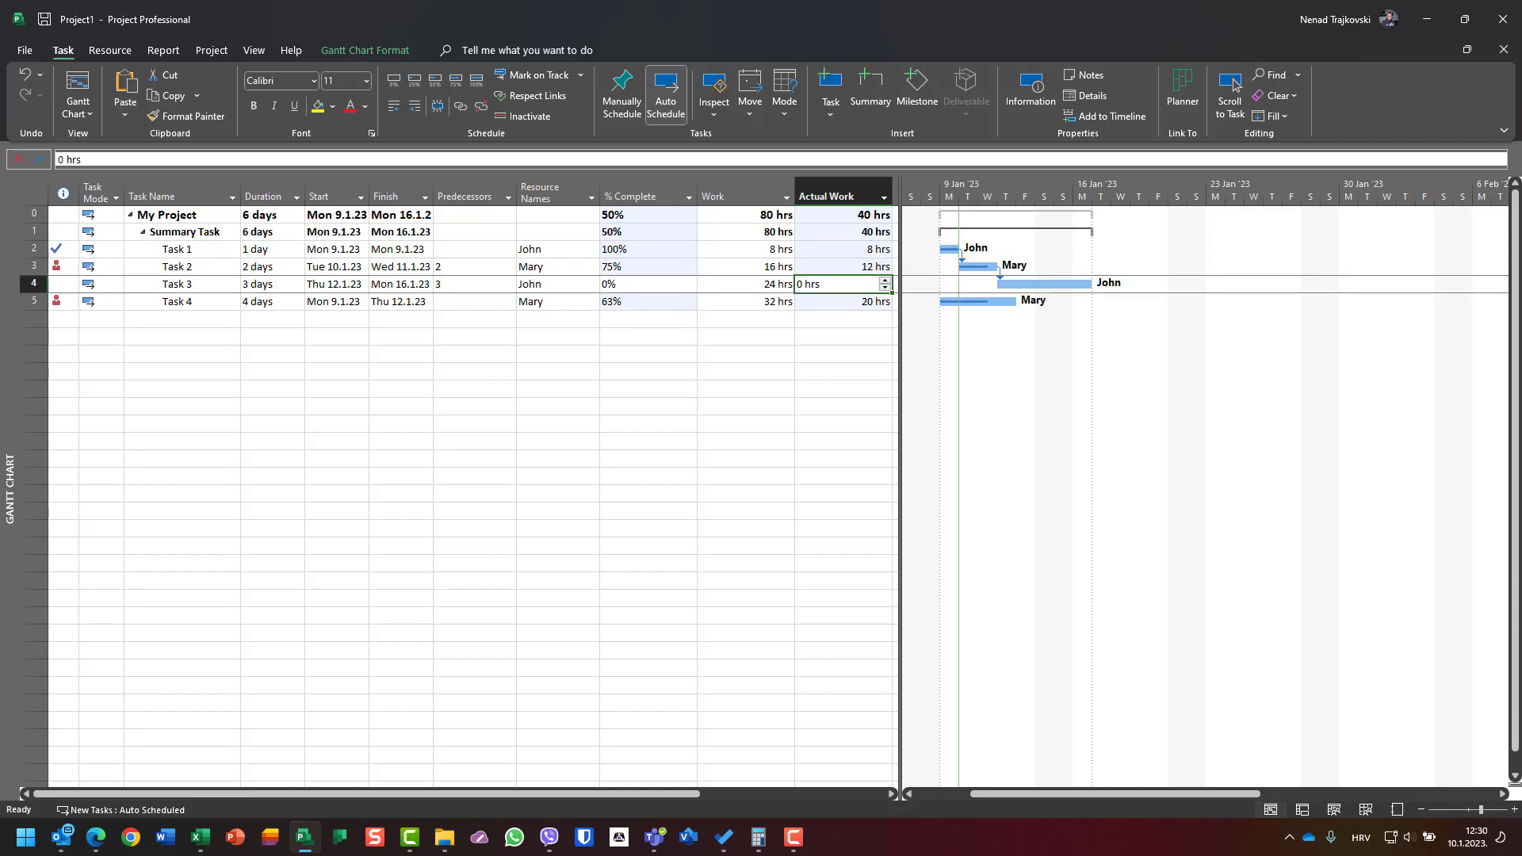
key(Down)
key(Up)
key(Left)
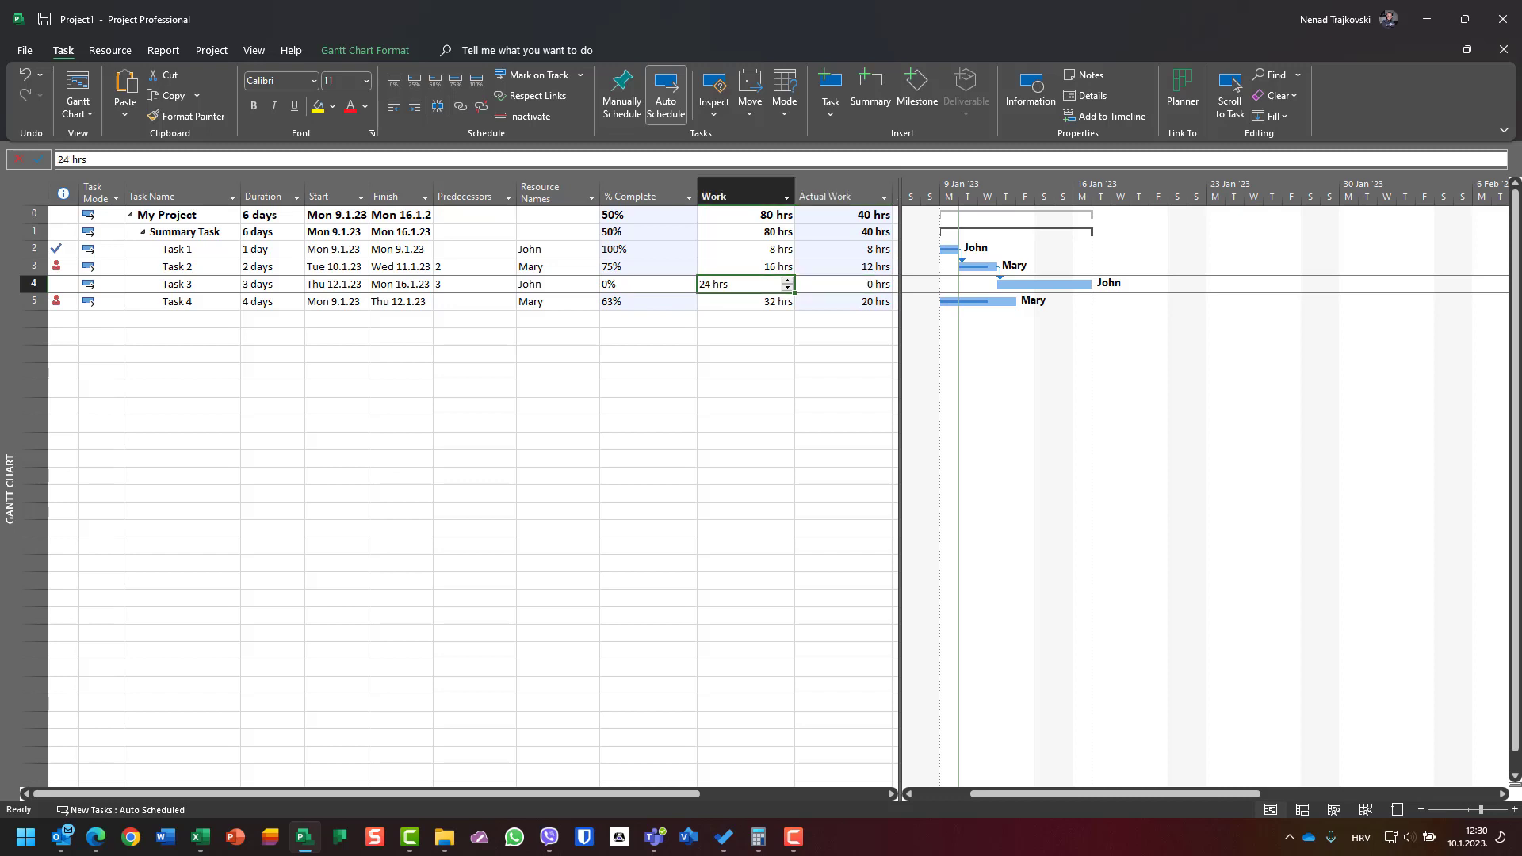
key(Right)
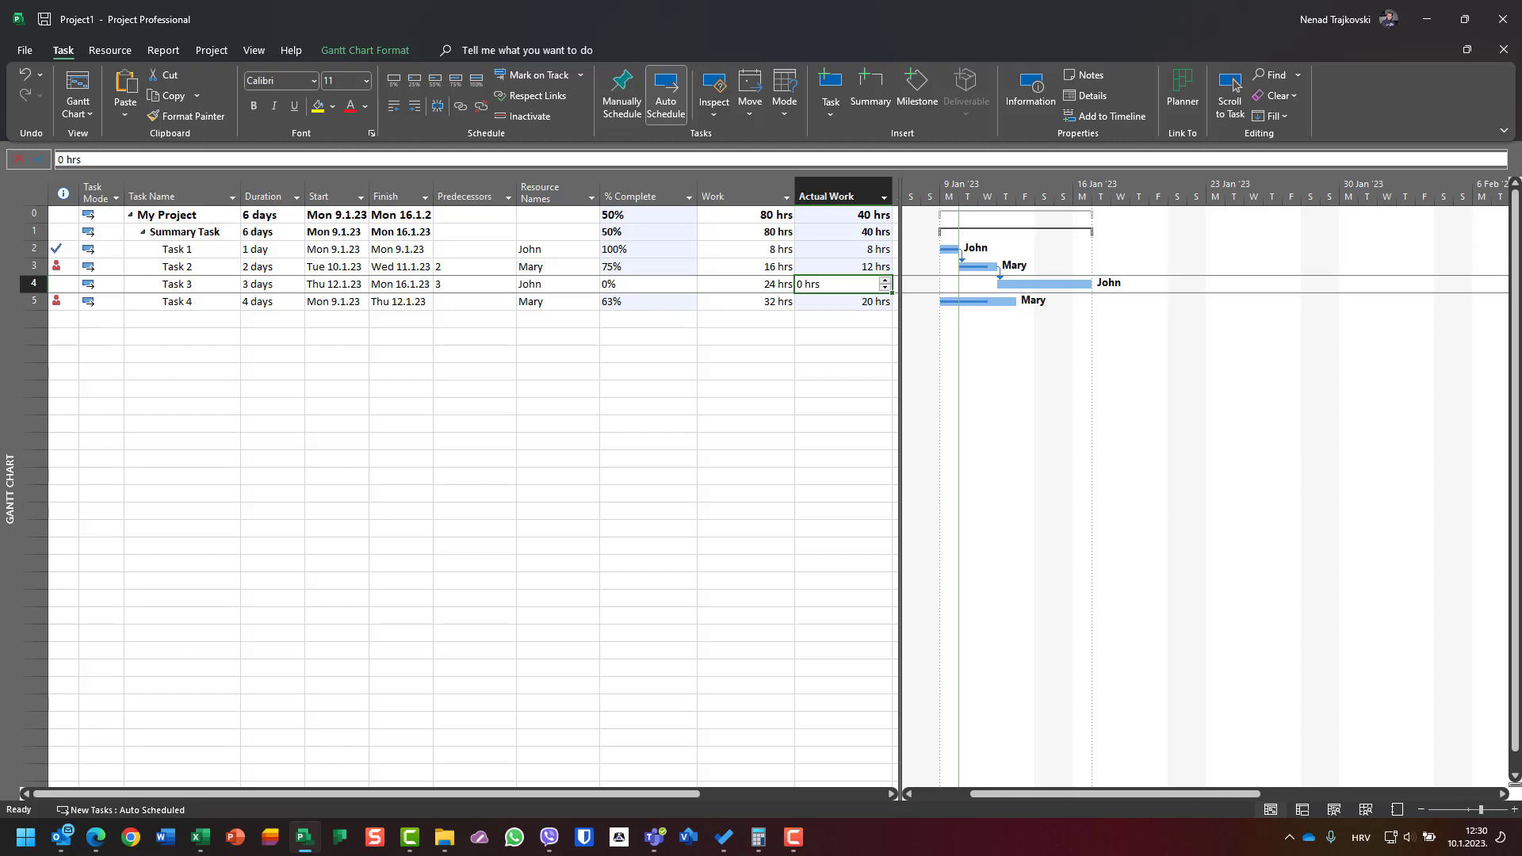
key(Down)
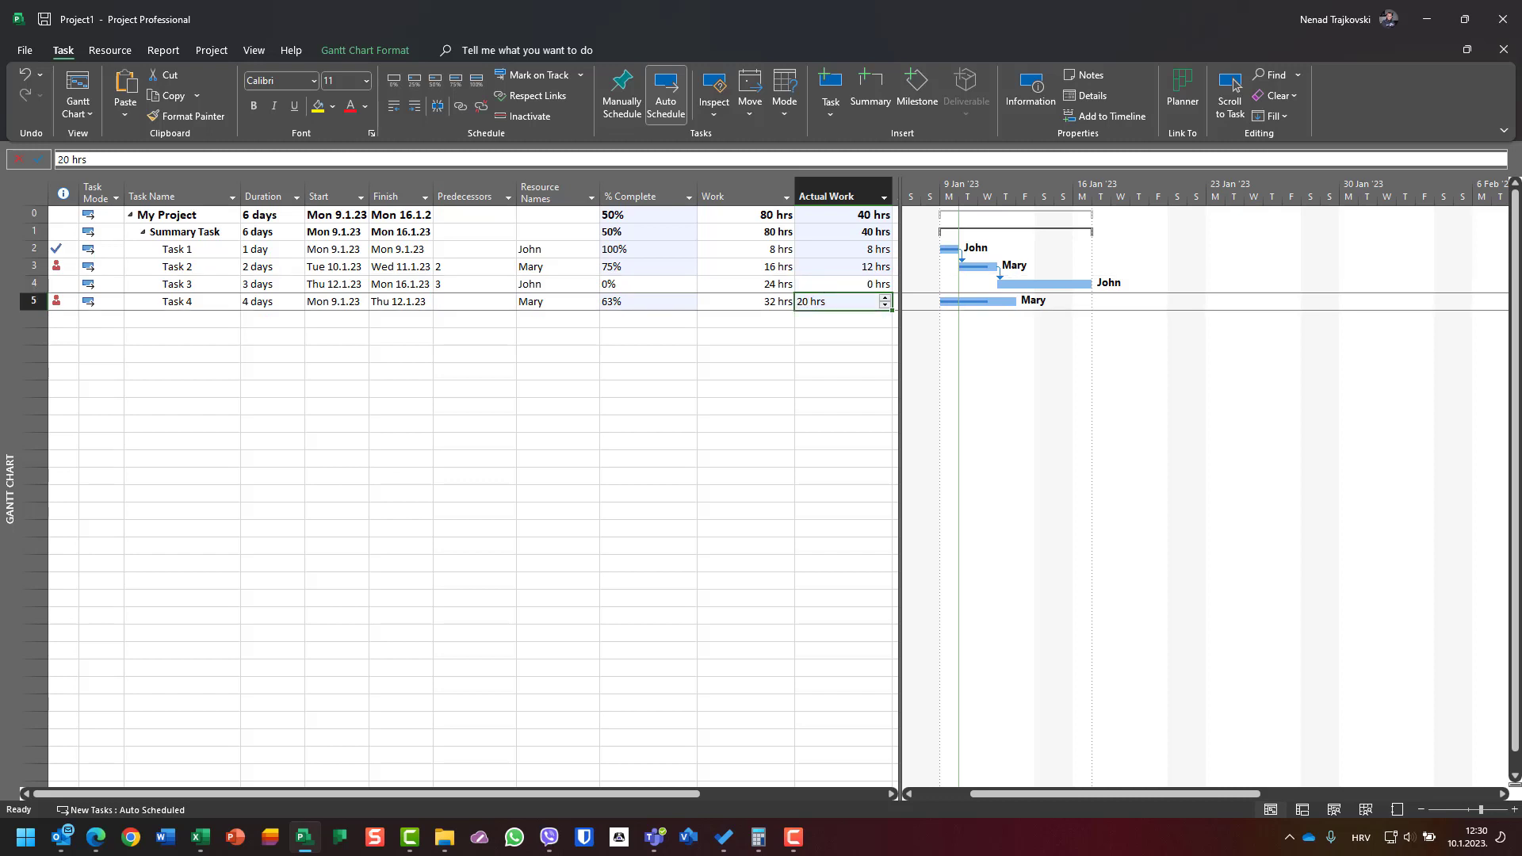
key(Up)
key(Down)
key(Up)
key(Up)
key(Up)
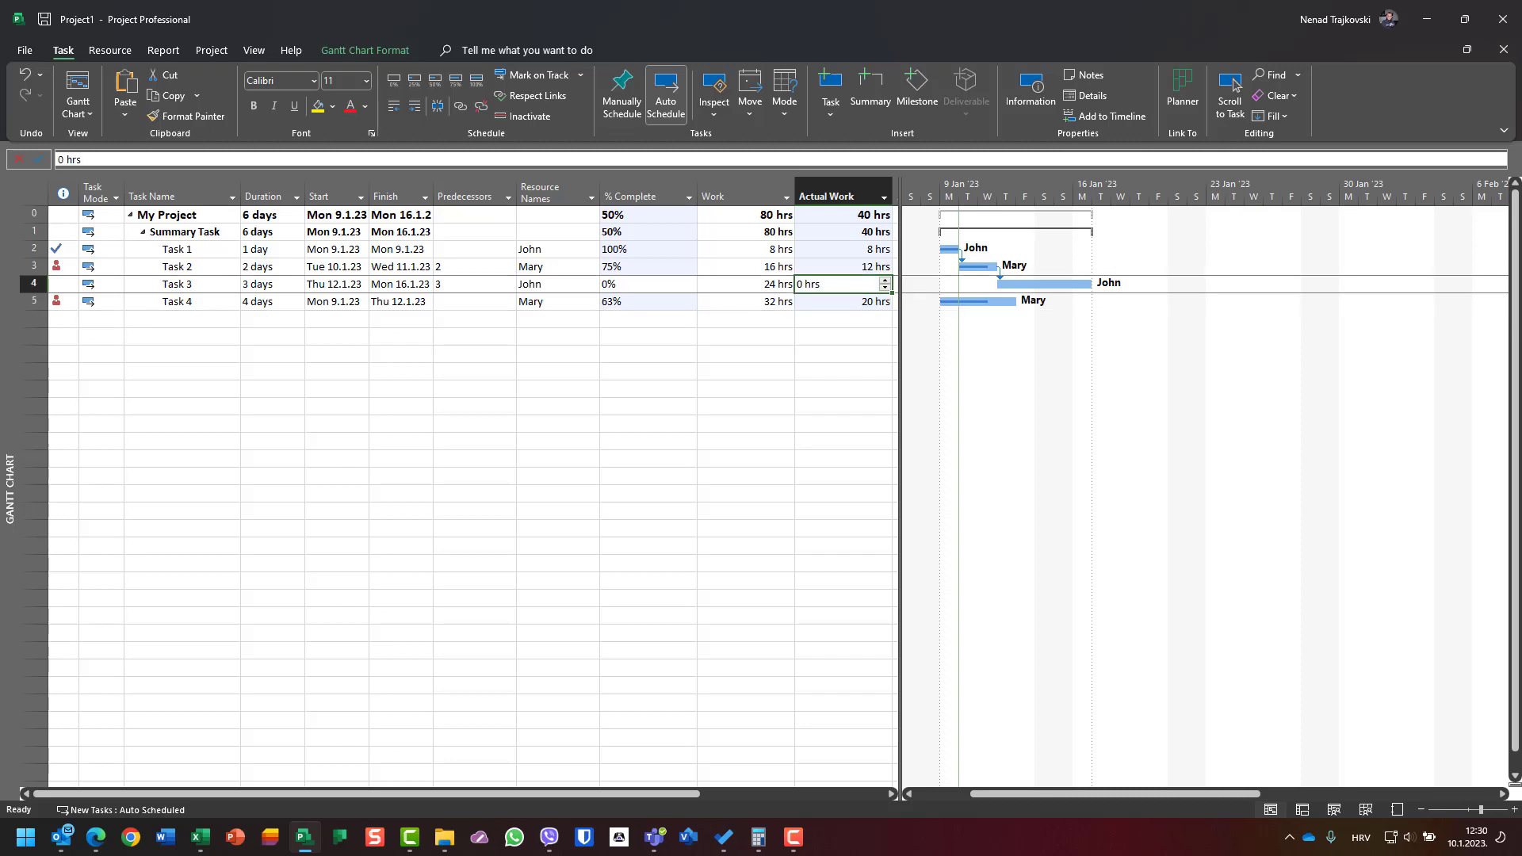
key(Left)
key(Left)
key(Up)
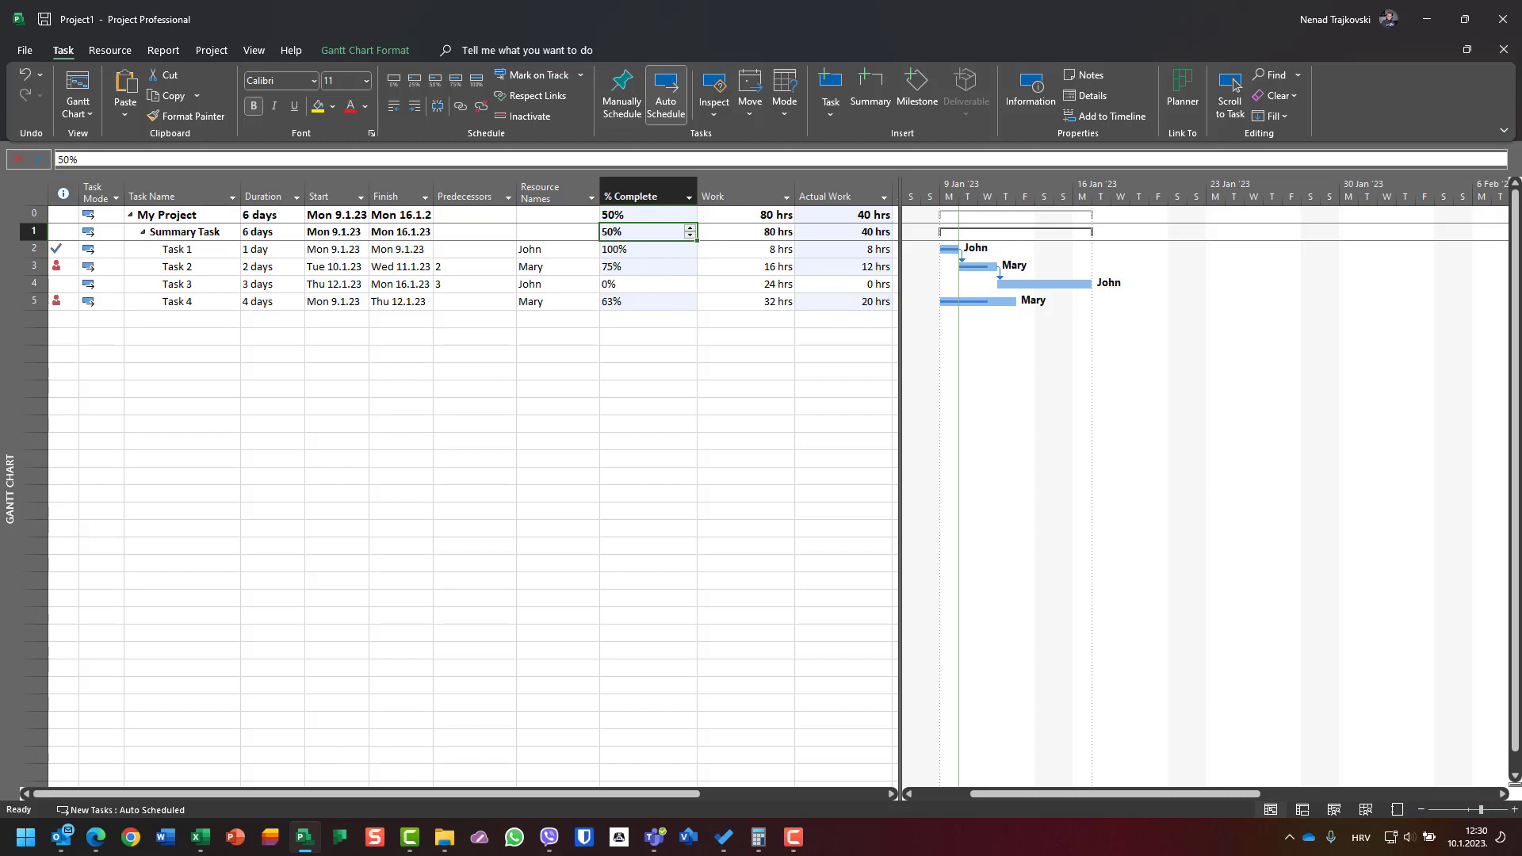
key(Down)
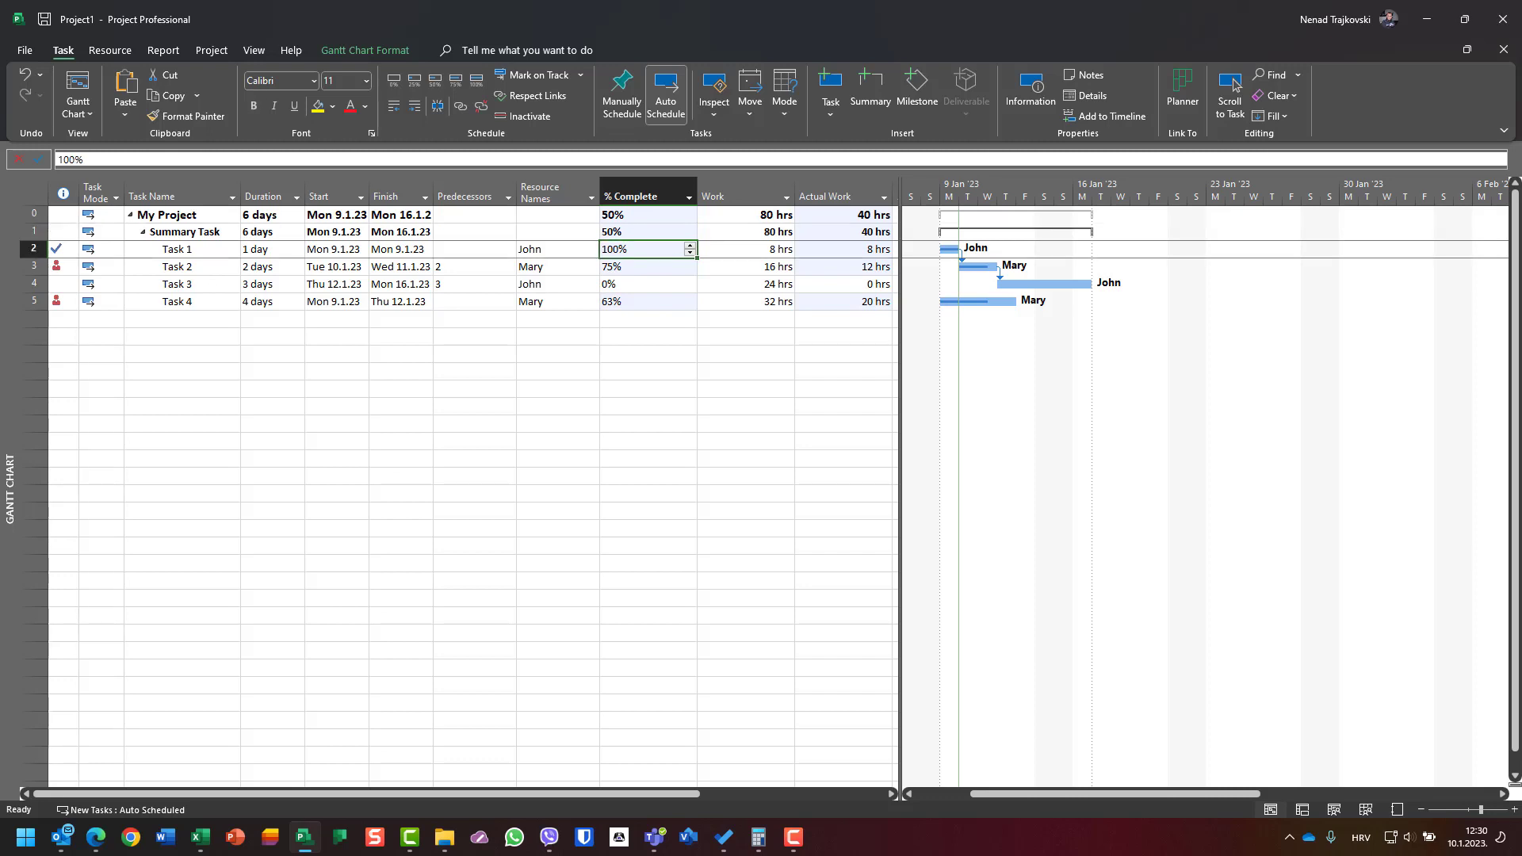